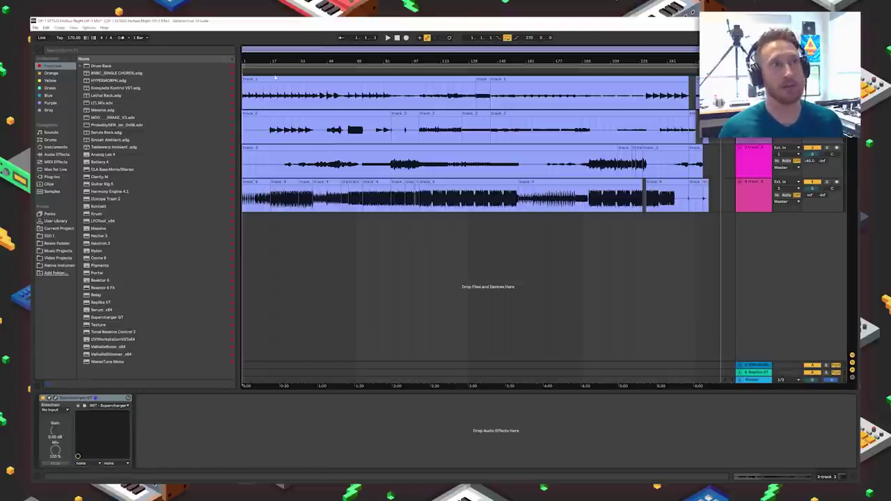
click(473, 78)
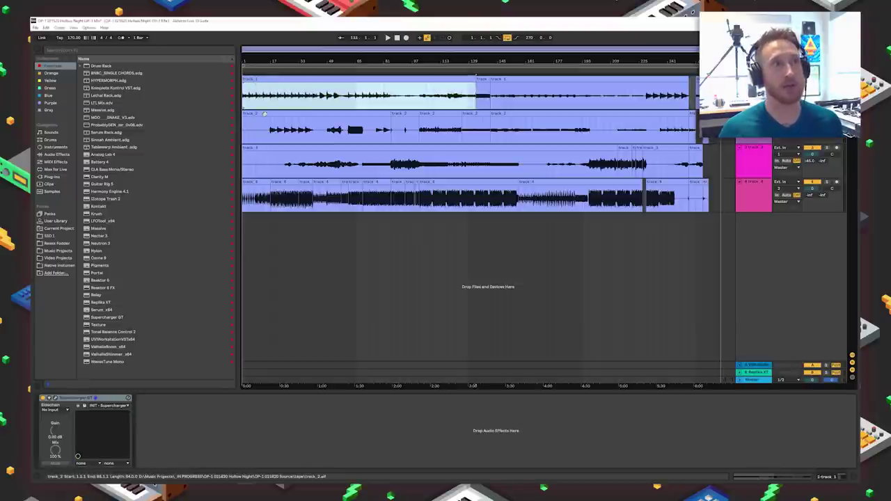
click(348, 114)
click(306, 148)
click(275, 183)
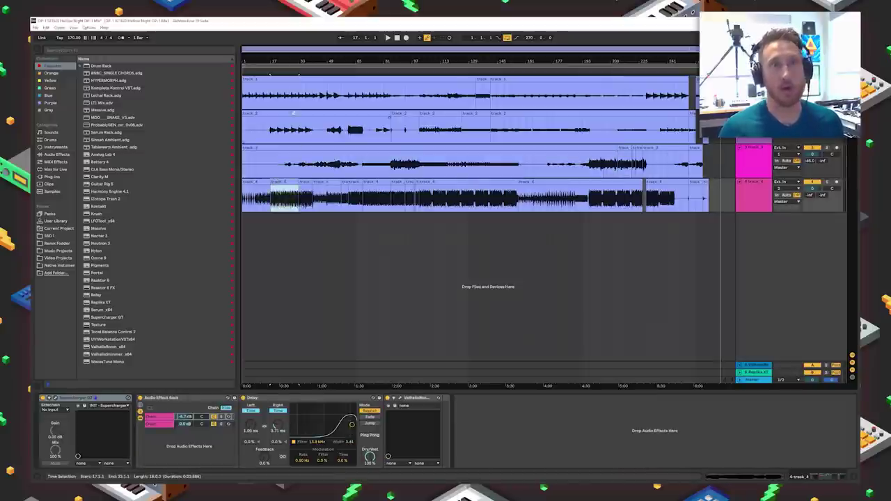
click(476, 78)
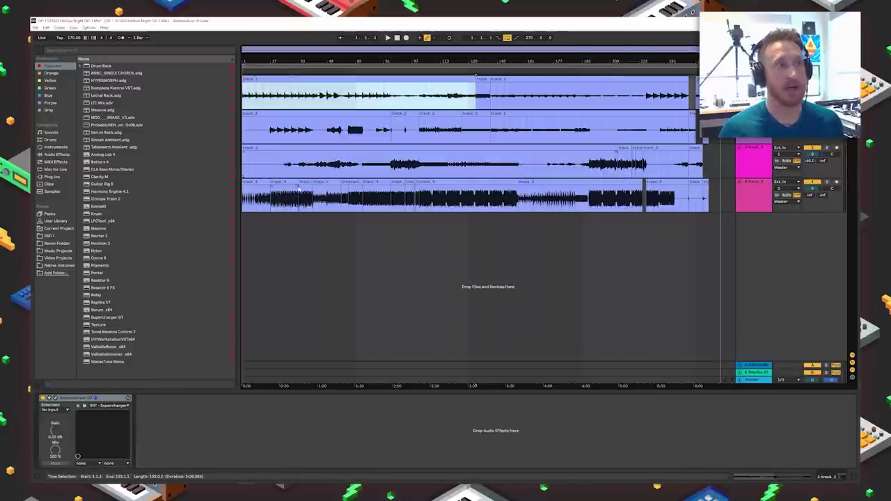
click(282, 195)
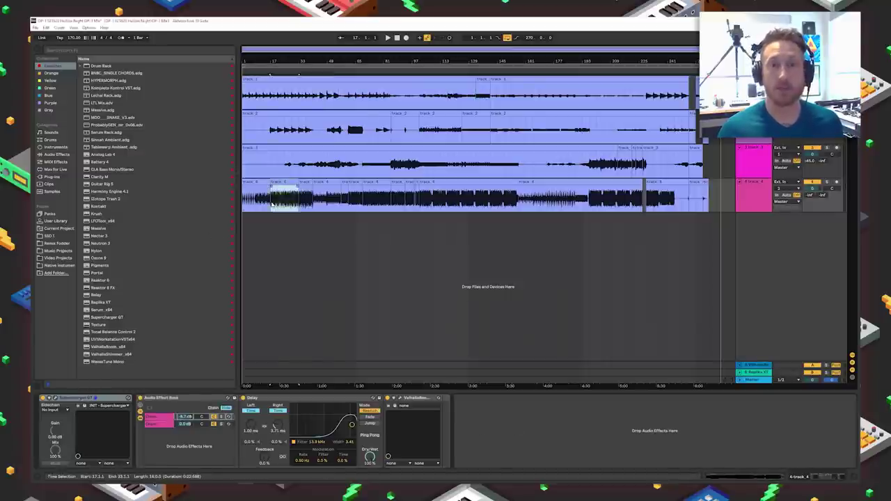
click(301, 148)
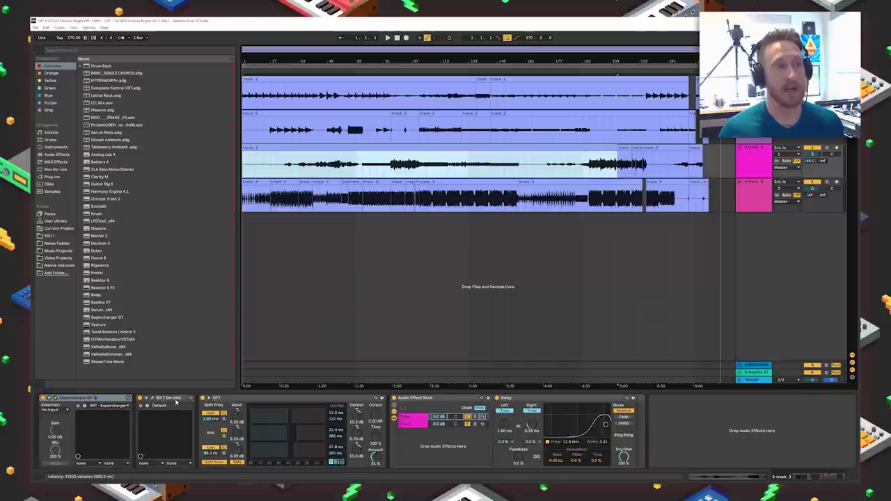
click(262, 400)
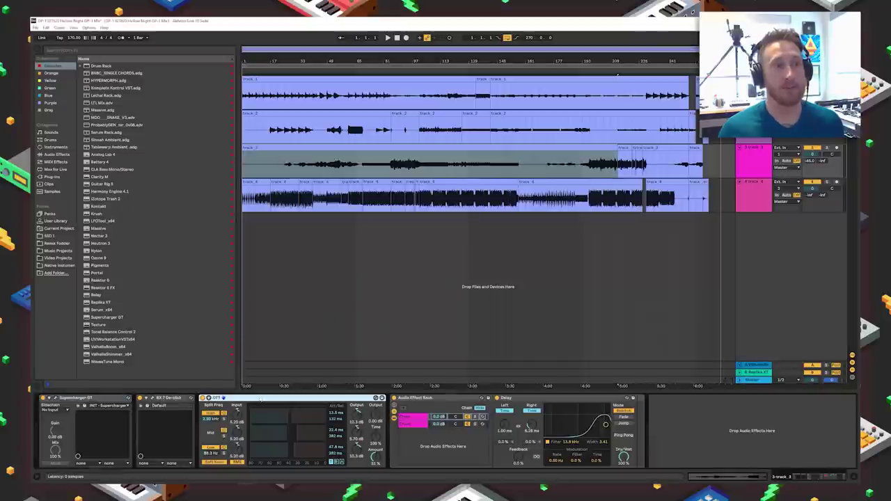
click(422, 399)
click(415, 421)
click(415, 417)
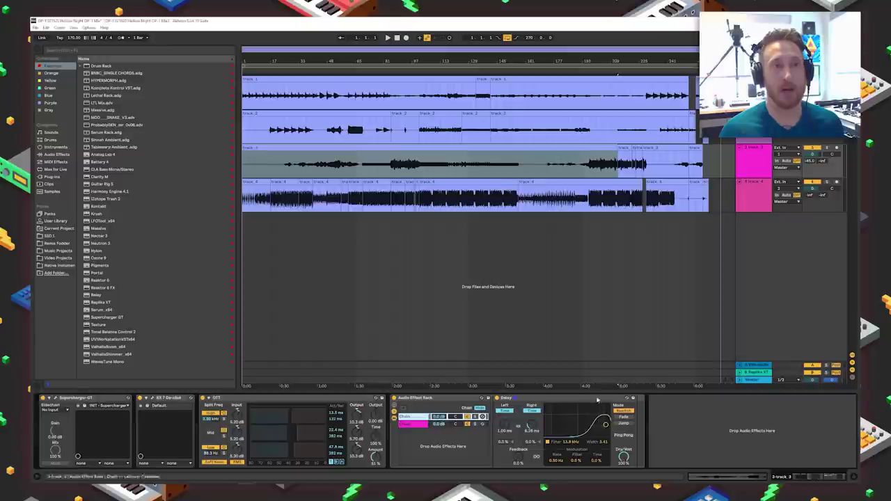
click(562, 384)
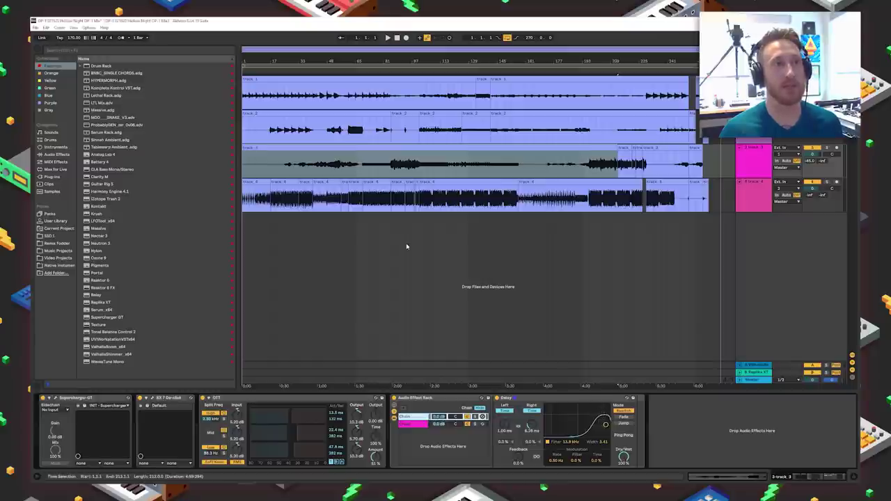
click(392, 167)
key(space)
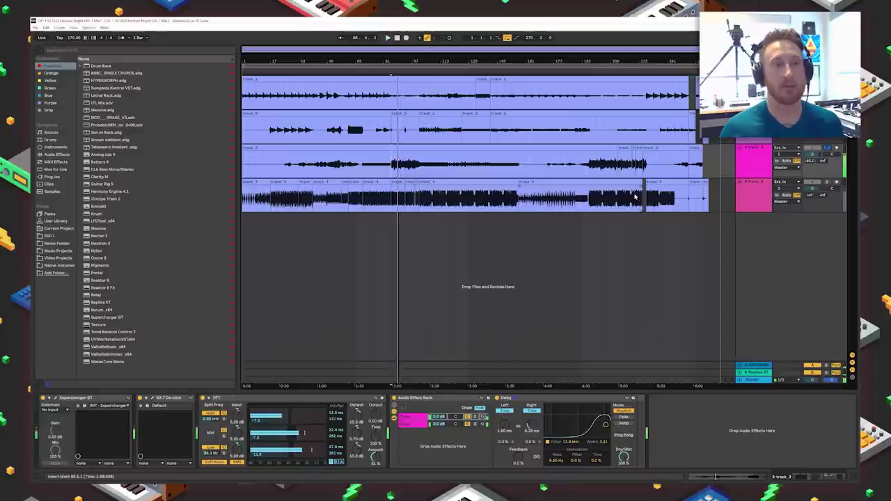
key(space)
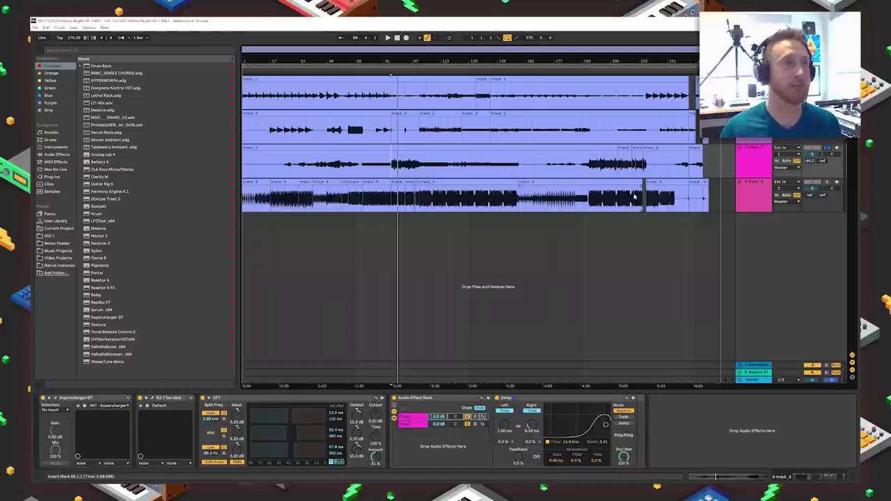
click(497, 181)
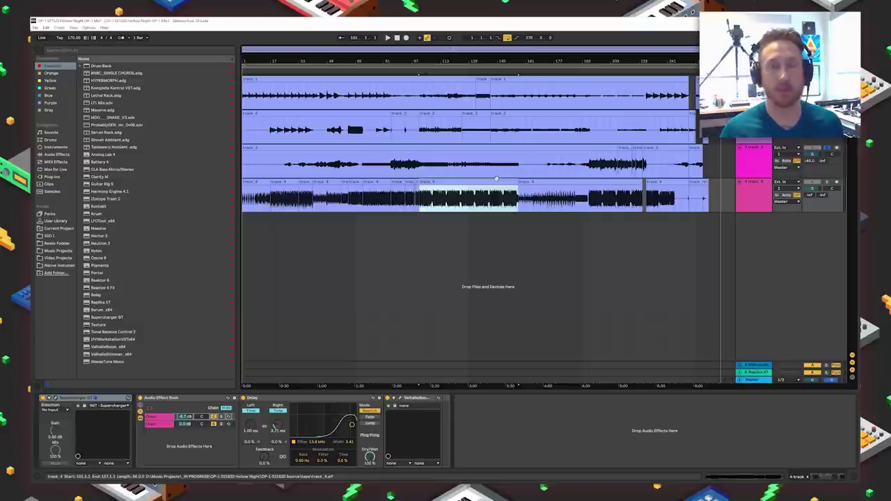
click(419, 103)
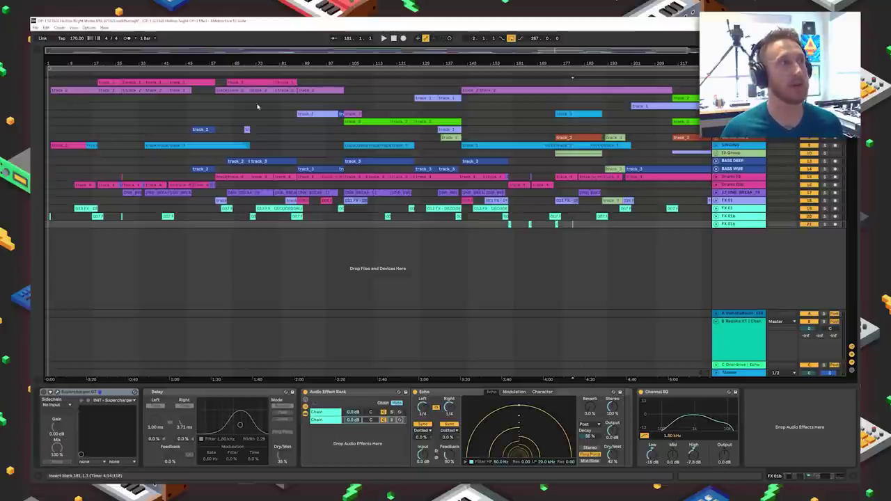
Step: Zoom out to view the whole arrangement and play it from bar 161
key(plus)
key(plus)
key(minus)
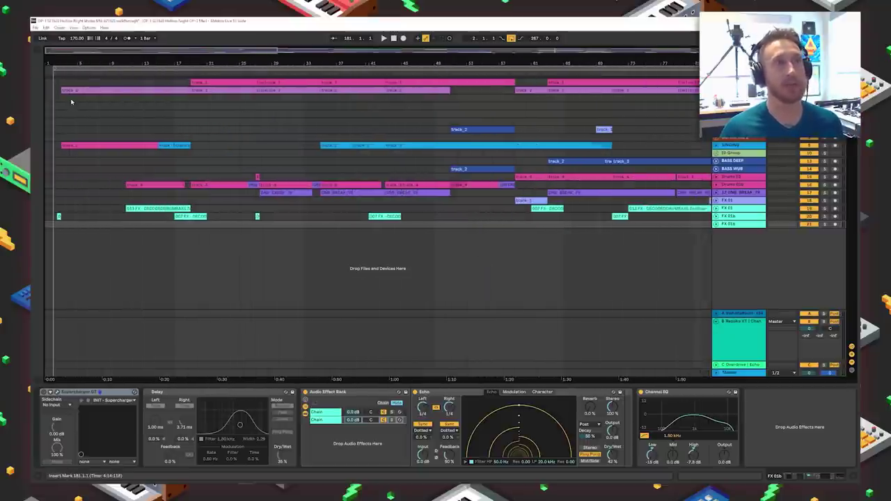
key(minus)
key(minus)
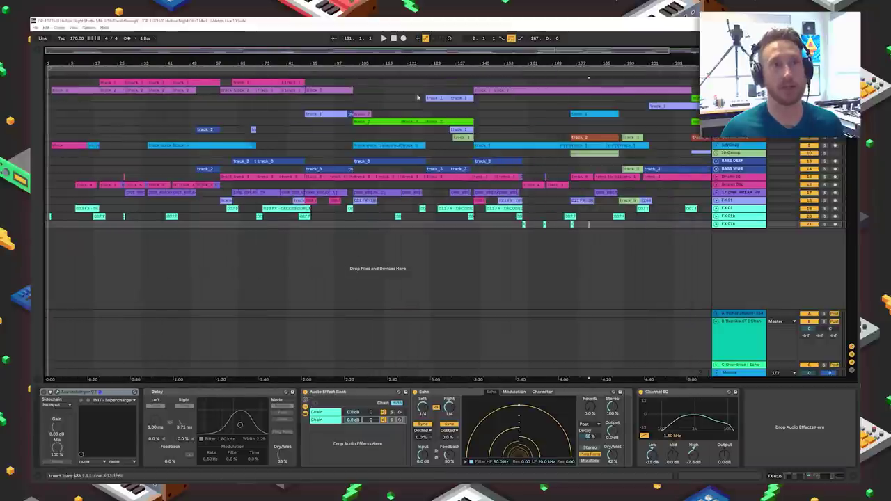
click(571, 102)
click(527, 99)
key(space)
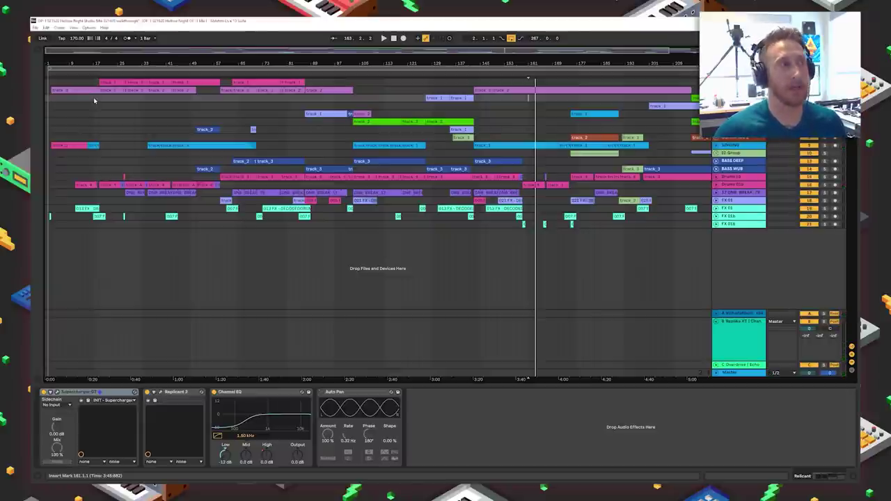
Step: Play the arrangement from the start and select the SINGING track
click(51, 97)
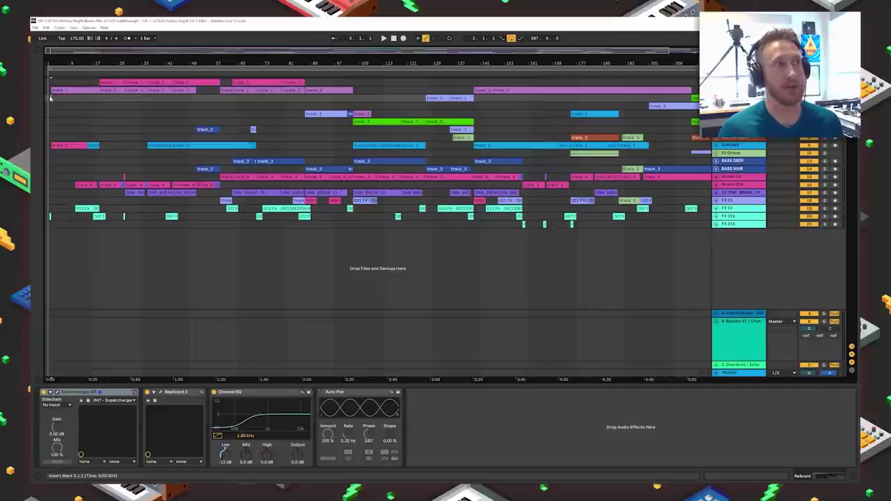
key(space)
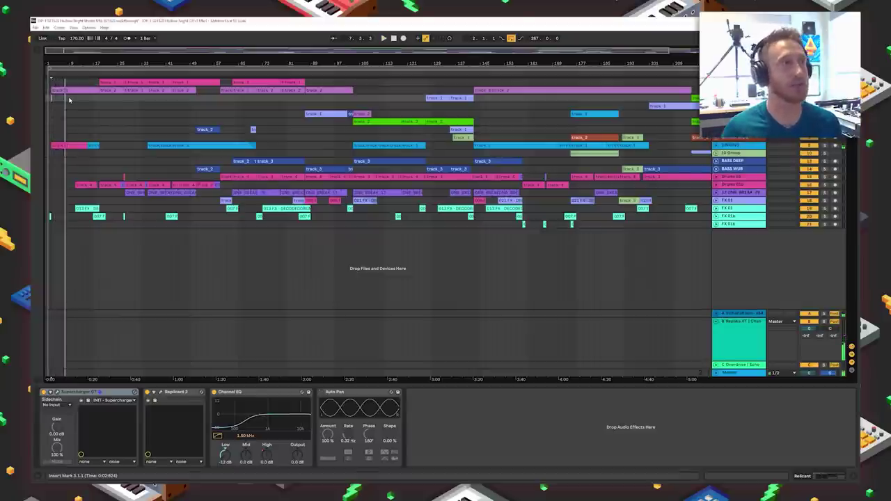
click(730, 146)
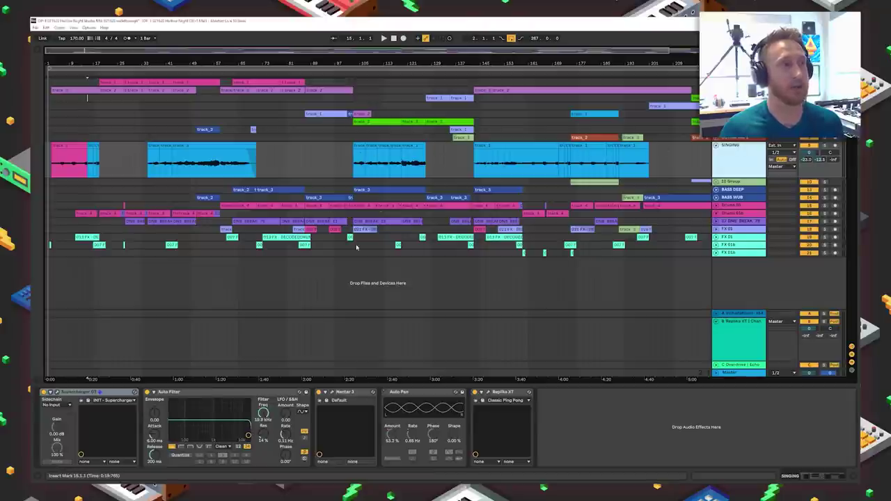
Step: Inspect the SINGING track's Supercharger GT and Neutron 3 devices, then select another track at bar 8
click(70, 392)
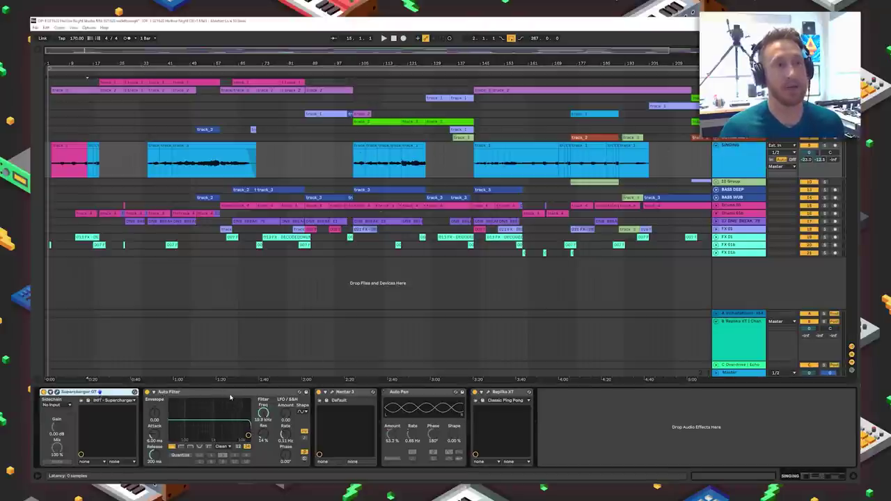
click(348, 392)
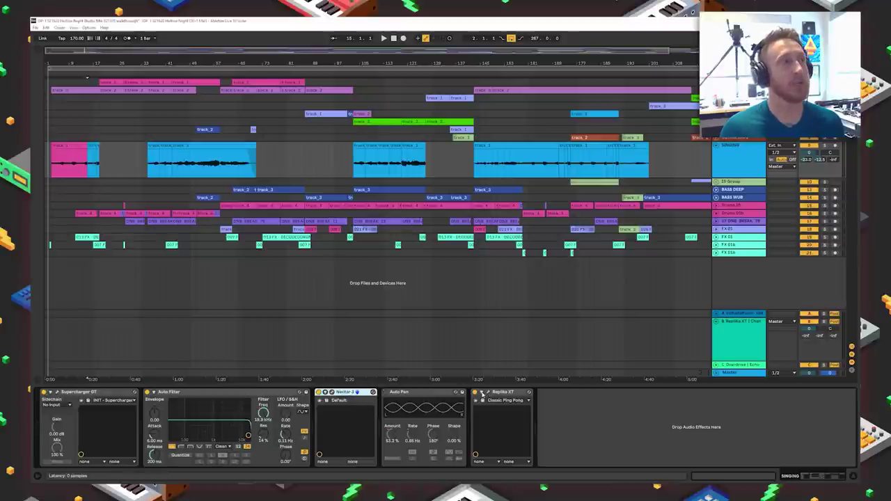
click(69, 102)
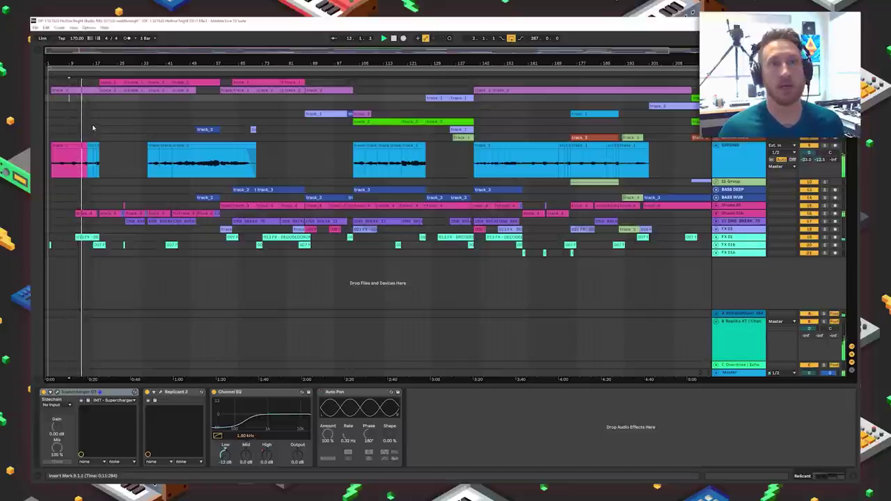
Step: Expand Drums, peek at its Neutron 3 Equalizer, scroll to Auto Filter and Echo, then select BASS DEEP
click(715, 214)
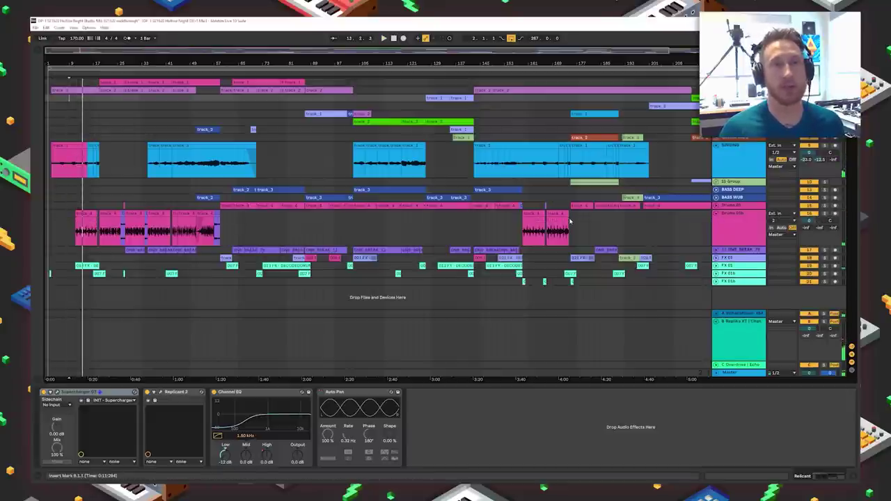
click(587, 233)
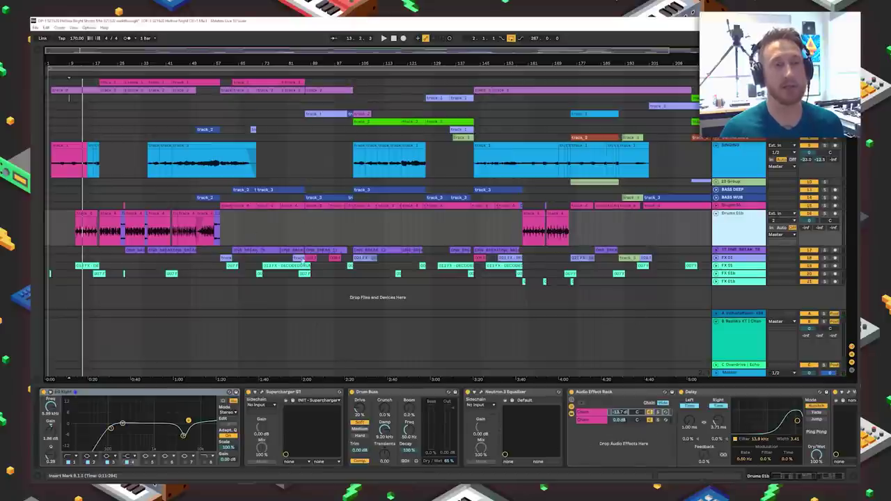
click(480, 393)
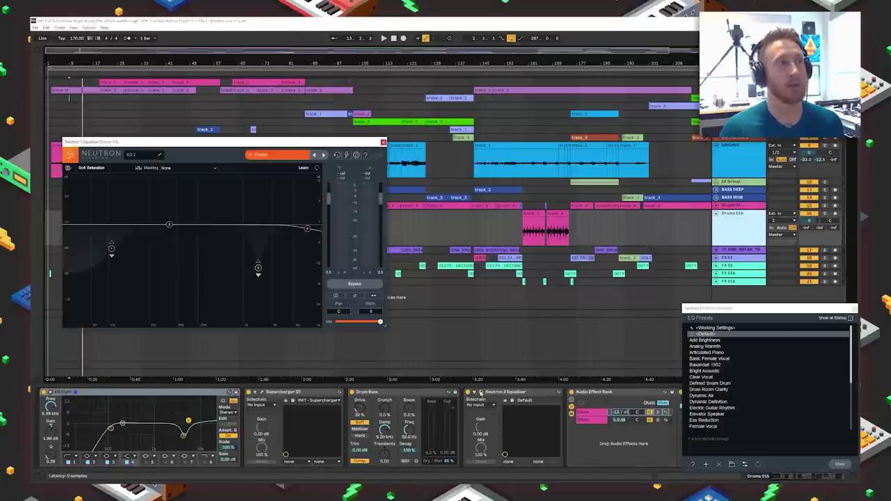
click(383, 142)
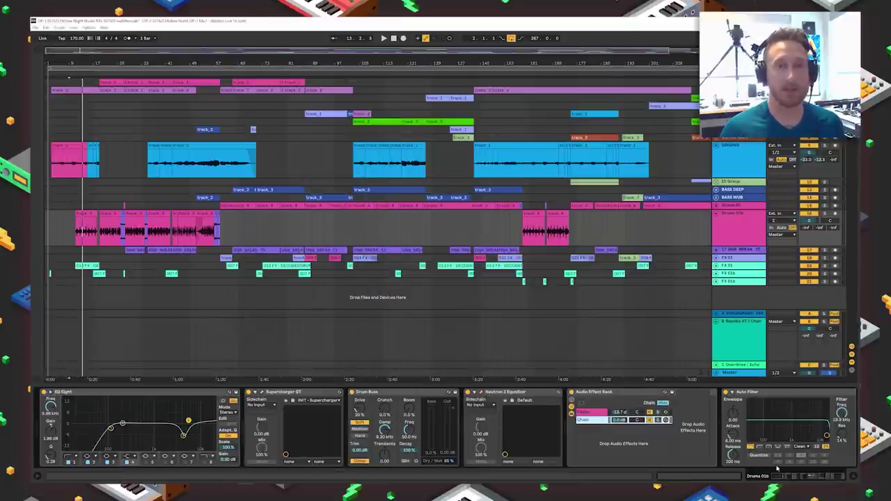
drag(779, 475, 819, 478)
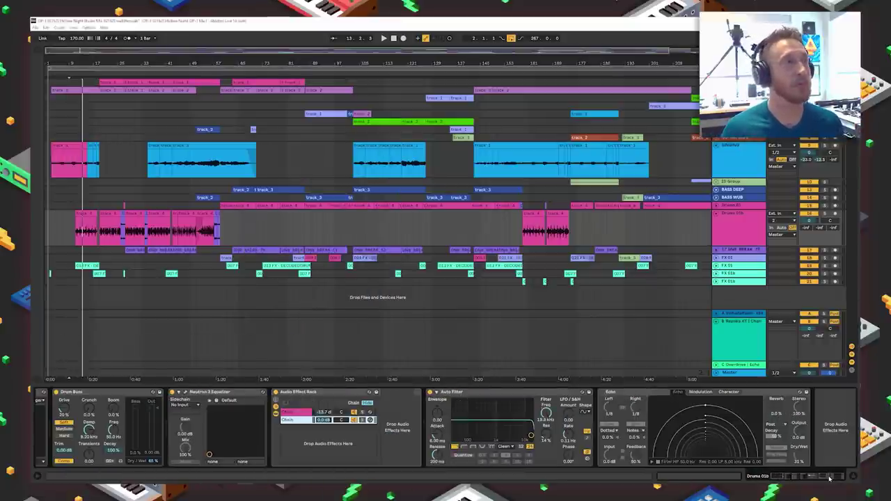
click(77, 191)
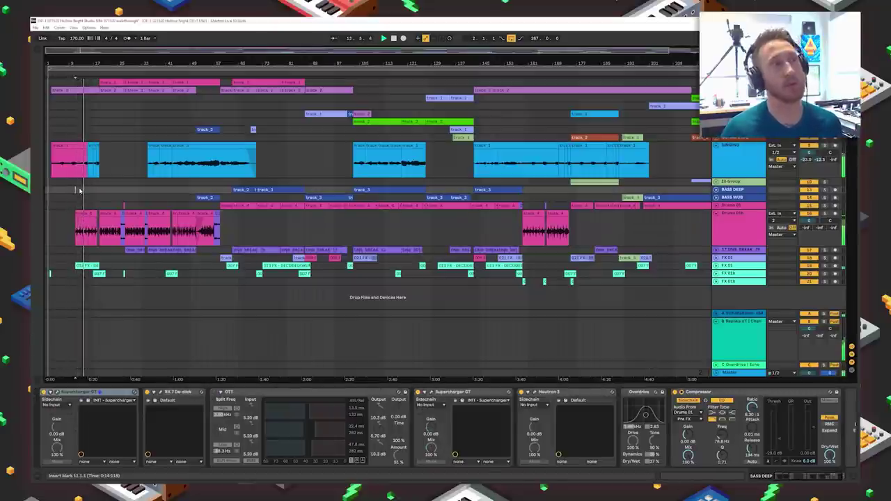
Step: Play from bar 18 on BASS DEEP and deactivate tracks 5 and 13–21
click(99, 190)
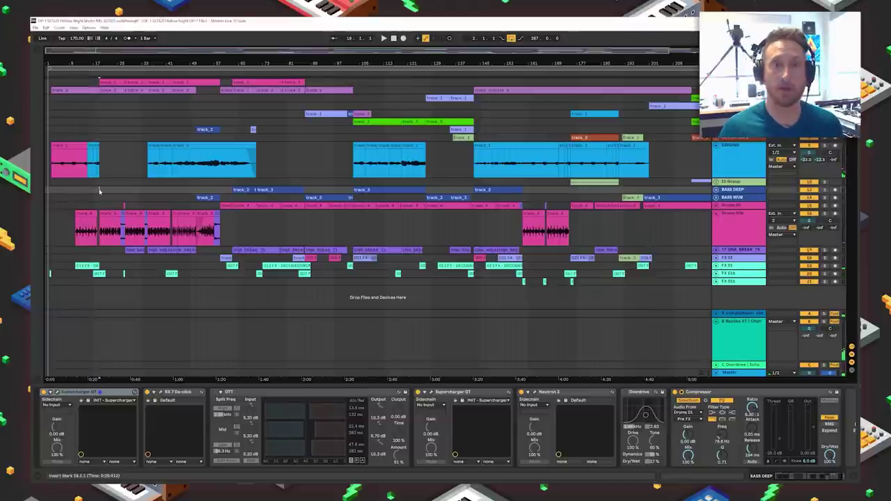
key(space)
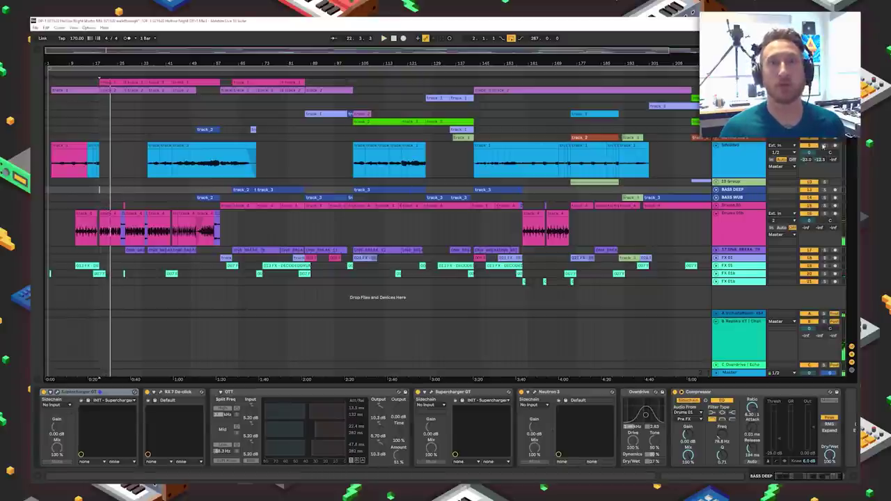
key(0)
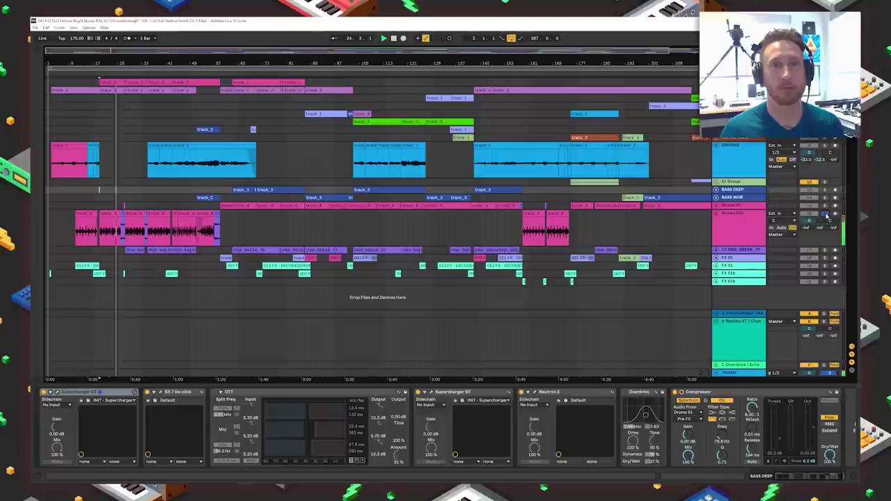
Step: Zoom in around bar 25 and play from there with the Singing track selected
click(117, 123)
key(plus)
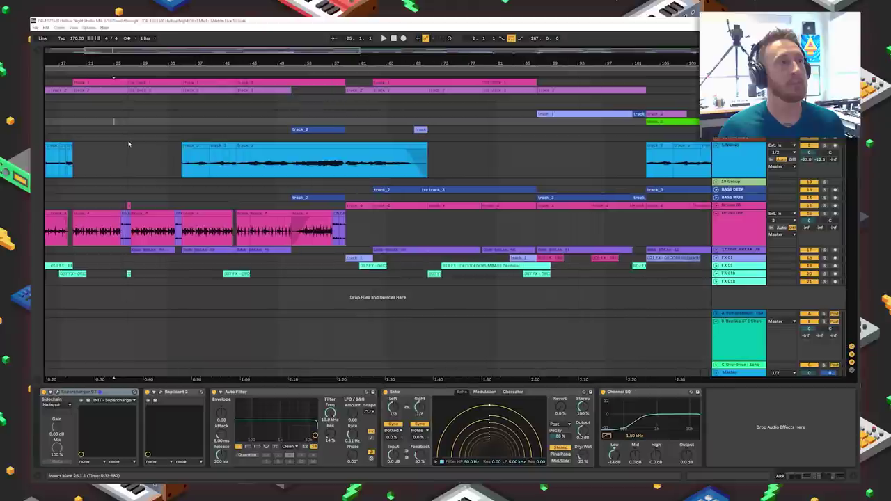
click(119, 150)
key(space)
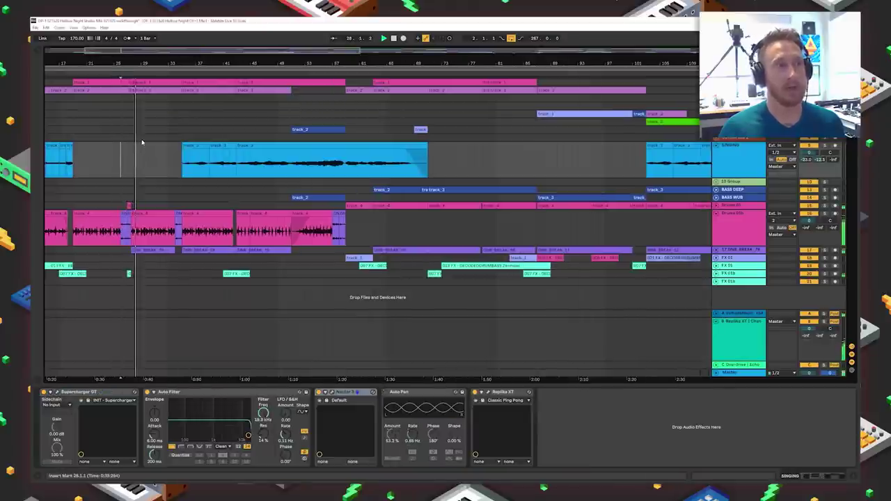
Step: Play the Drums 01b section, solo then unsolo DNB Break, and reselect the Singing track
click(153, 230)
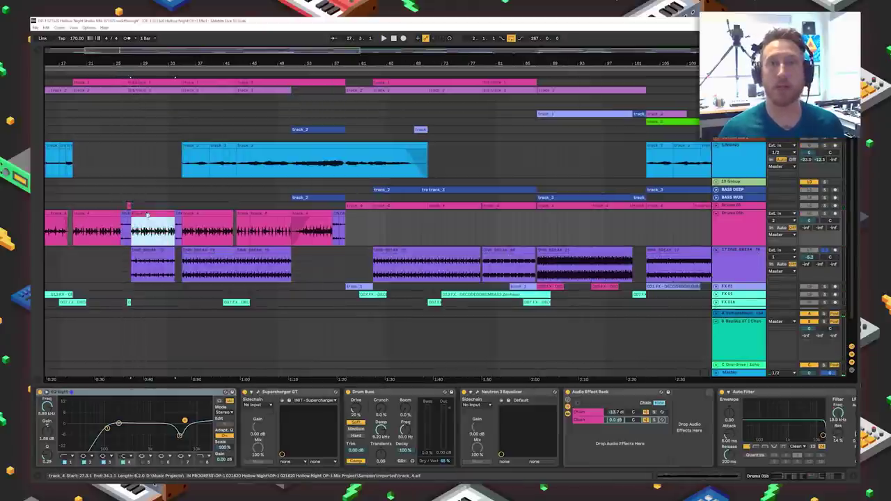
key(space)
click(820, 216)
key(space)
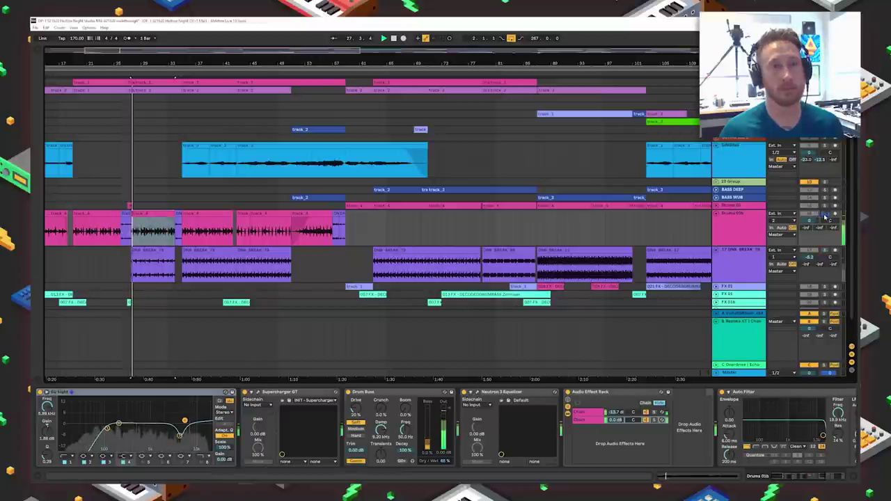
click(825, 251)
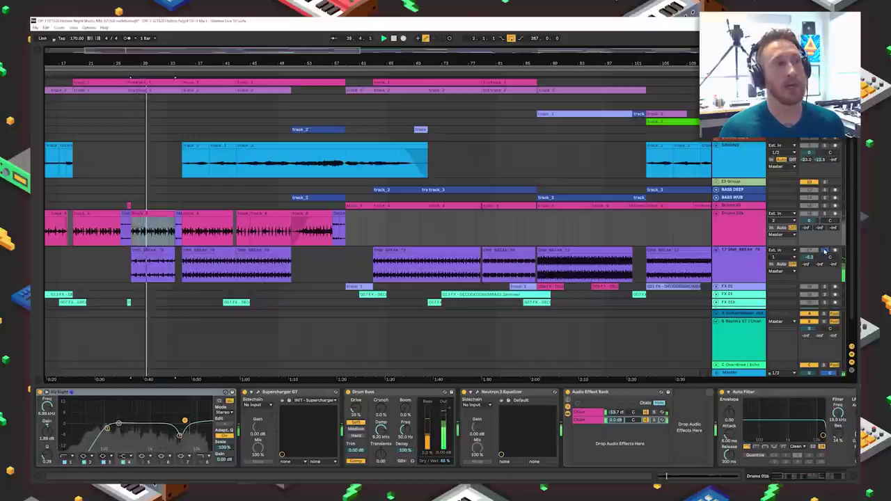
click(825, 251)
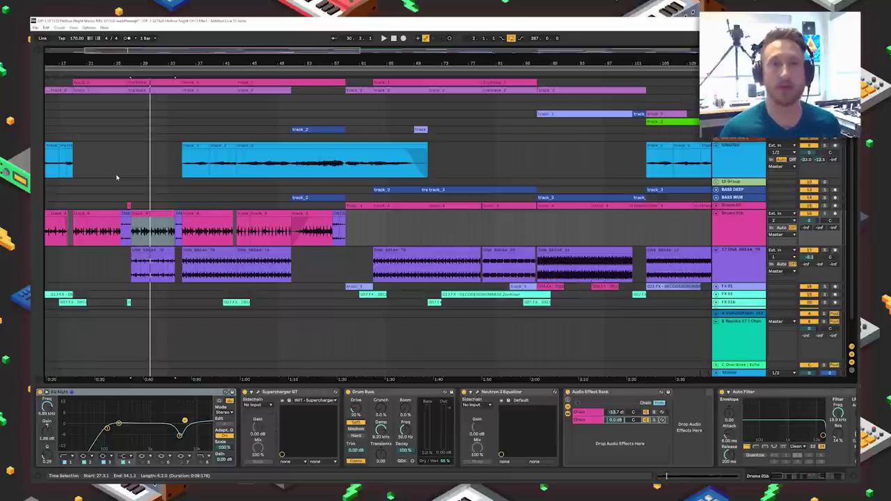
click(116, 176)
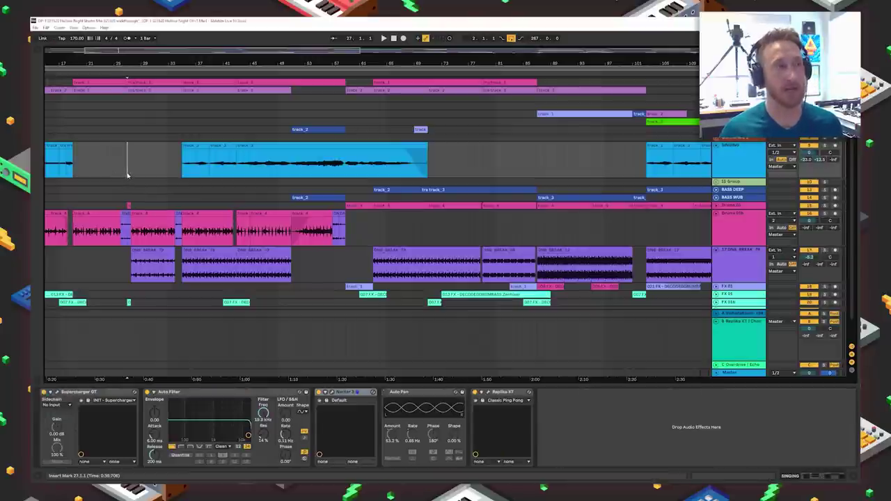
Step: Audition the BASS DEEP track from bar 29 and then from bar 34
click(143, 252)
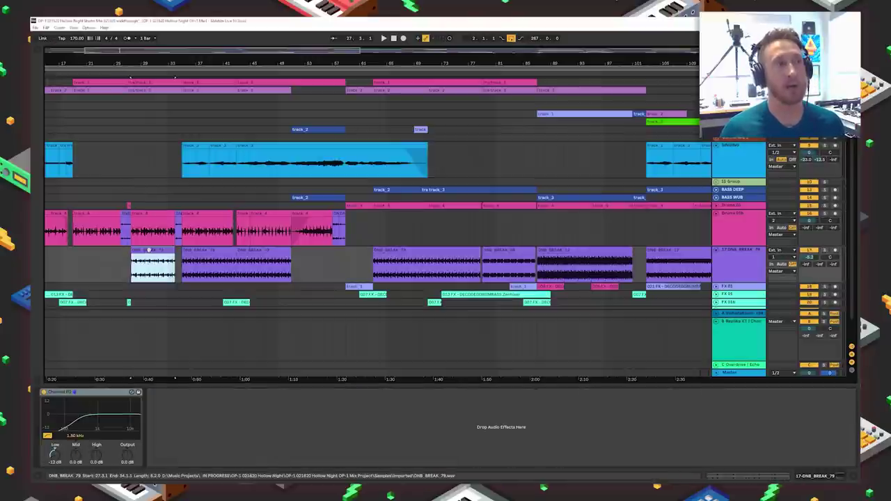
click(140, 190)
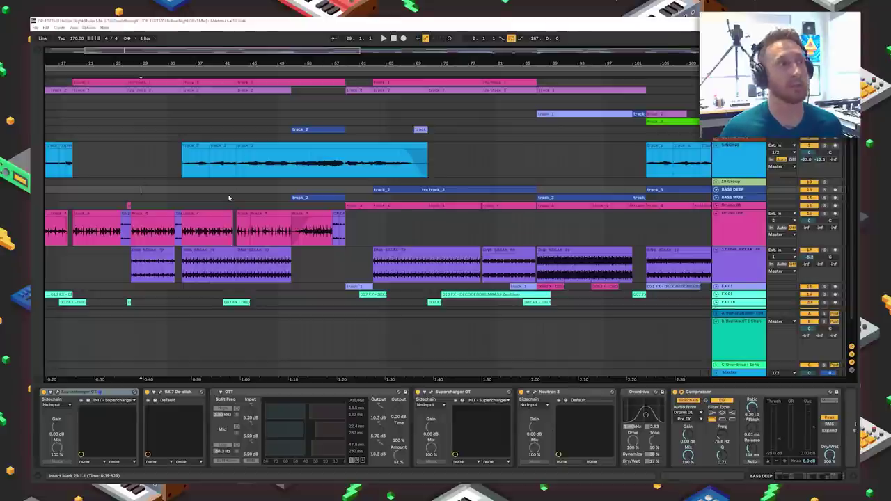
key(space)
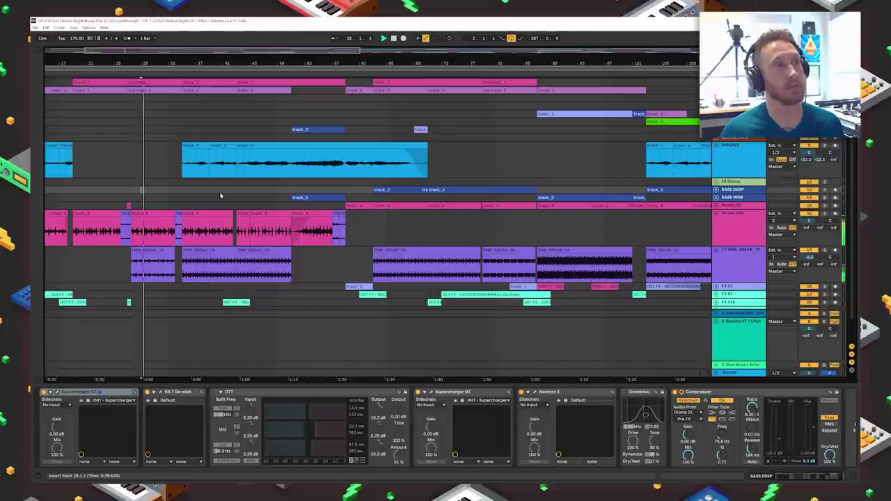
key(space)
click(175, 193)
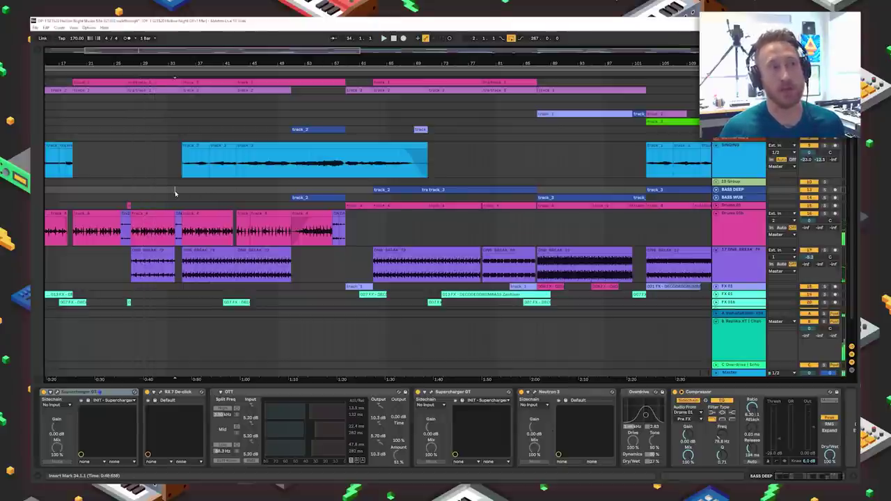
key(space)
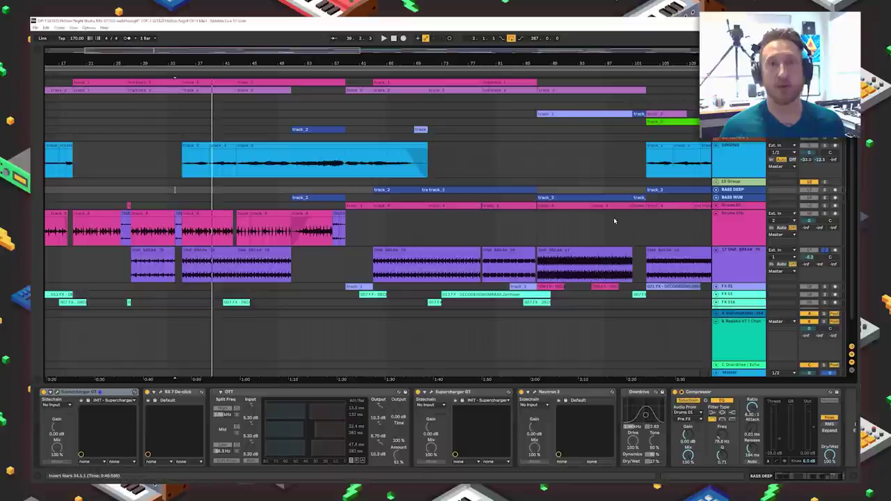
click(174, 189)
key(space)
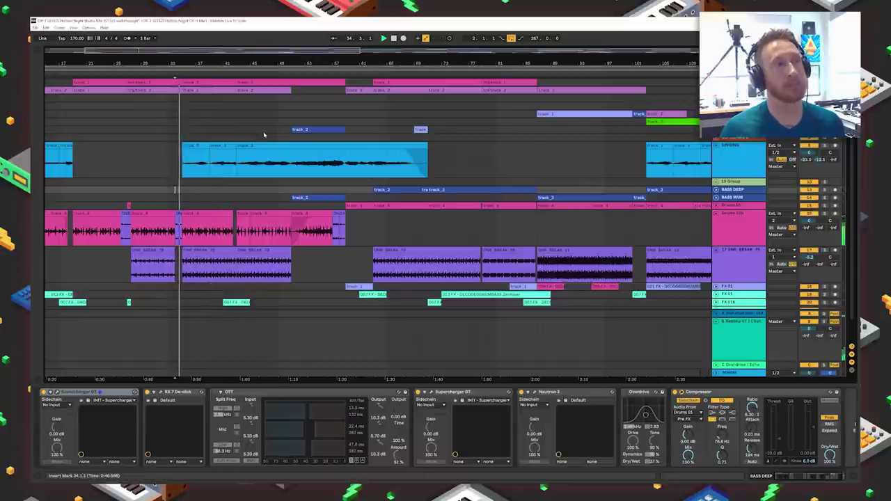
key(space)
Step: Select bars 43–45 of the Drums 01b clip and play that range
click(240, 199)
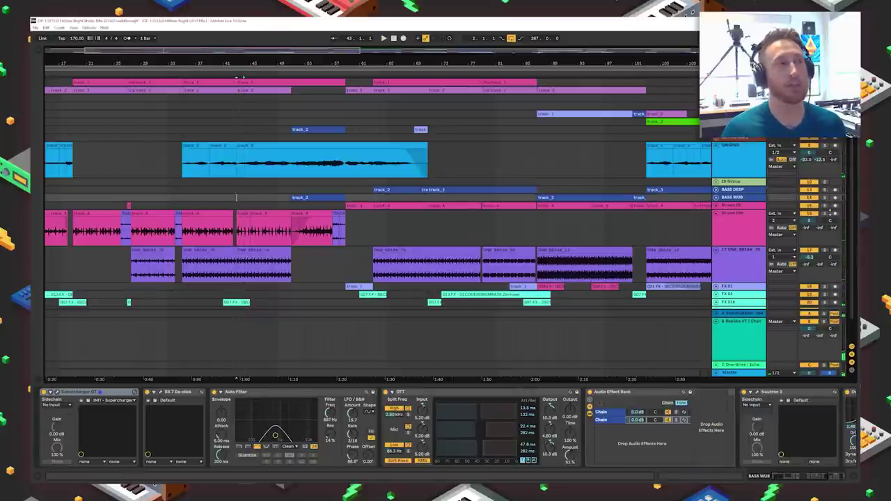
click(815, 218)
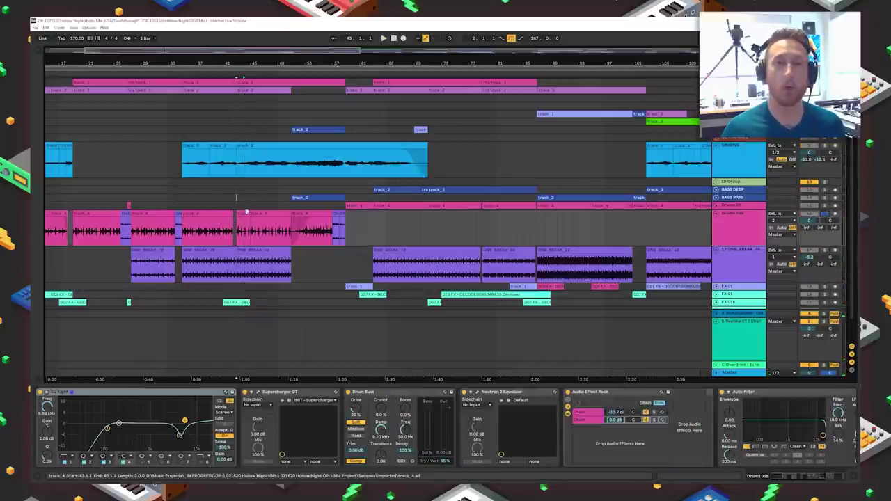
drag(237, 226, 249, 222)
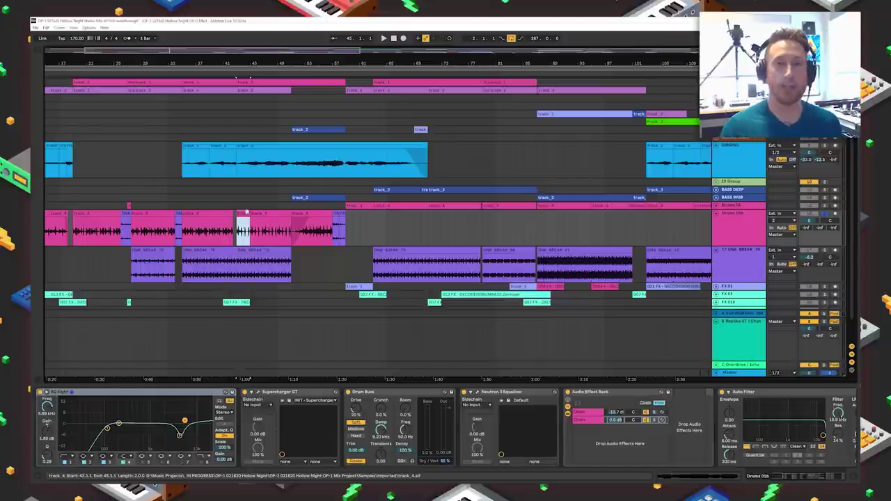
key(space)
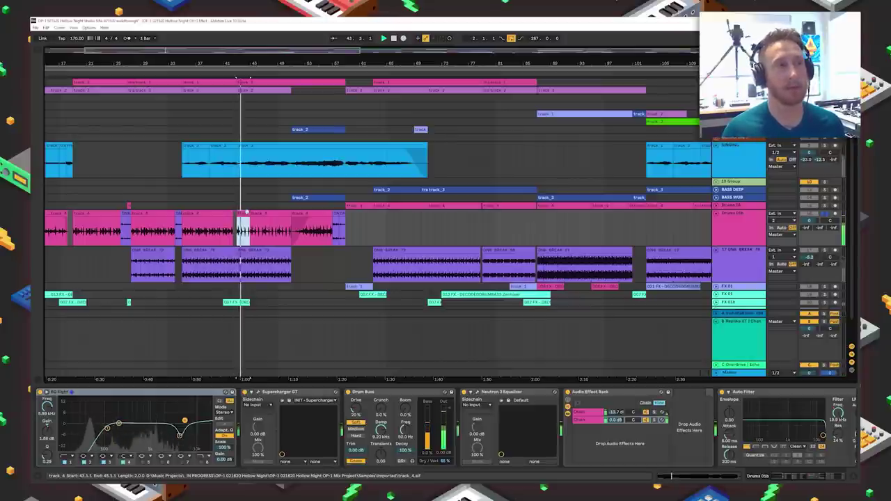
Step: Play from bar 43 with the BASS WUB track selected
click(238, 198)
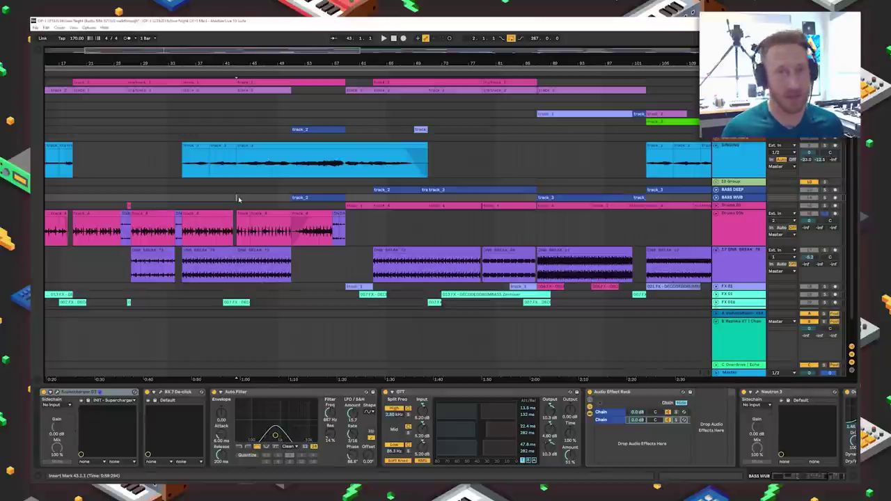
key(space)
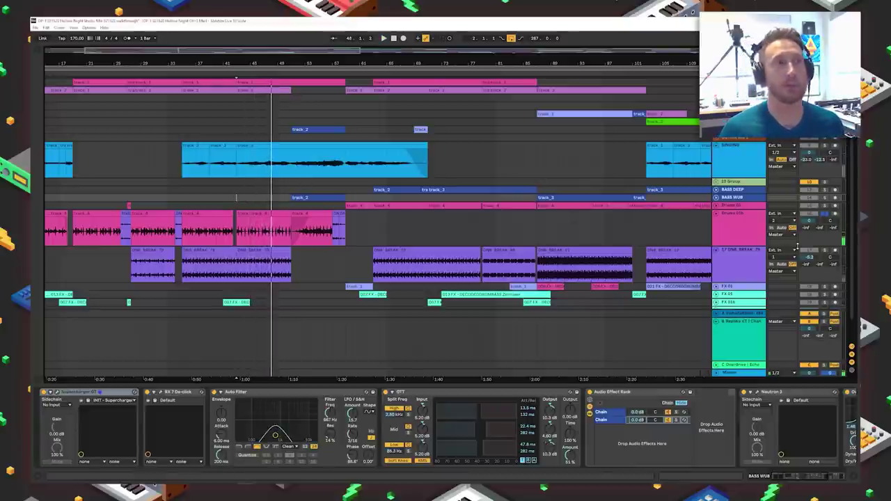
key(space)
key(space)
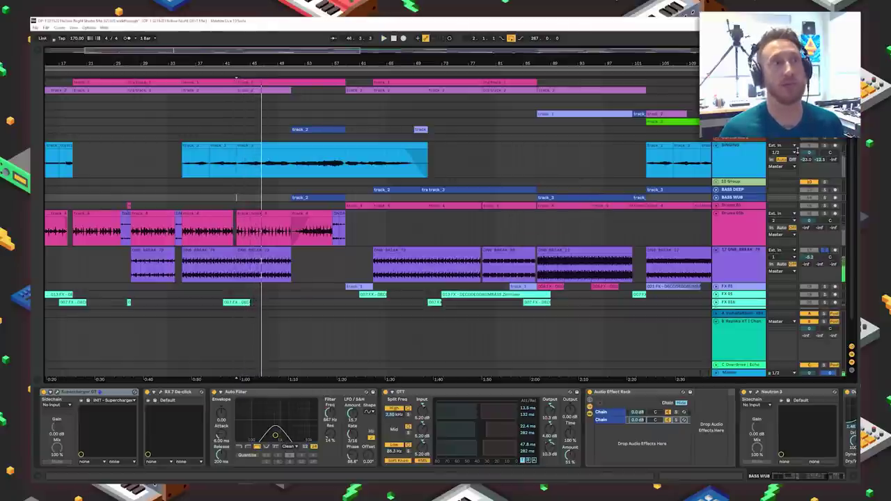
key(space)
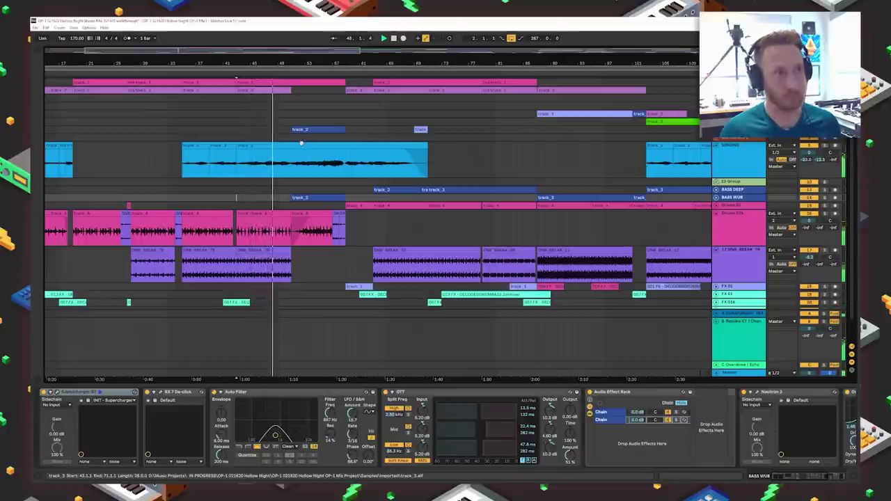
Step: Solo Drums 01b, play it from around bar 51, and expand its Auto Filter device
click(290, 163)
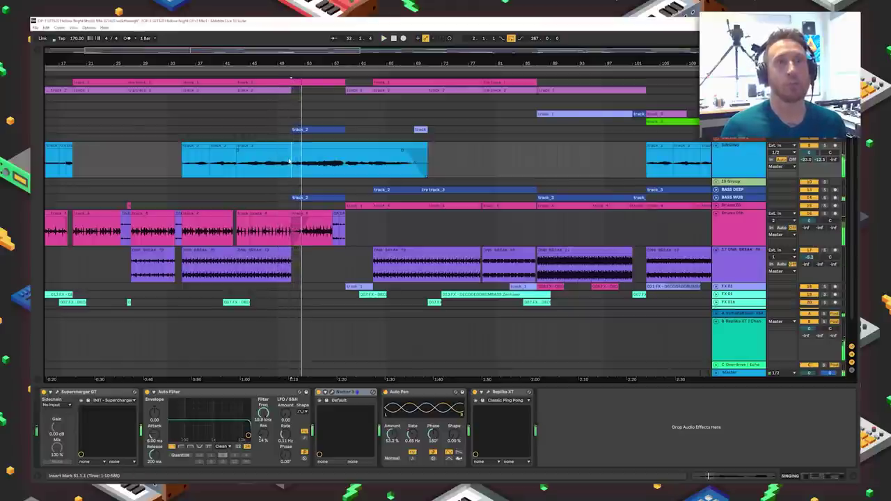
click(749, 221)
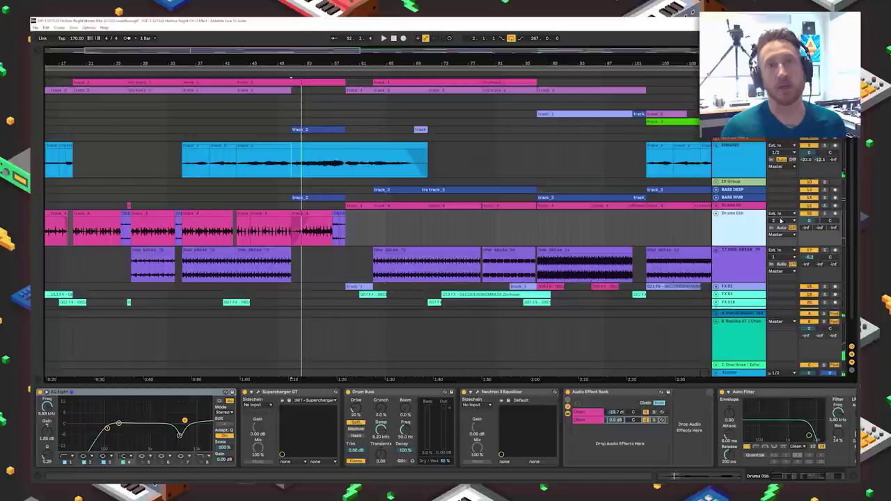
click(826, 213)
key(space)
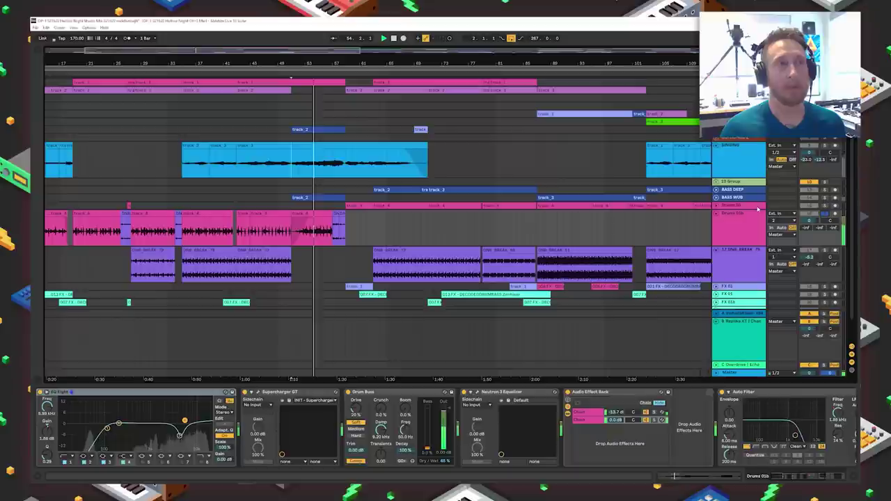
key(space)
key(space)
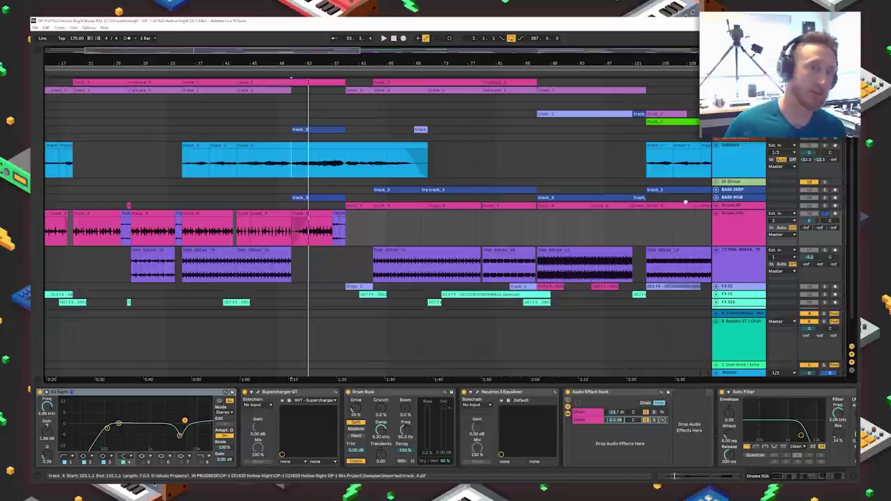
key(space)
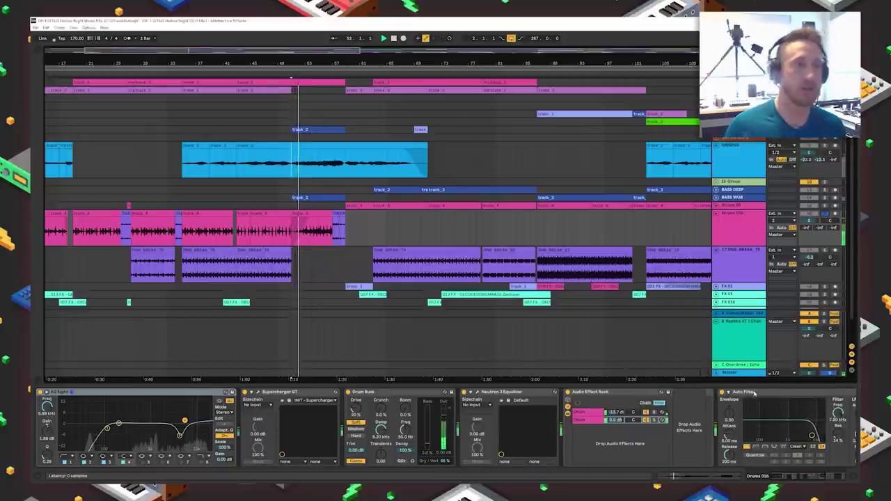
click(754, 394)
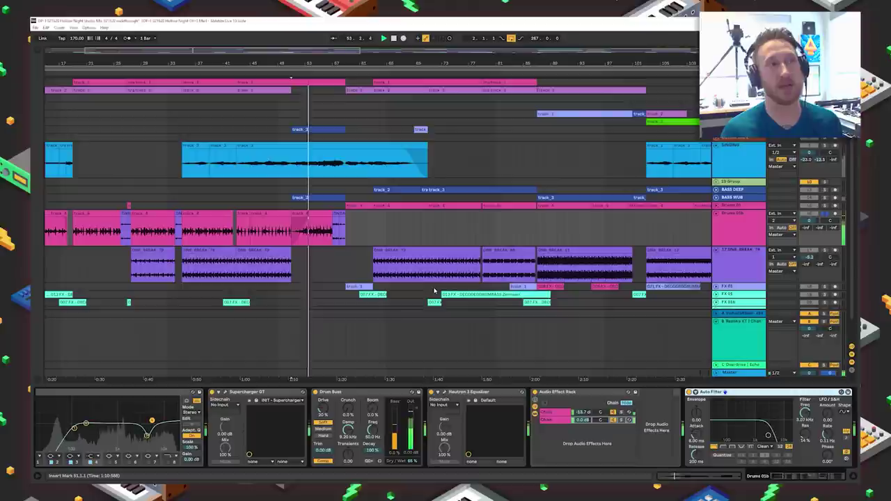
key(space)
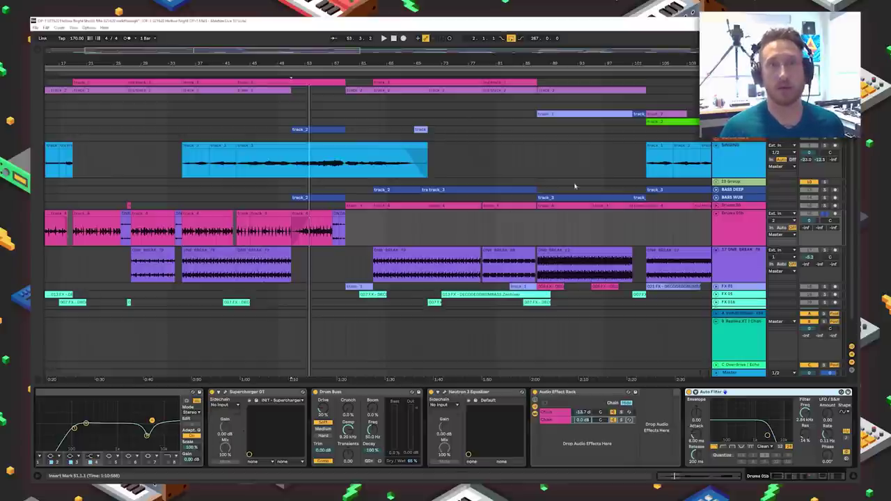
Step: Select BASS WUB, play from the start point, and turn off its solo
click(739, 197)
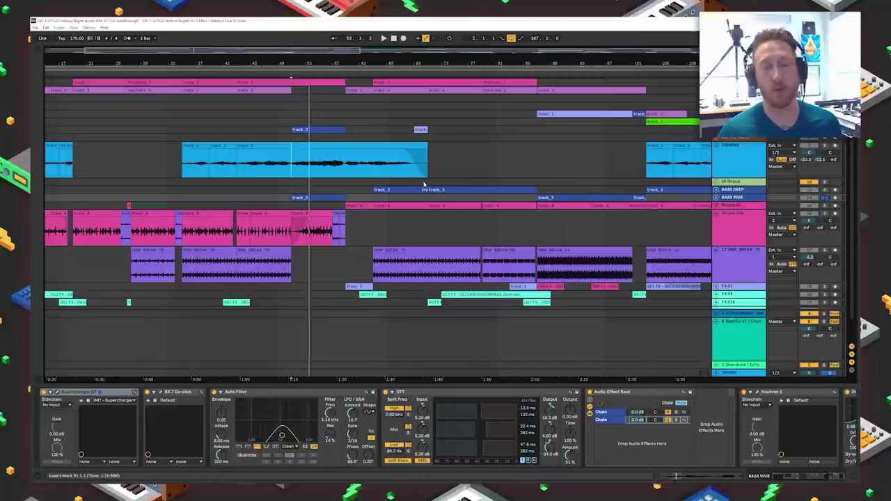
key(space)
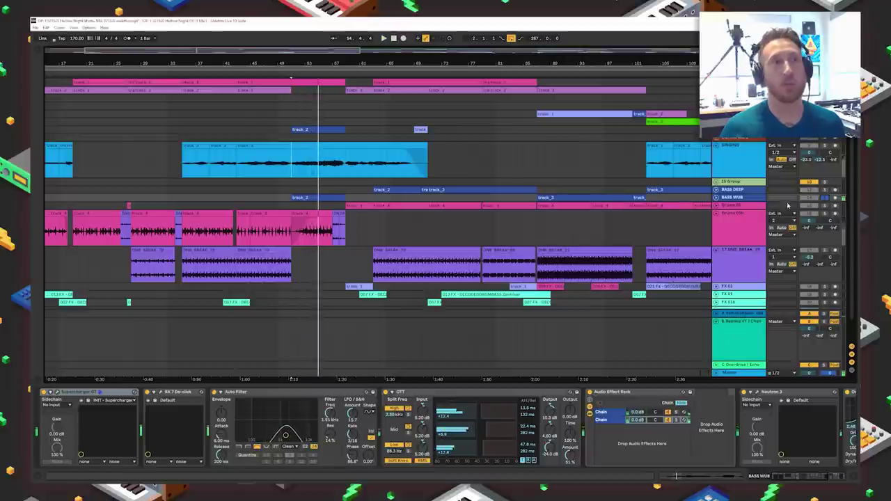
click(825, 198)
key(space)
key(space)
Step: Unfold the guitar track and select its whole track_2 clip
click(672, 122)
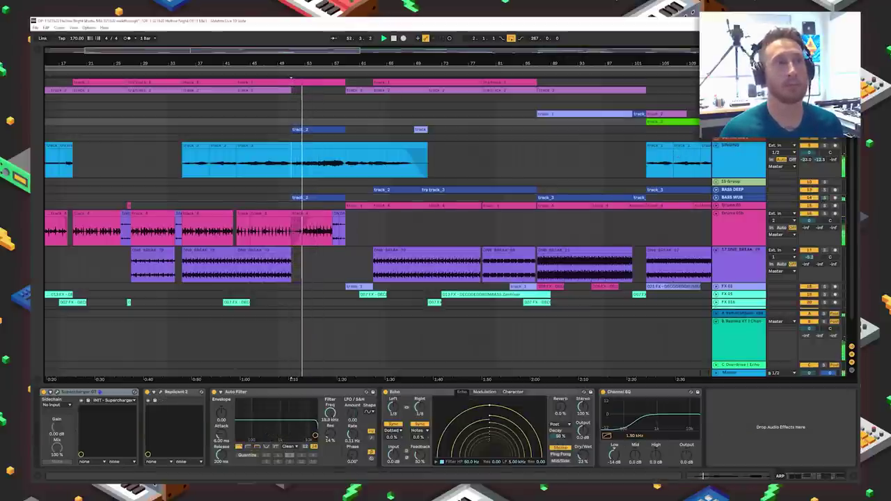
click(69, 313)
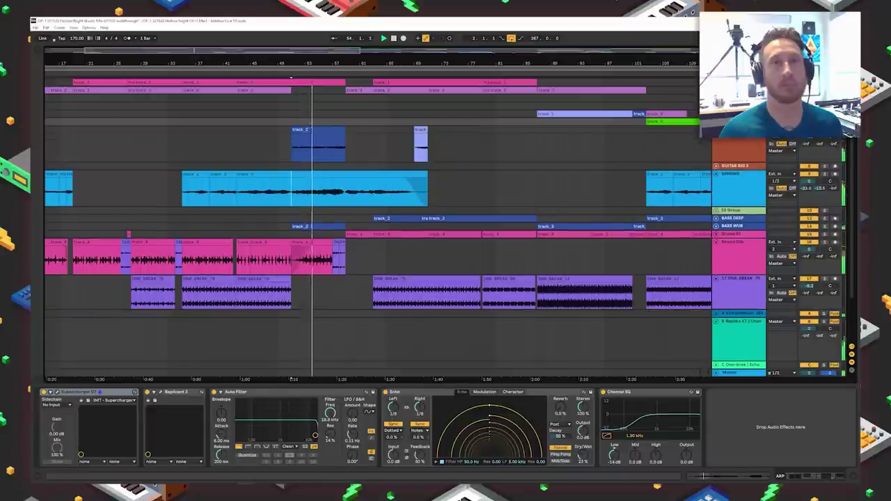
click(307, 158)
click(328, 148)
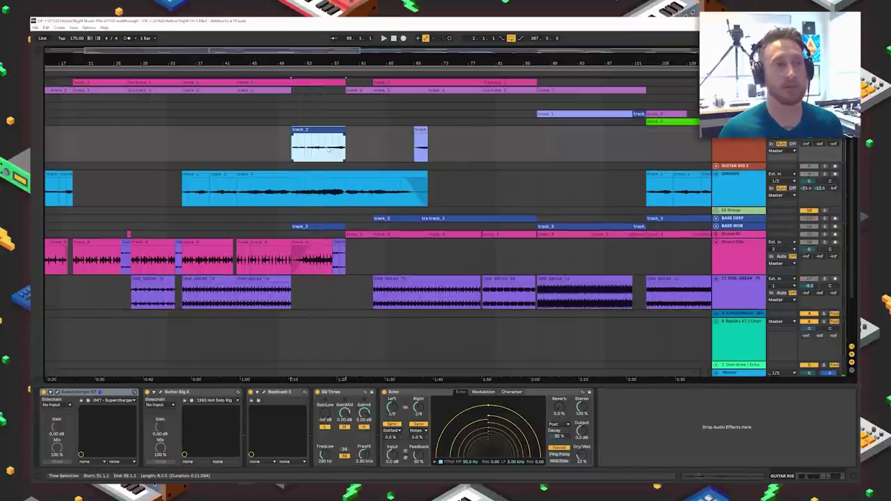
click(318, 130)
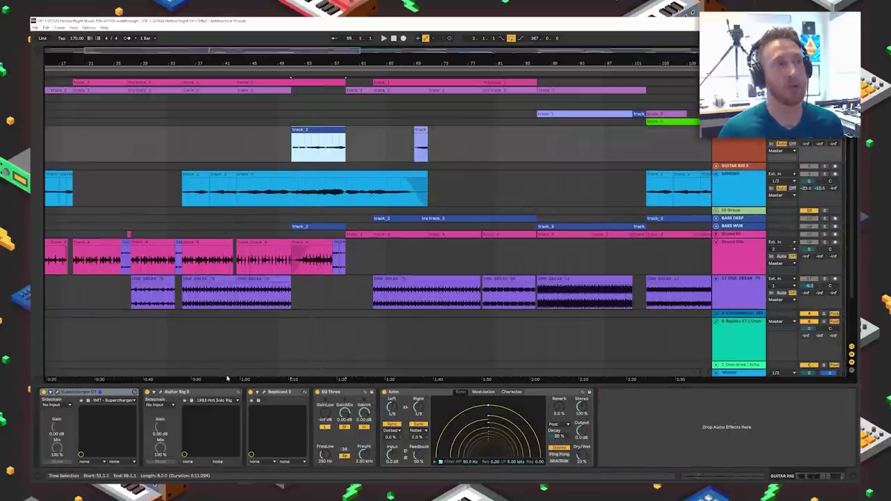
Step: Open and close the Guitar Rig and Replicant windows, focus Echo, and reselect bars 51–59
click(160, 394)
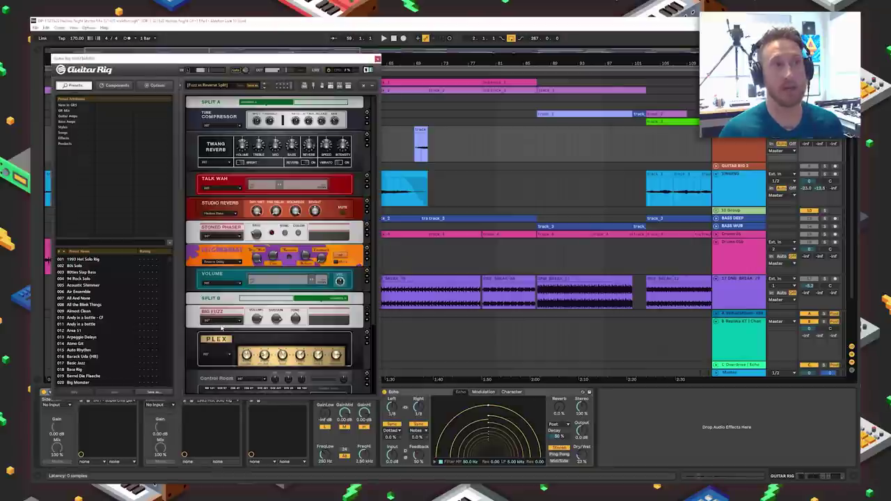
click(160, 394)
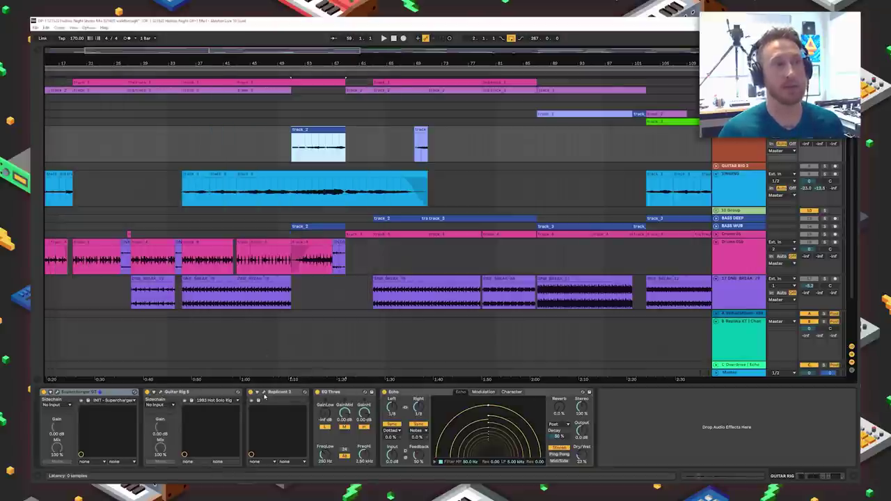
click(263, 394)
click(263, 395)
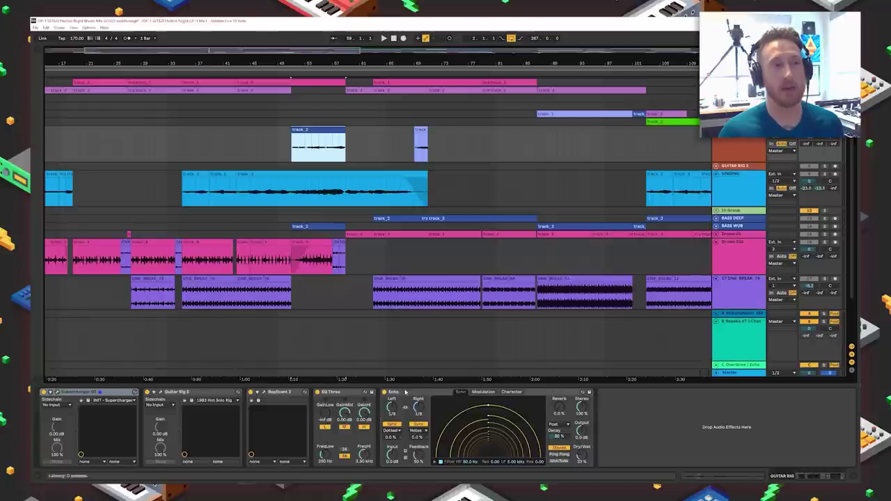
click(407, 391)
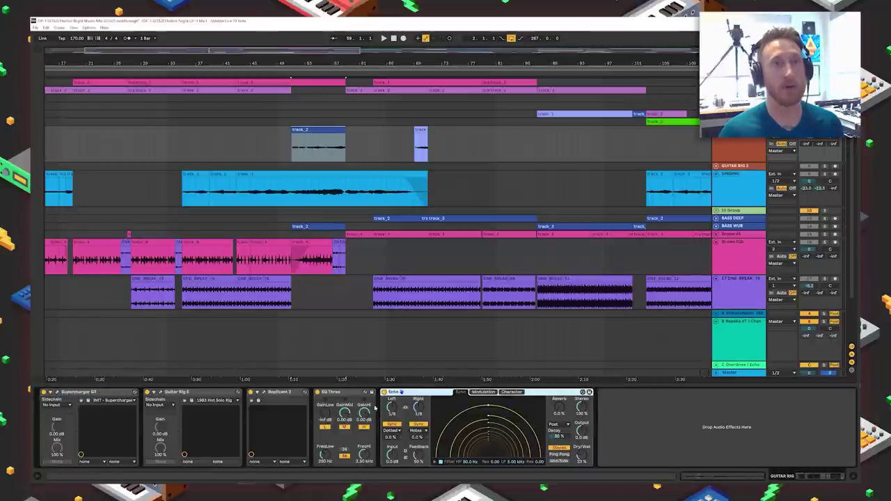
click(320, 143)
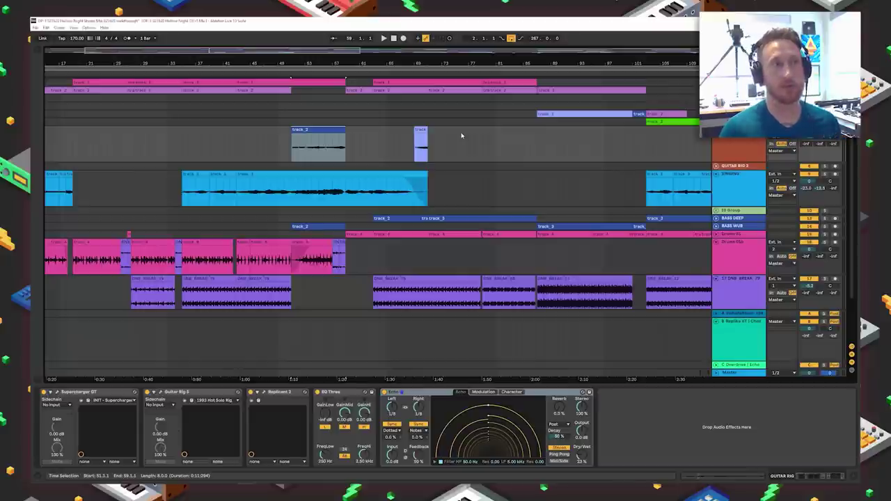
Step: Play the arrangement from bar 51 on the track_2 clip
click(292, 143)
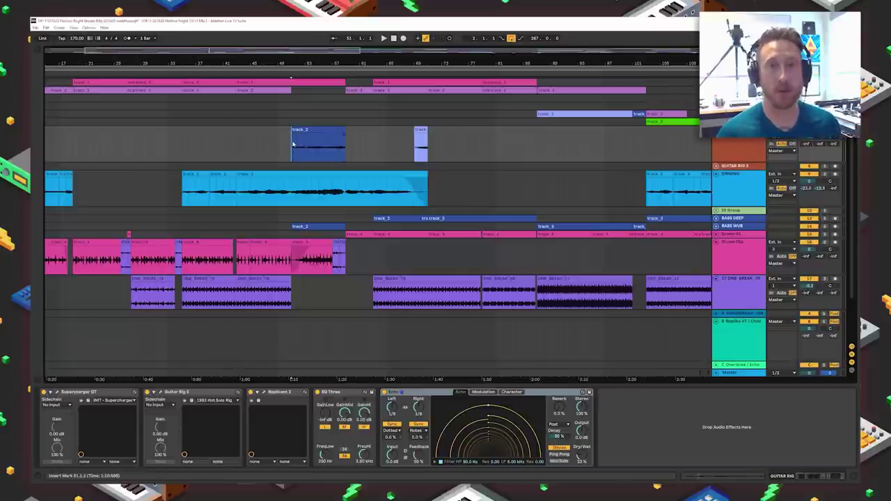
key(space)
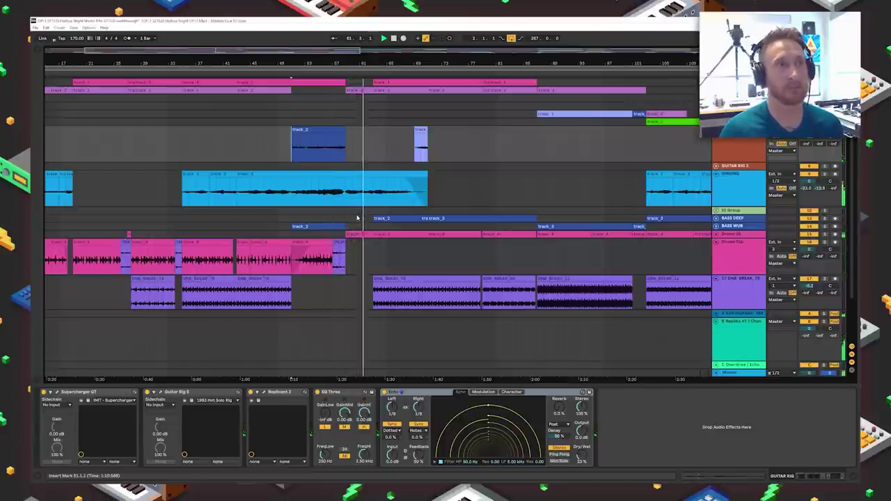
scroll(357, 218, down, 2)
scroll(352, 215, up, 2)
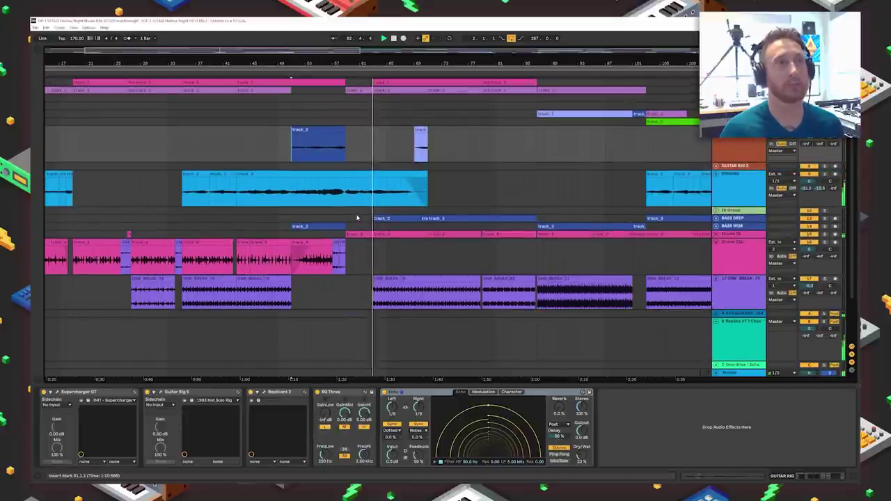
Step: Select the drum tracks, unsolo Drums 01, then select the Singing track at bar 63
click(348, 214)
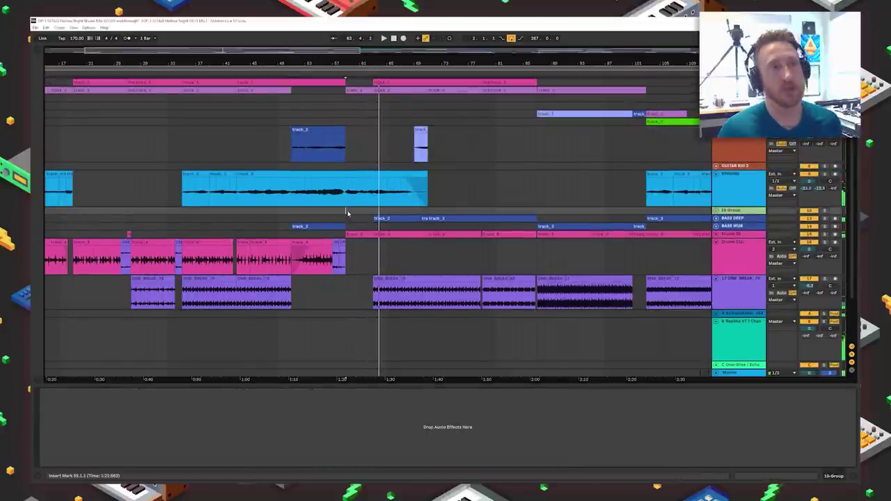
click(356, 242)
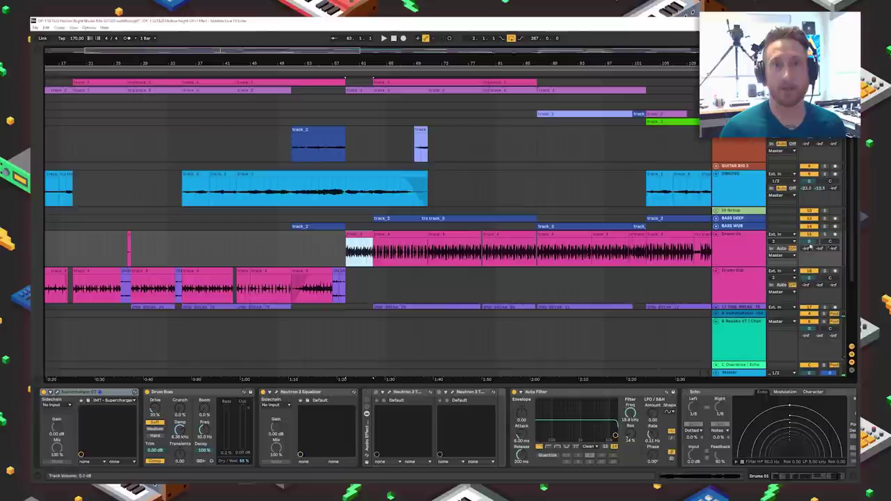
key(space)
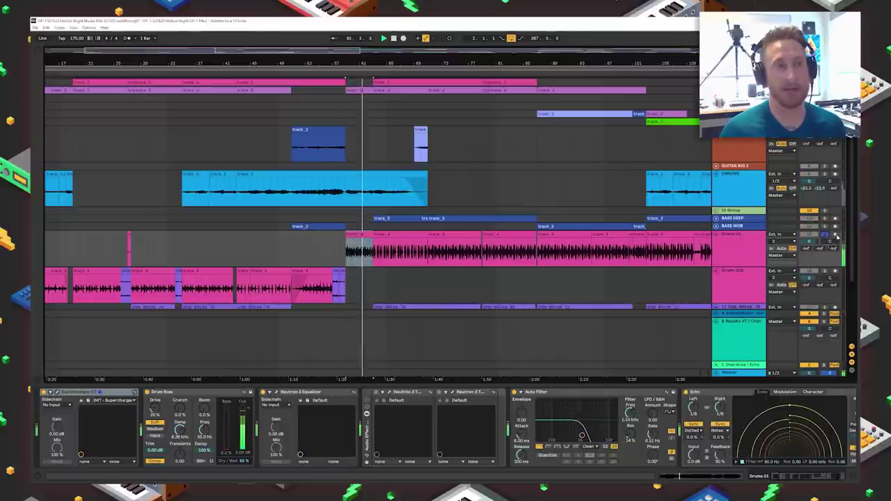
click(825, 234)
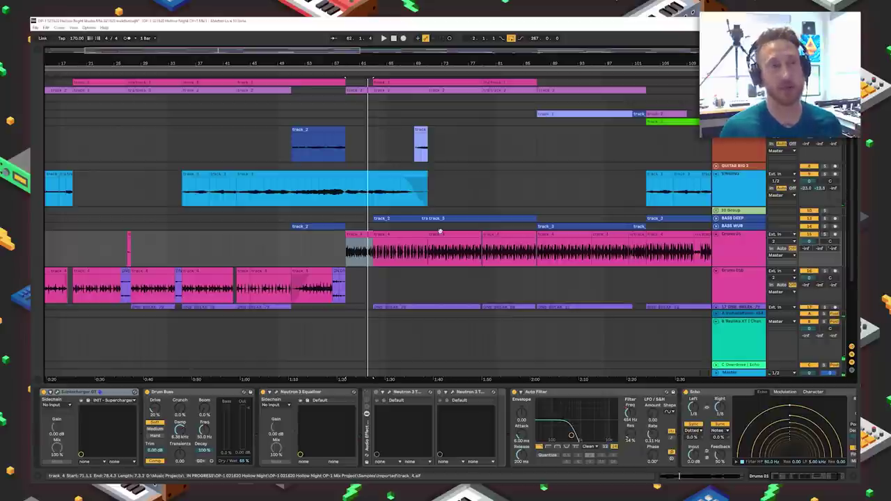
click(346, 189)
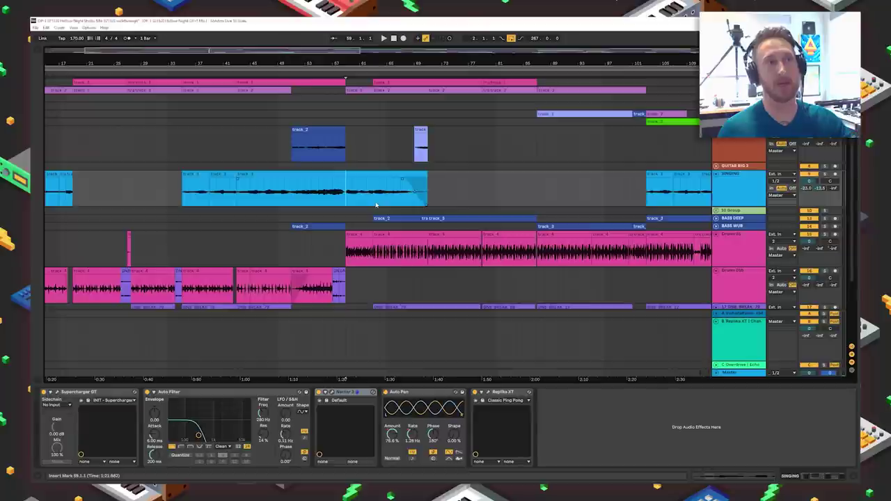
click(376, 200)
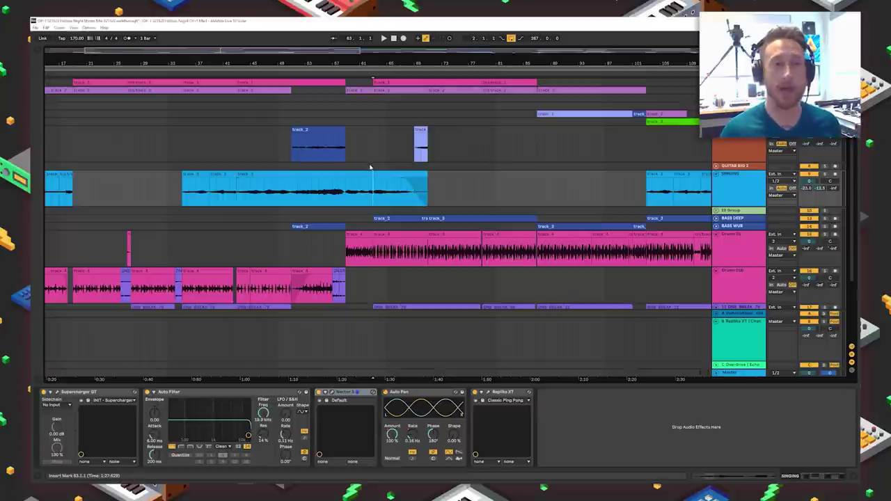
scroll(371, 169, down, 3)
Step: Play FX 01's track_1 clip and raise its Auto Pan rate to about 90 Hz
click(355, 285)
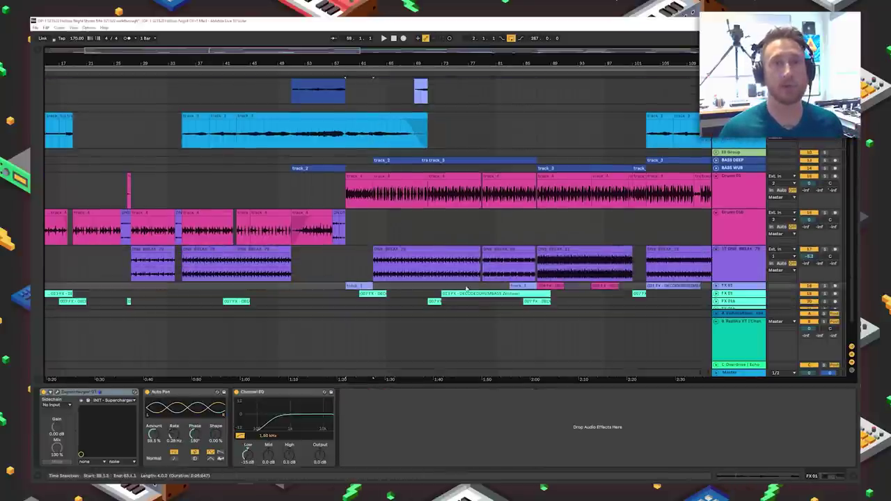
click(717, 286)
scroll(720, 287, down, 2)
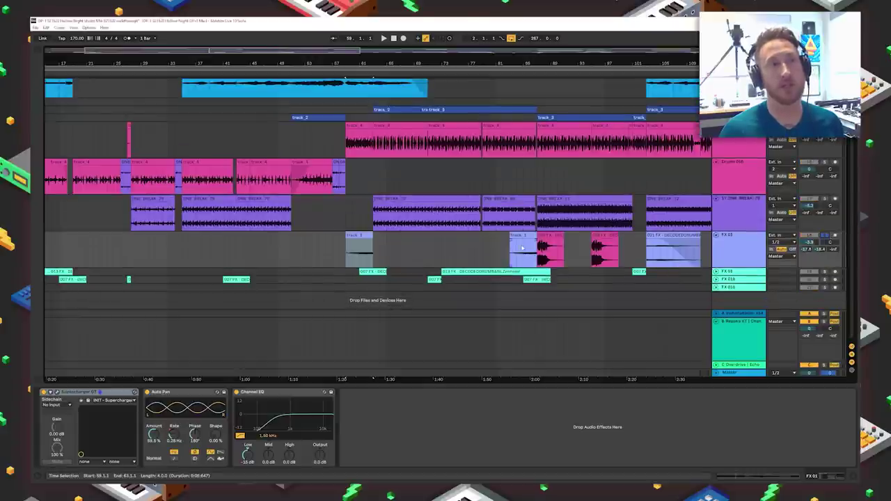
click(353, 235)
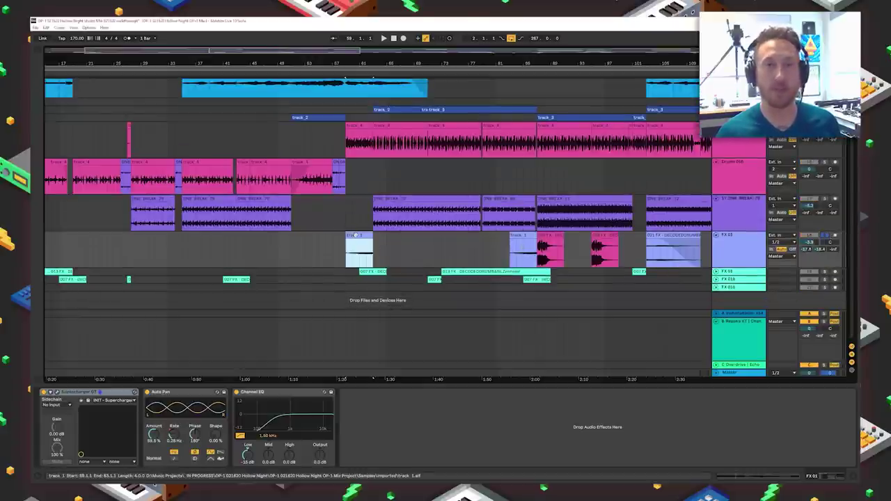
key(space)
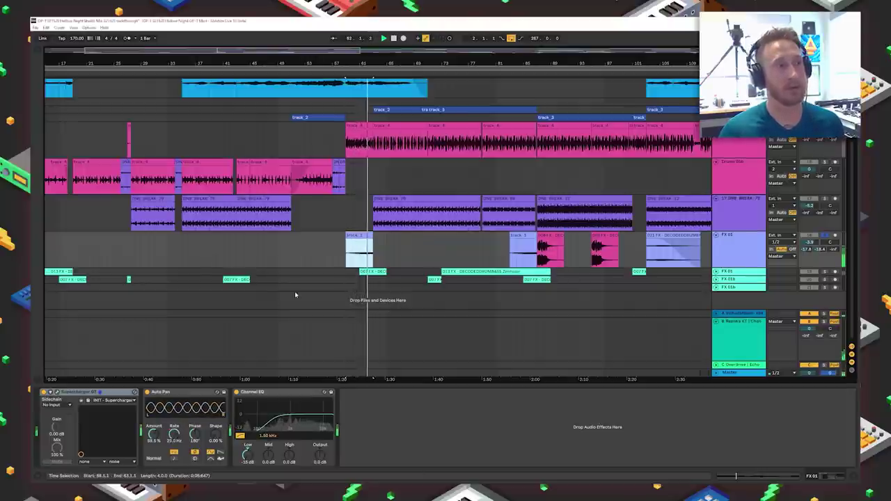
click(183, 394)
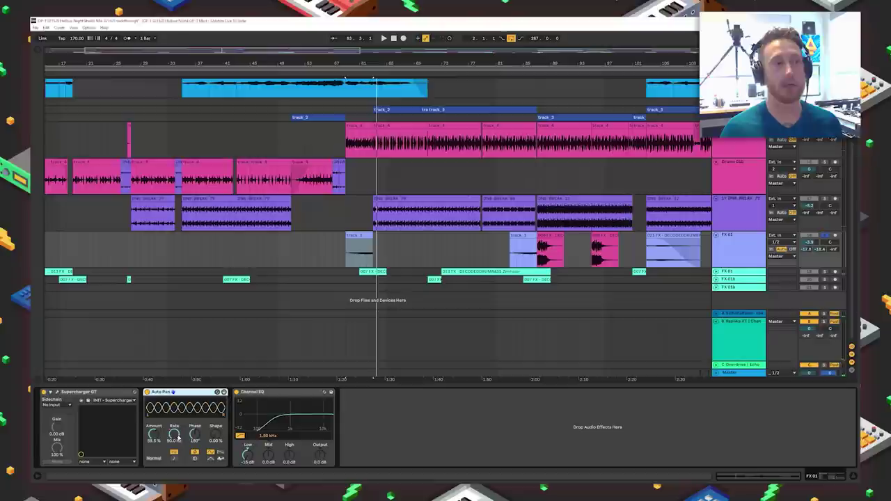
drag(174, 433, 174, 421)
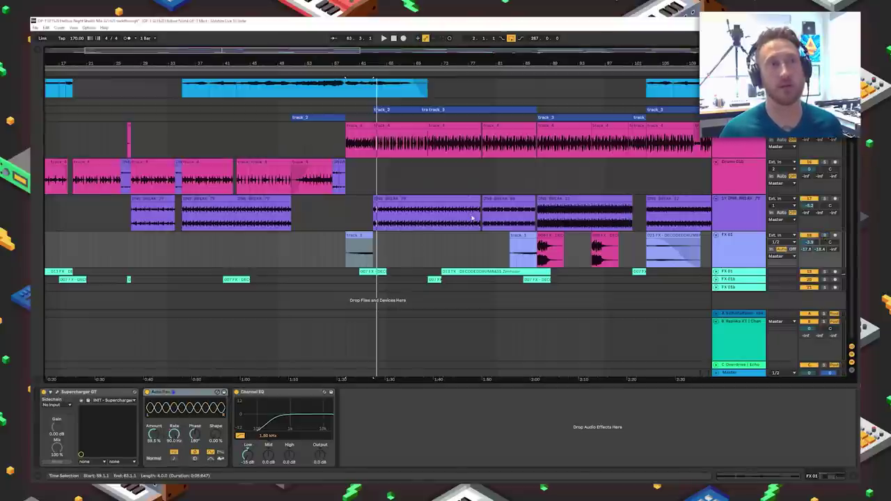
Step: Select the second drums track, then the 10 Group track at bar 61
click(372, 177)
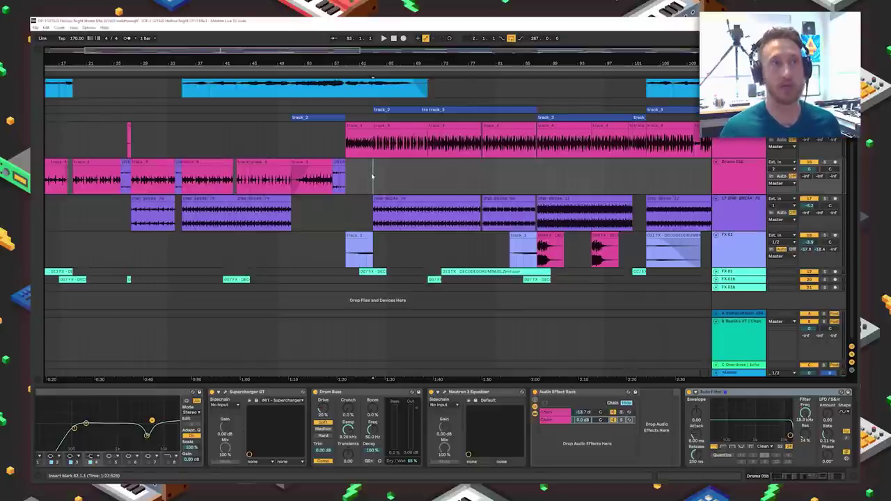
scroll(372, 177, up, 3)
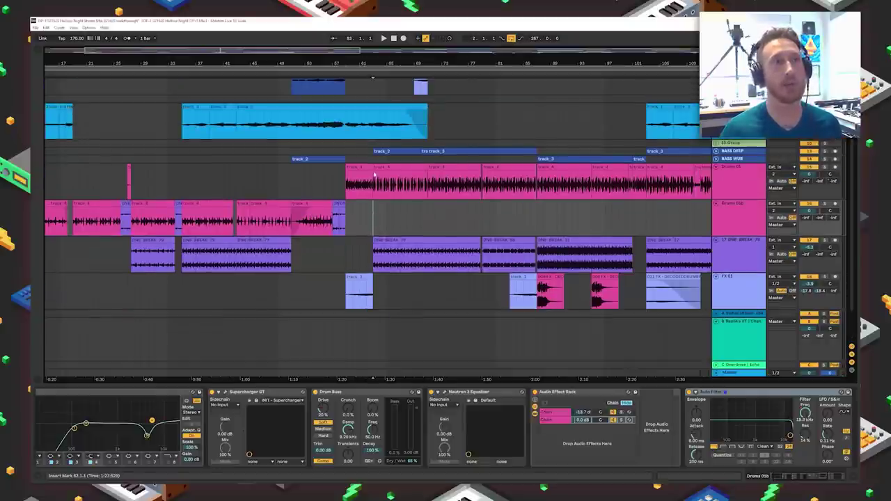
click(372, 148)
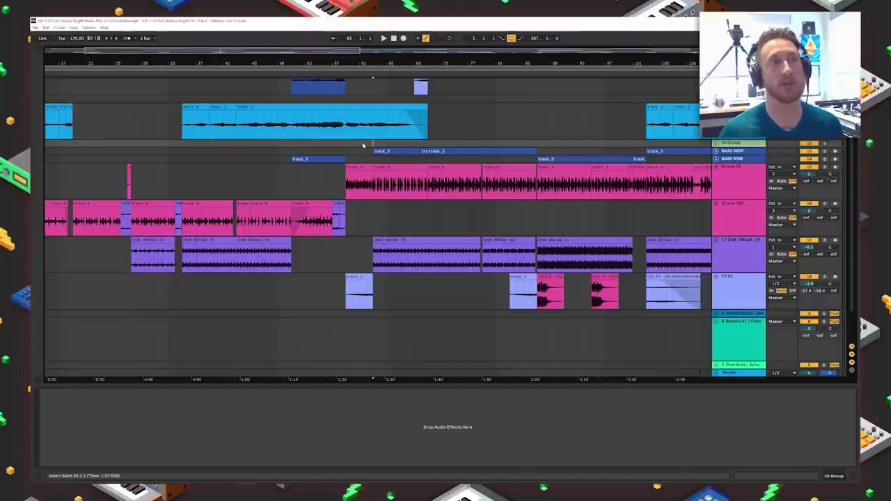
click(367, 144)
click(360, 144)
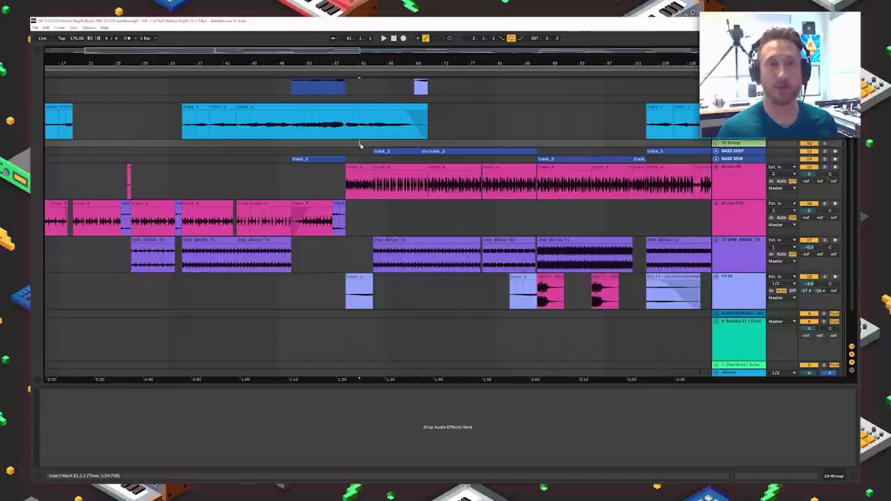
Step: Play from bar 61 and select a Drums 01 clip to show its Supercharger GT-to-Echo chain
key(space)
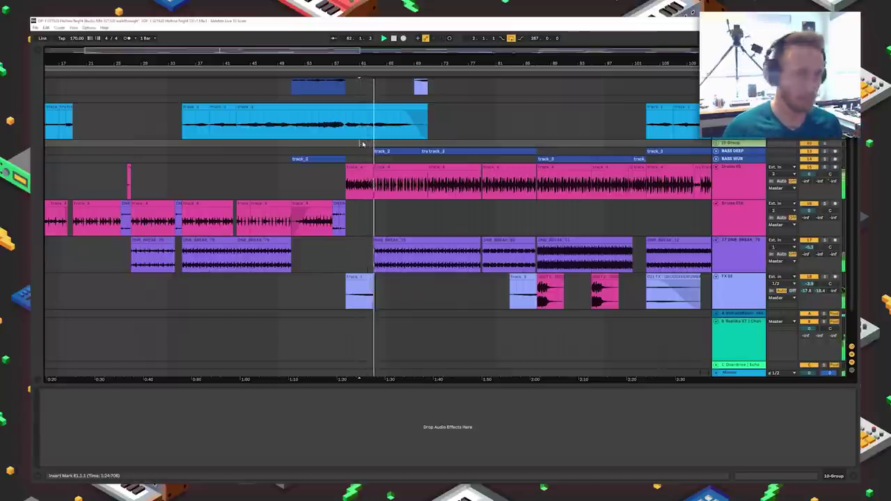
scroll(364, 146, up, 3)
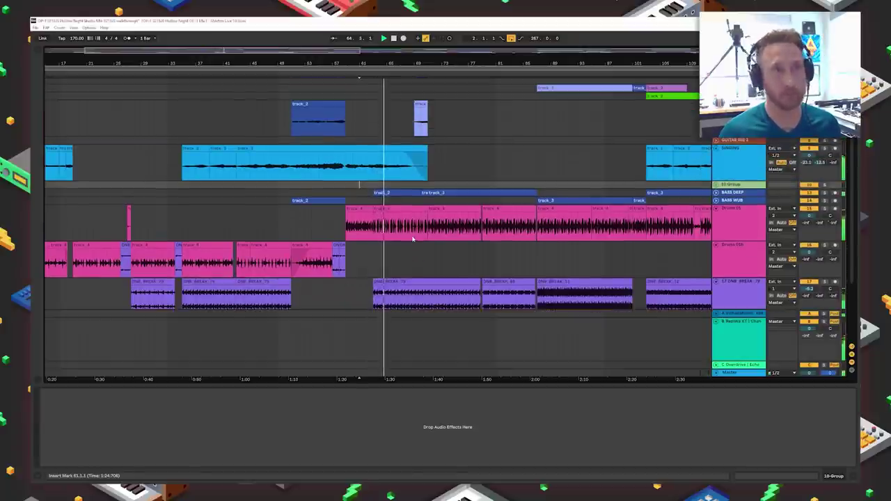
scroll(413, 239, up, 2)
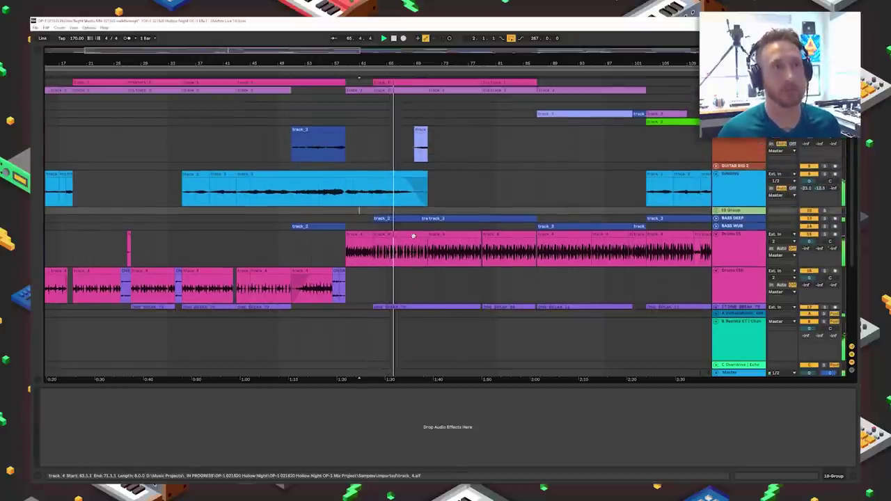
click(413, 237)
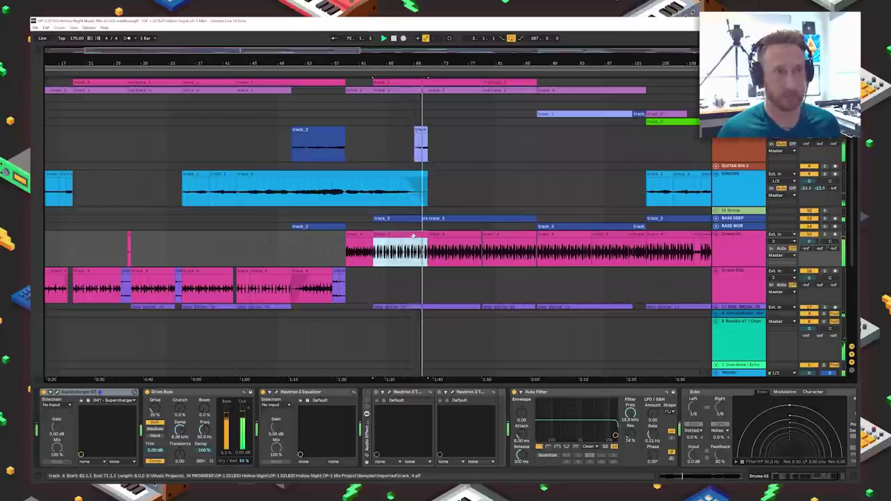
Step: Select the next Drums 01 track_4 clip, play the break from bar 69, then stop
scroll(413, 237, down, 3)
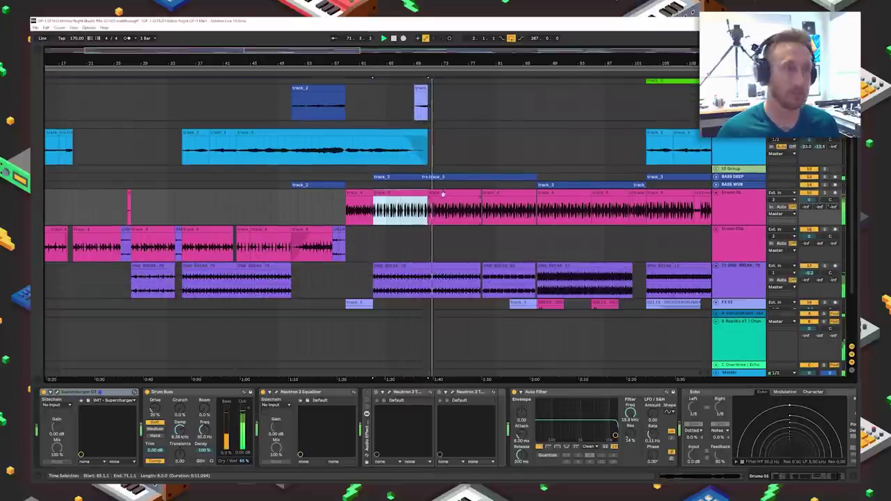
key(Right)
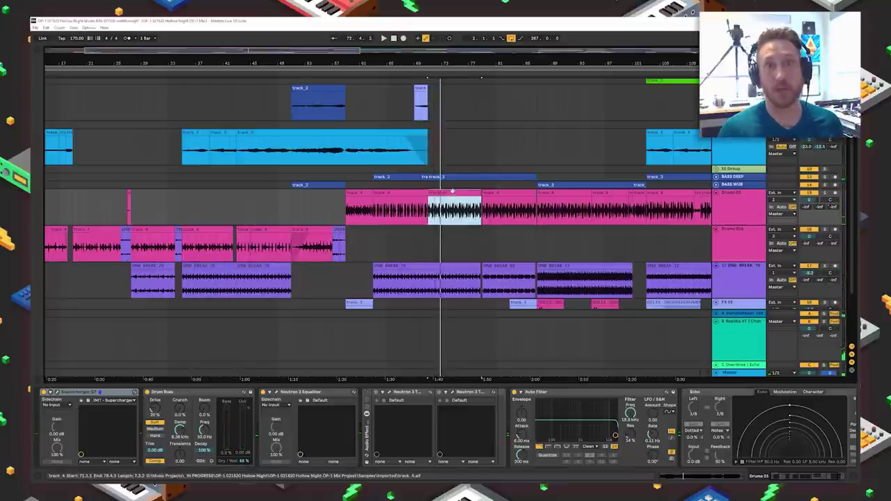
key(0)
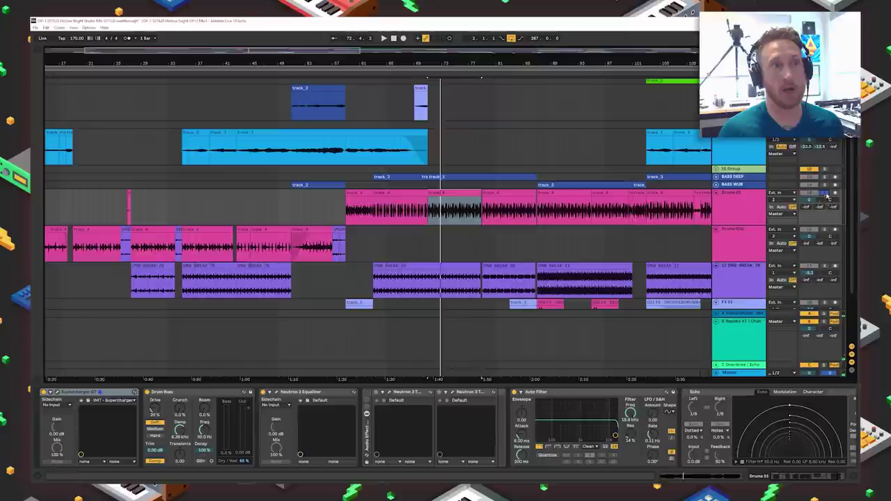
click(418, 209)
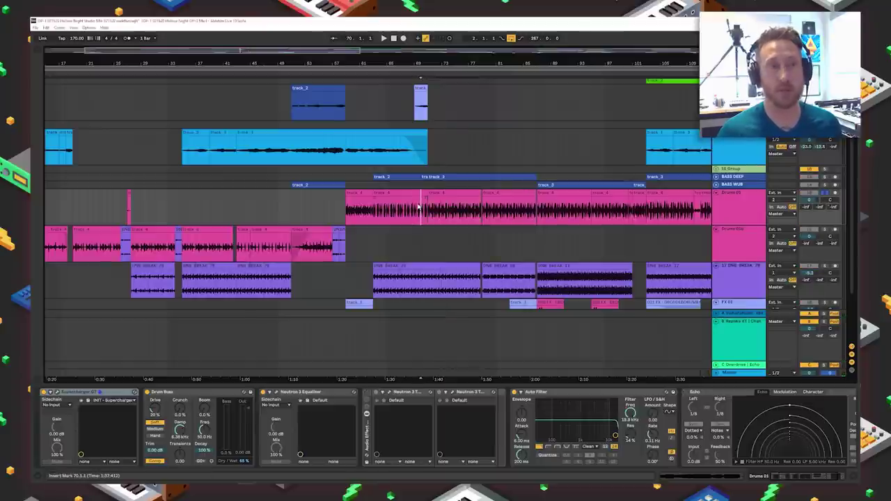
key(space)
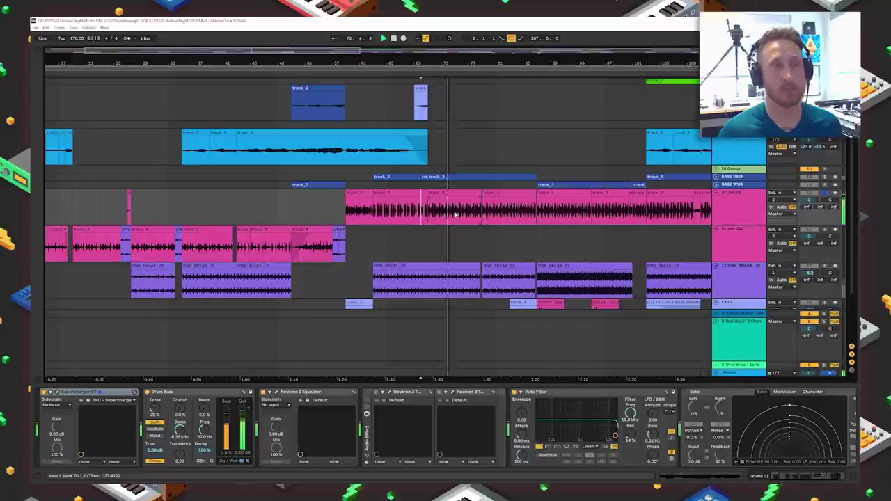
key(space)
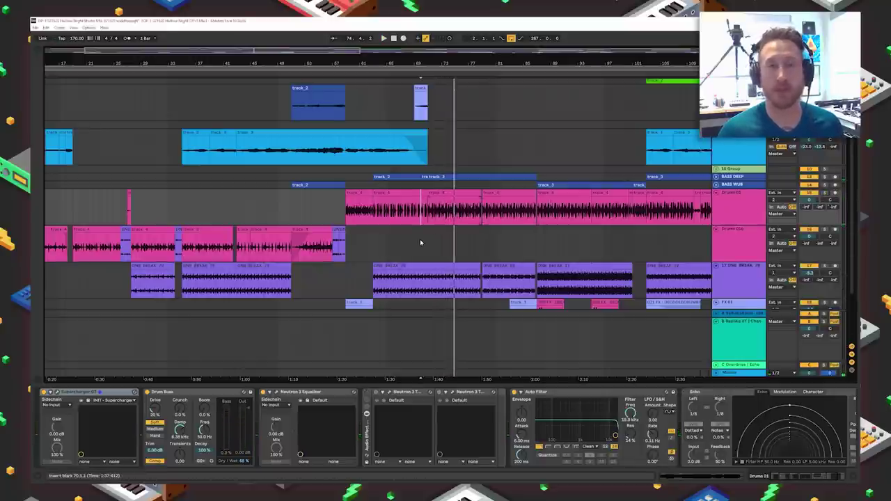
scroll(420, 242, down, 2)
scroll(421, 242, up, 7)
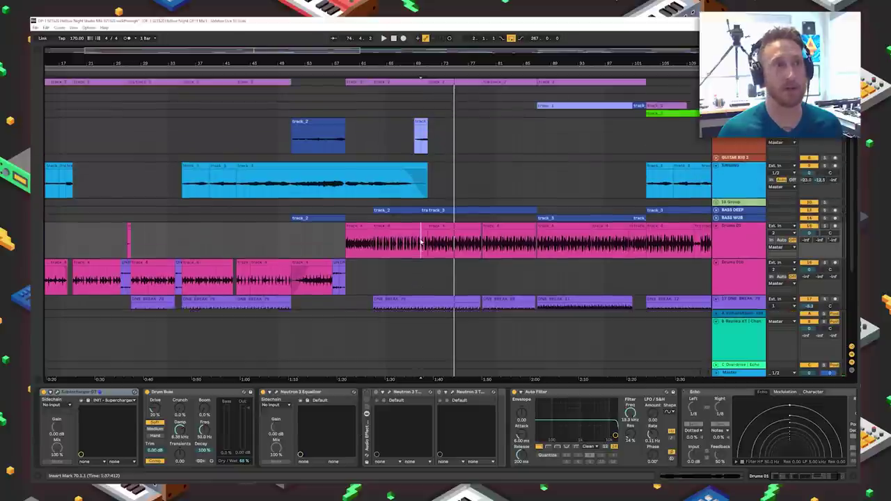
Step: Show the Guitar Rig track's effect chain and play from bar 69
click(662, 123)
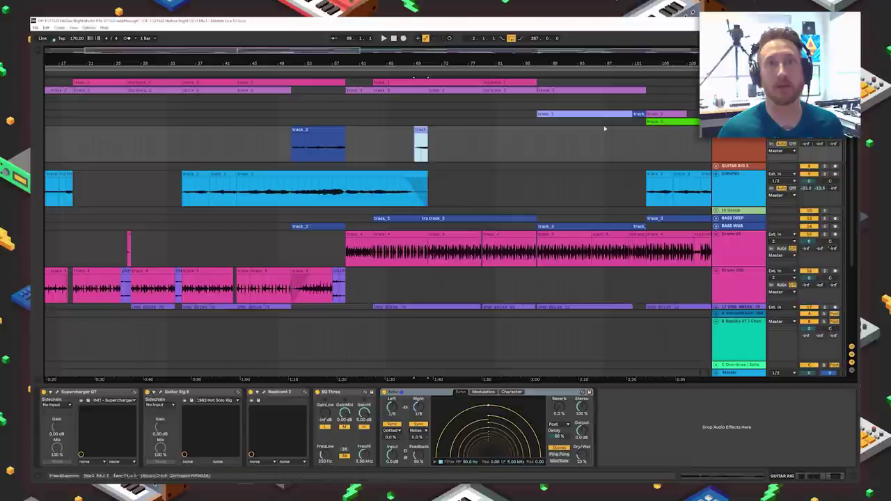
click(416, 148)
key(space)
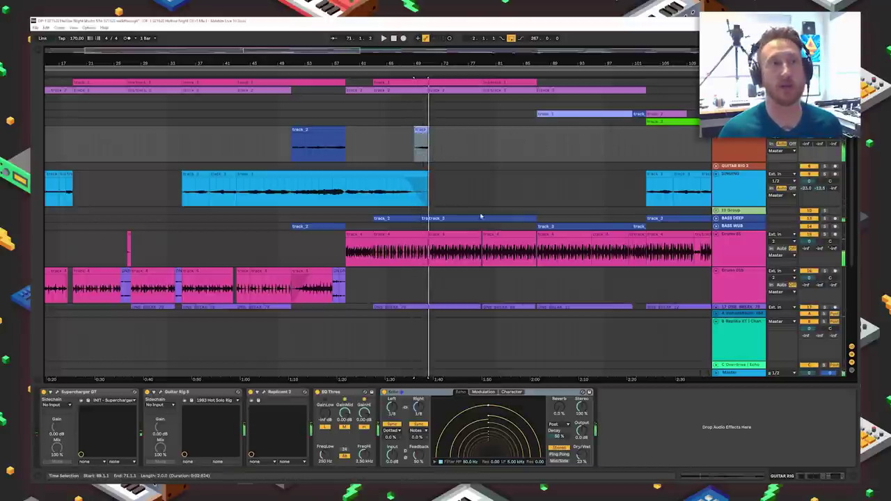
Step: Expand the top two tracks to show waveforms and set the play start on the top track
scroll(479, 221, down, 4)
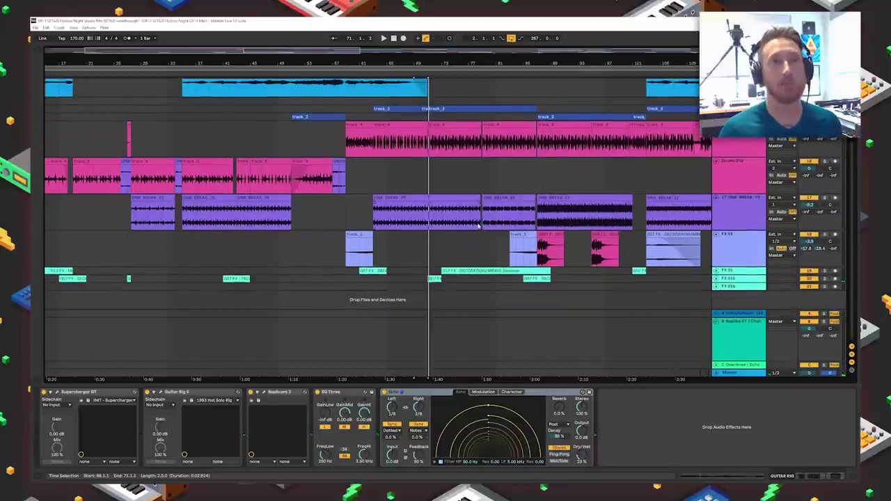
scroll(479, 225, up, 4)
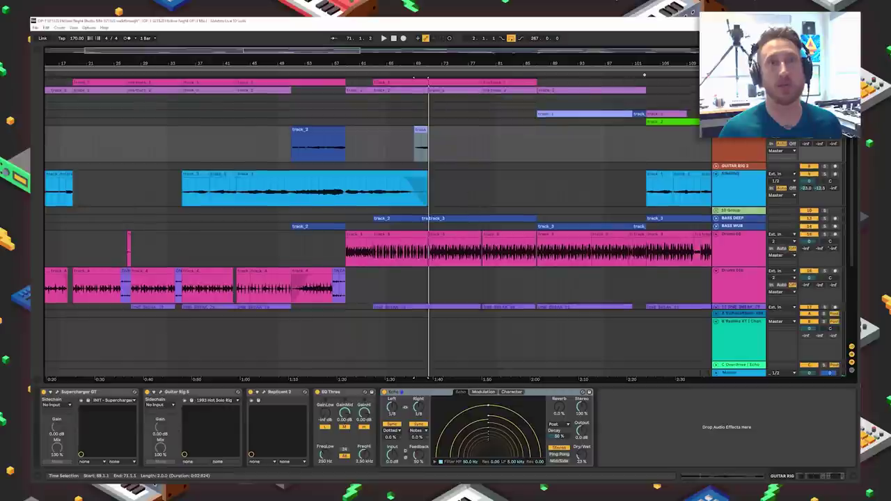
click(571, 117)
click(400, 97)
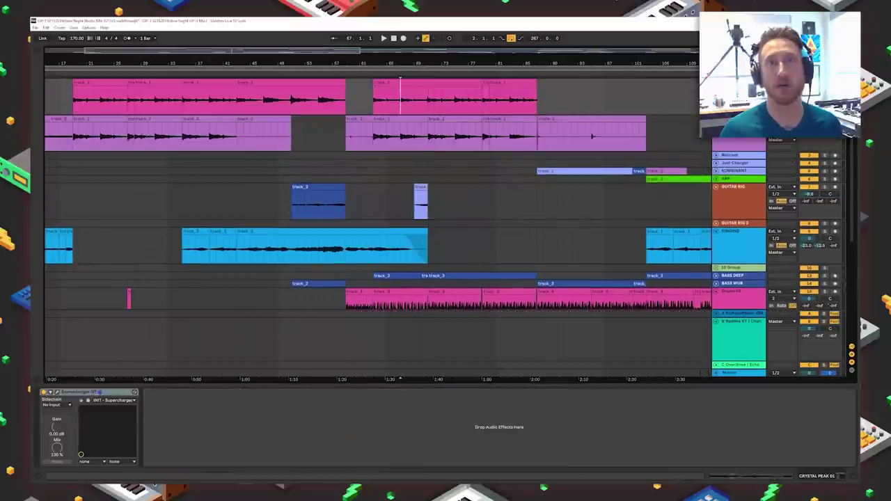
Step: Play from bar 67 and show 17-DNB_BREAK_79's Channel EQ (Low -12 dB, 1.50 kHz)
key(space)
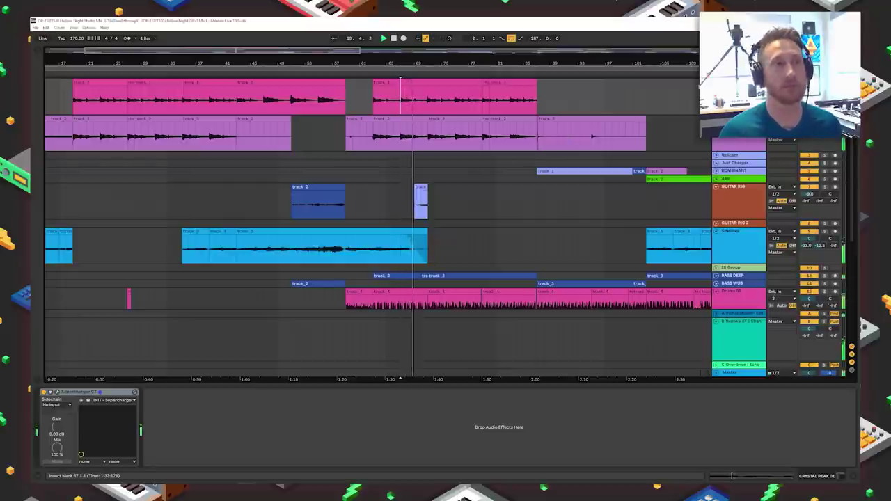
scroll(499, 202, down, 5)
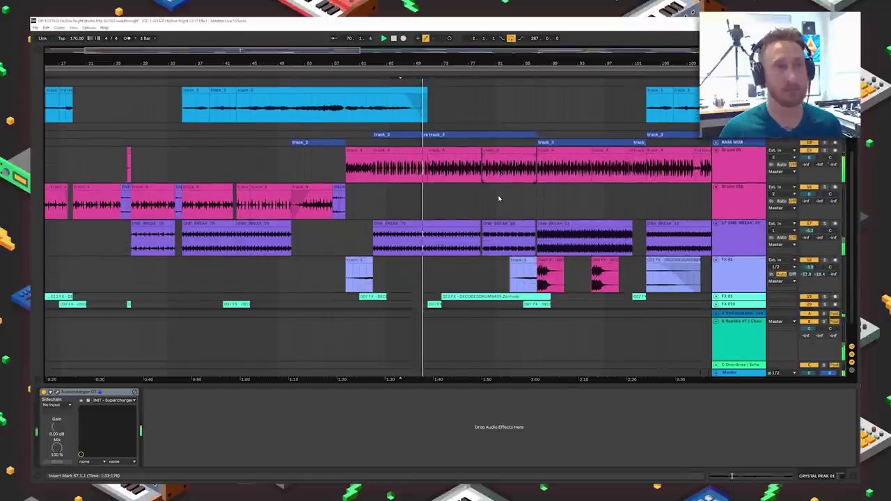
scroll(498, 200, down, 1)
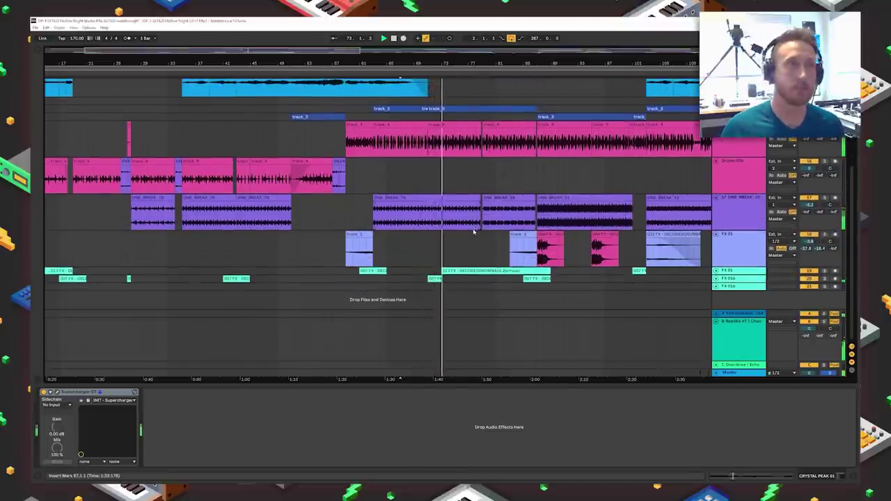
scroll(474, 232, up, 1)
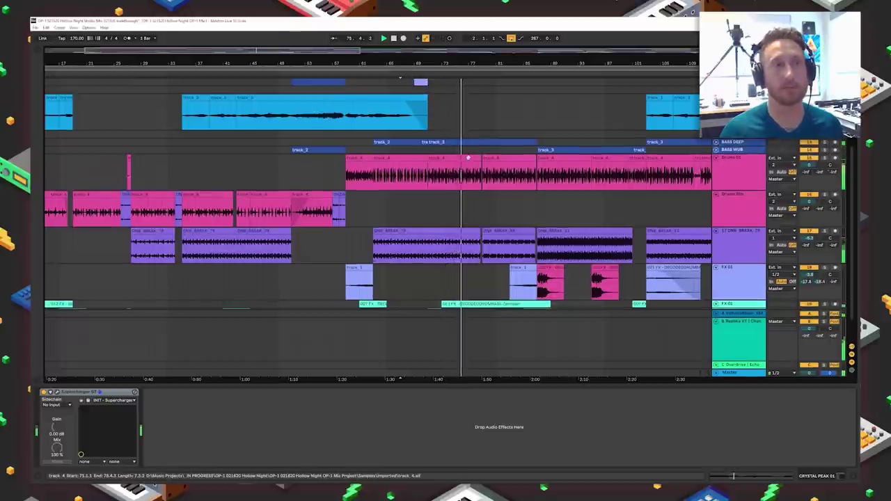
scroll(476, 208, down, 1)
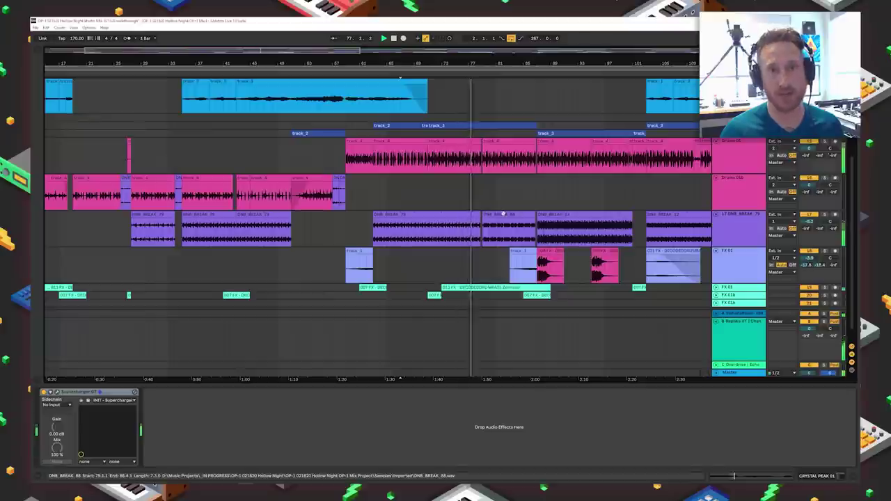
click(503, 213)
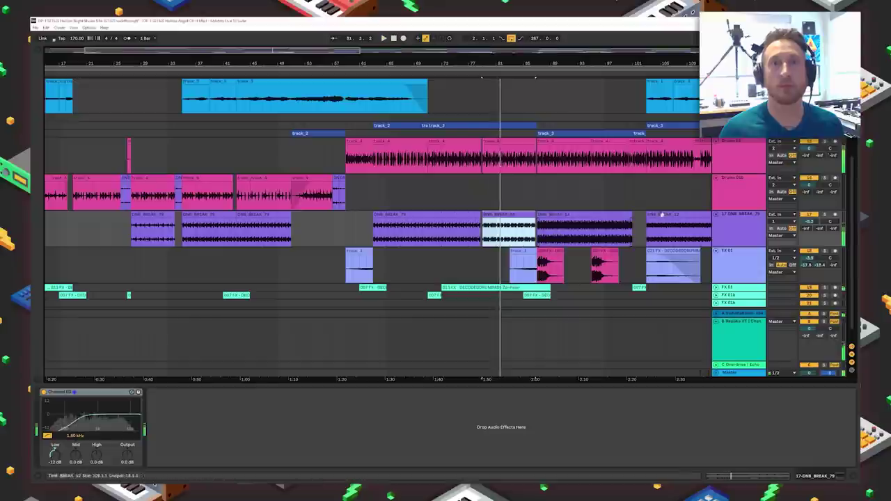
Step: Jump the running playback back to bar 77 and scroll up to the top tracks
click(470, 233)
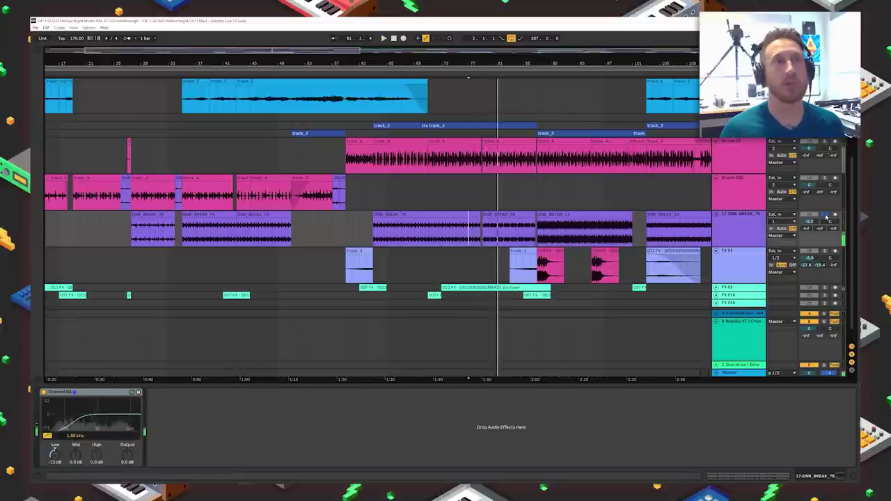
scroll(492, 257, up, 3)
scroll(492, 258, up, 5)
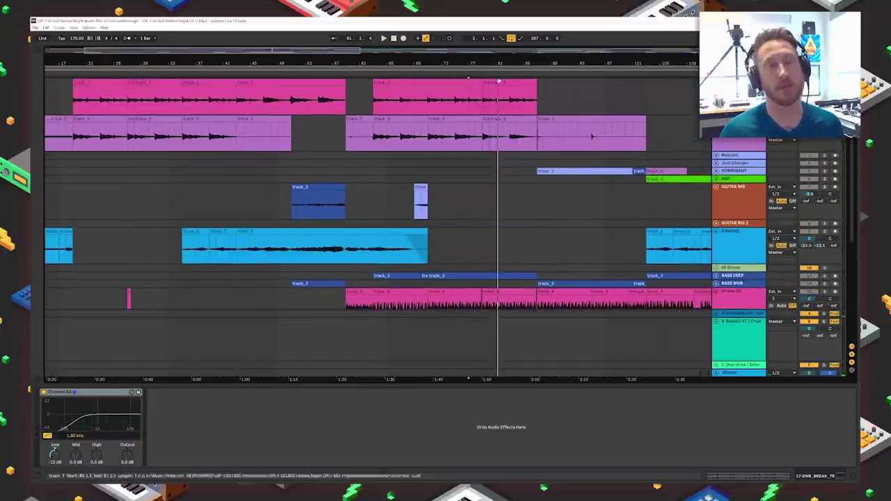
Step: Play and restart from bar 77 on the top pink track, then zoom out to show more bars
click(475, 101)
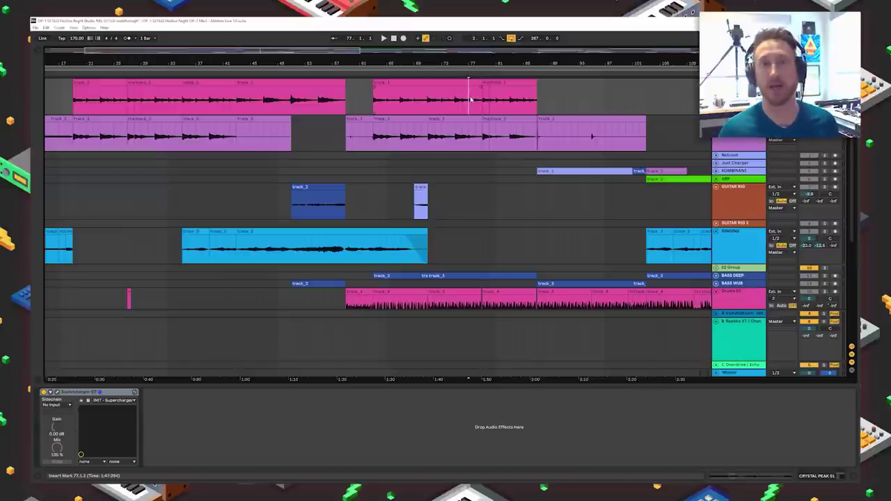
key(space)
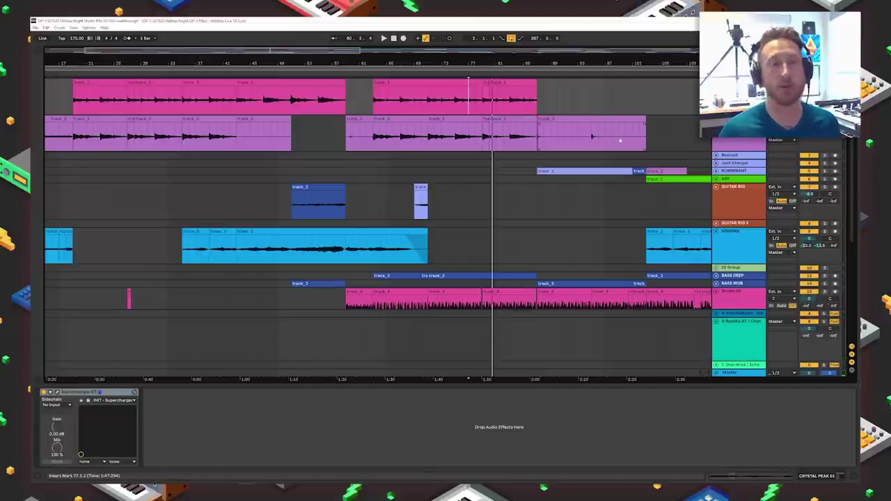
key(space)
scroll(619, 140, down, 5)
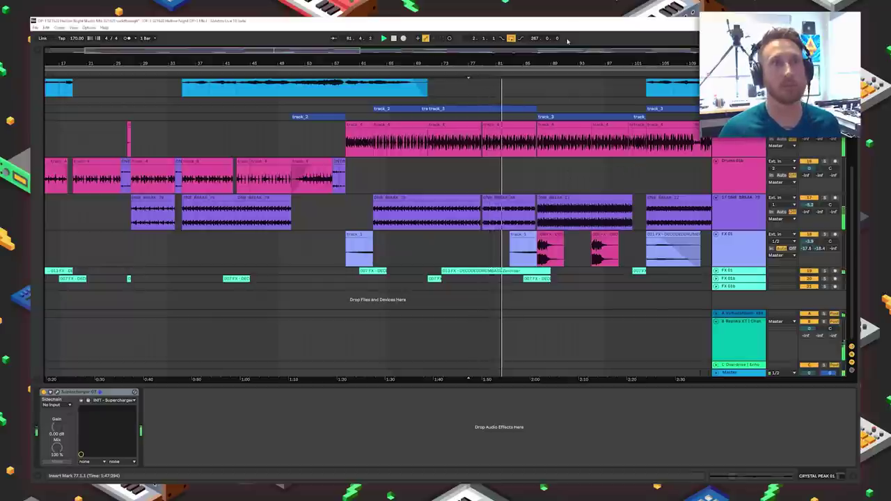
key(minus)
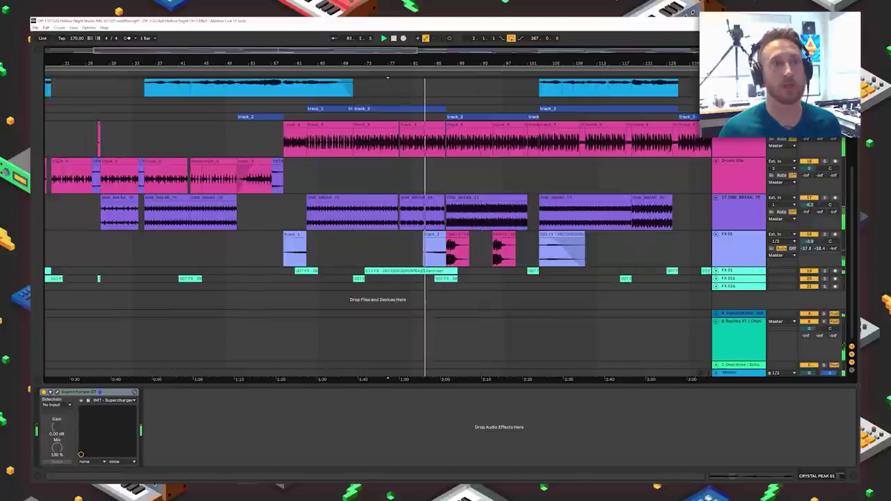
Step: Make the arrangement lanes taller to show clip waveforms
key(h)
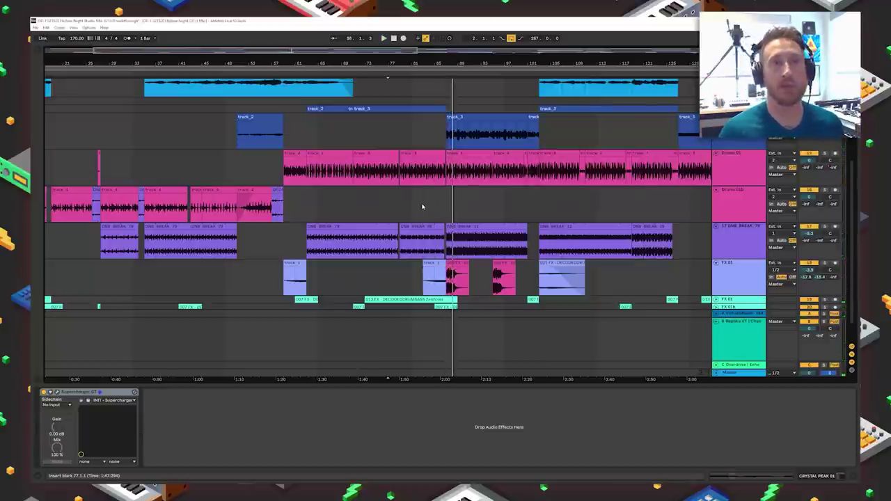
scroll(413, 205, down, 1)
scroll(392, 295, up, 2)
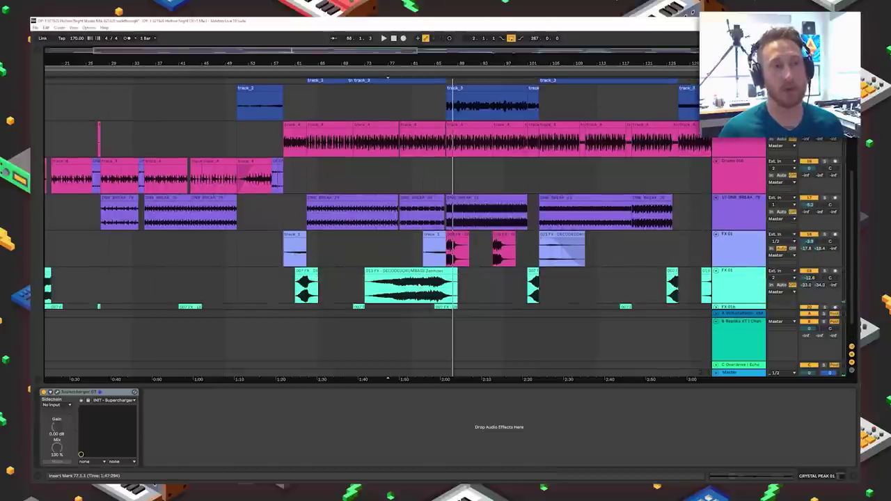
scroll(404, 278, down, 1)
Step: Show and unfold the FX 01b track's chain, then show the FX 01 track's chain
click(443, 279)
key(u)
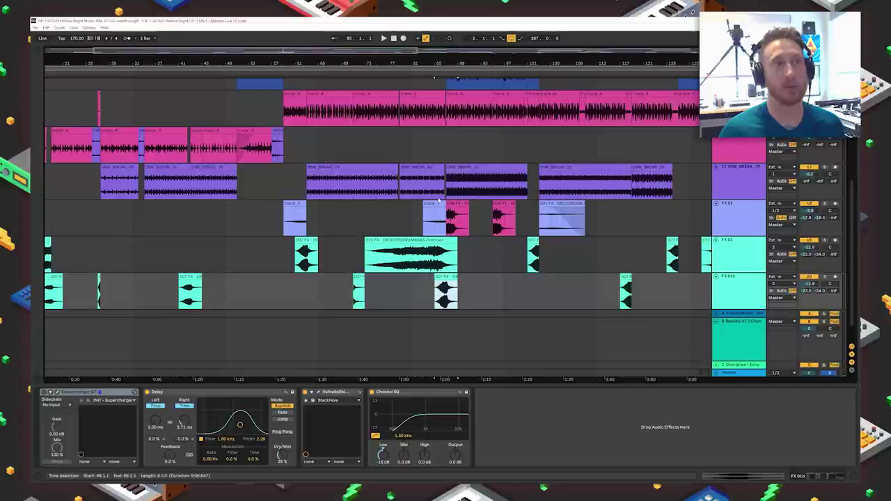
click(430, 218)
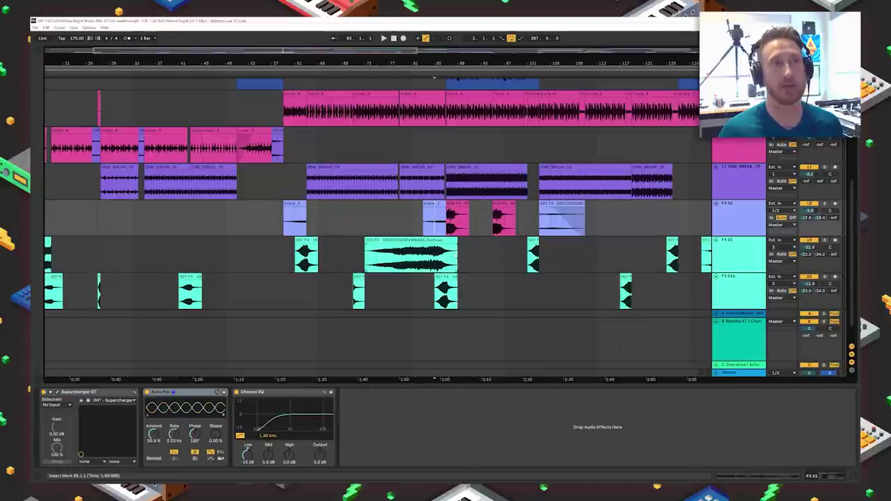
scroll(457, 254, up, 8)
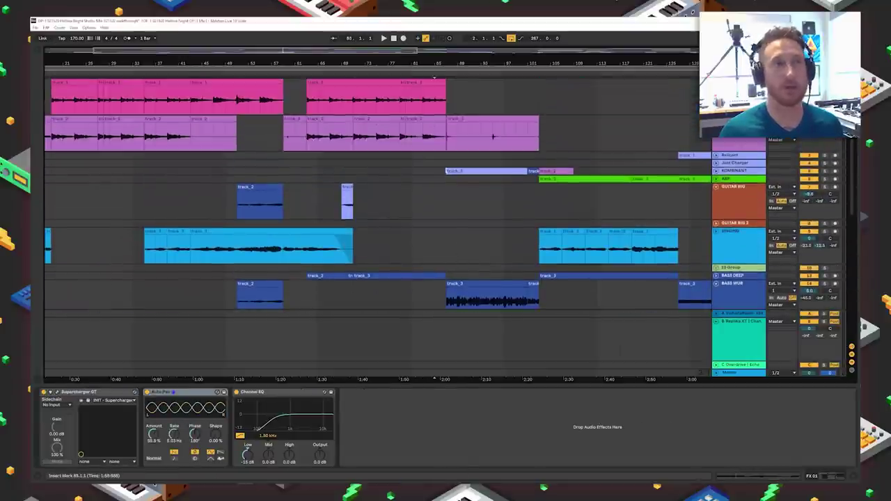
scroll(487, 209, down, 3)
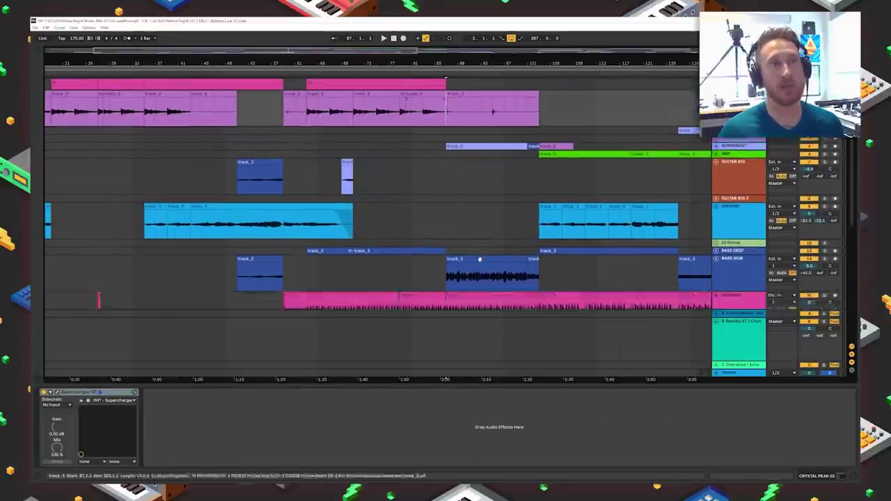
Step: Select the Bass Wub track_3 clip from bar 101 and briefly play from bar 87
click(525, 247)
key(shift+Right)
key(shift+Right)
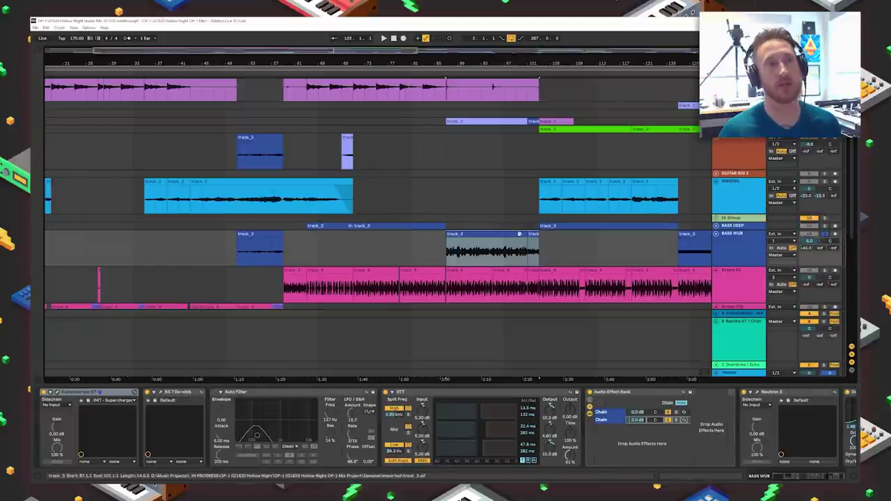
click(535, 234)
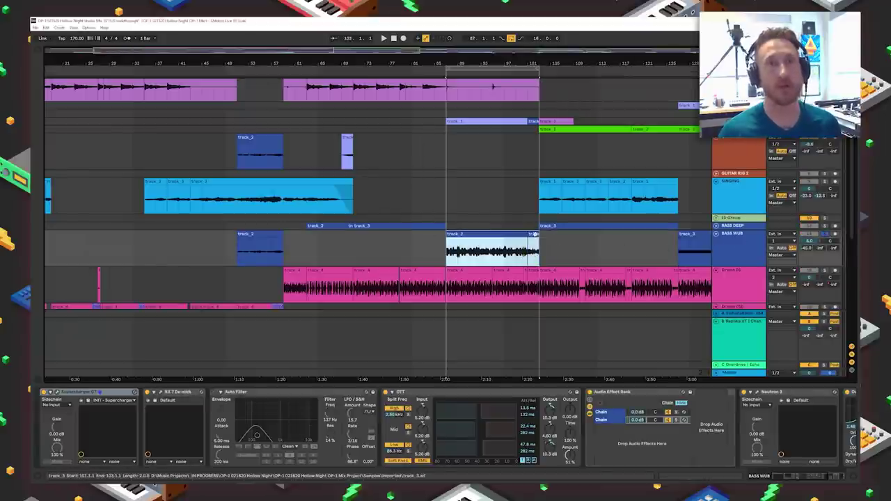
key(space)
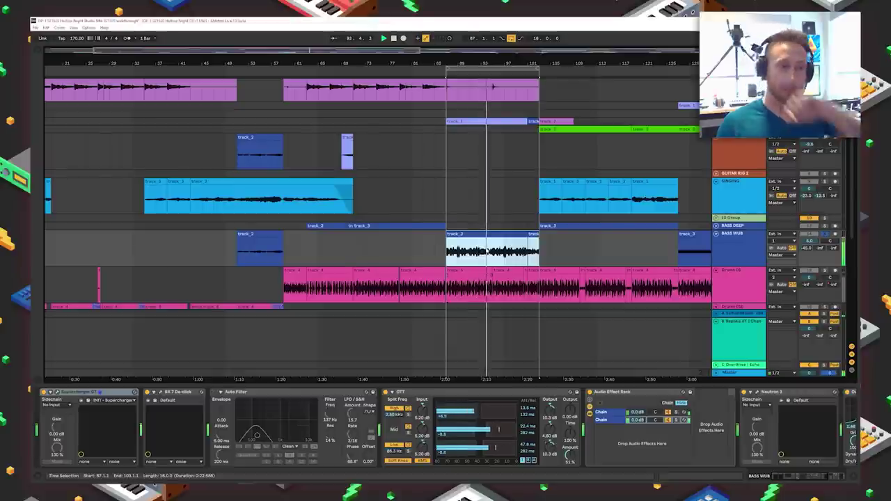
key(space)
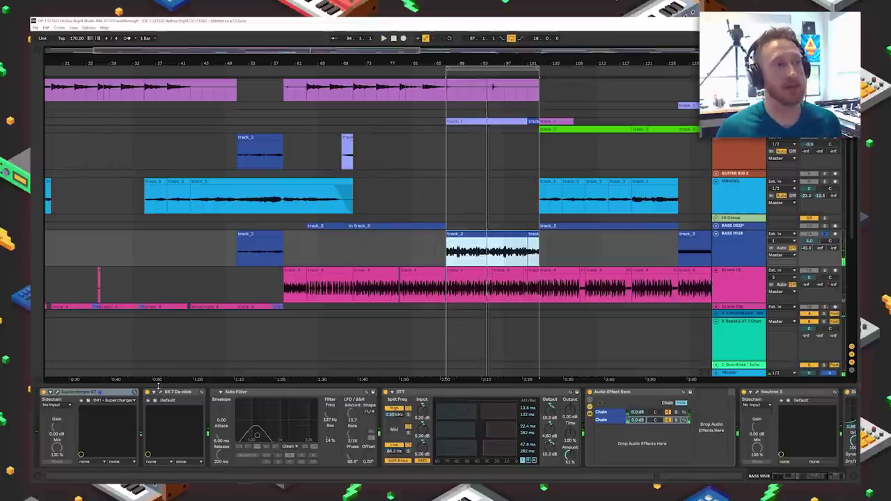
Step: Select Supercharger GT, open and close RX 7 De-click, then select the OTT device
click(147, 394)
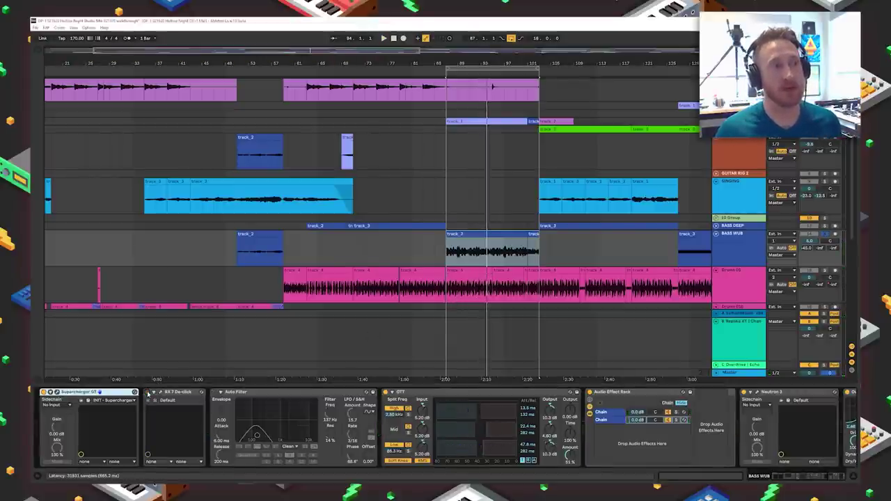
click(158, 395)
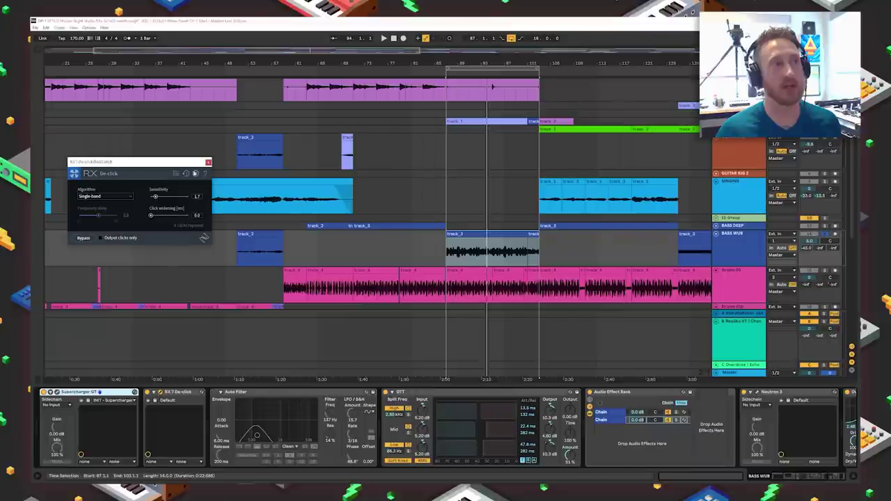
click(207, 164)
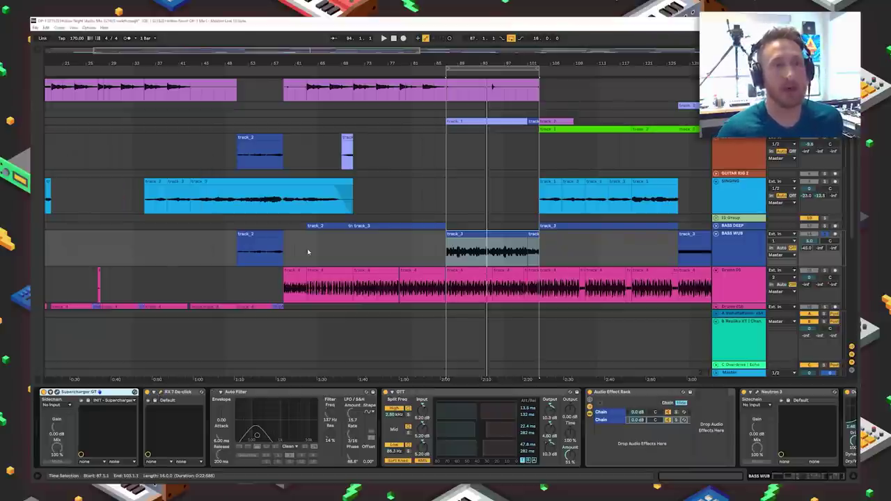
click(420, 393)
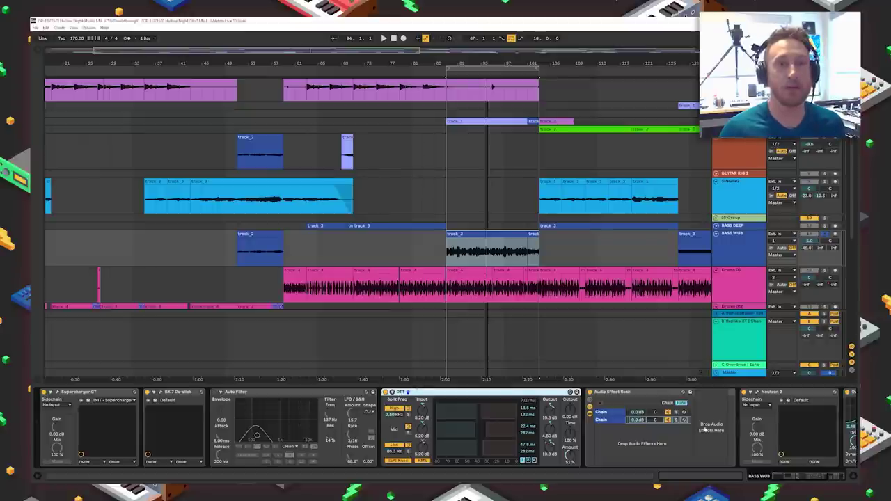
Step: View the rack's first chain and its Delay, then the second chain with Overdrive selected
click(611, 418)
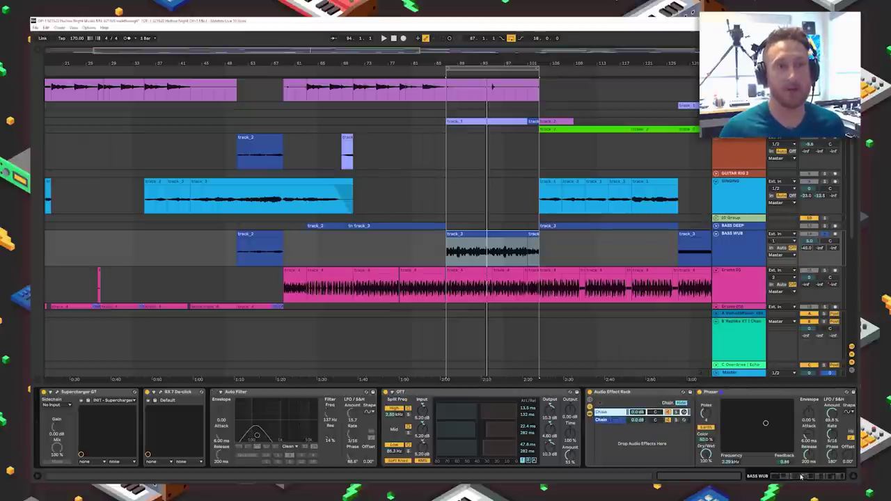
scroll(697, 445, right, 5)
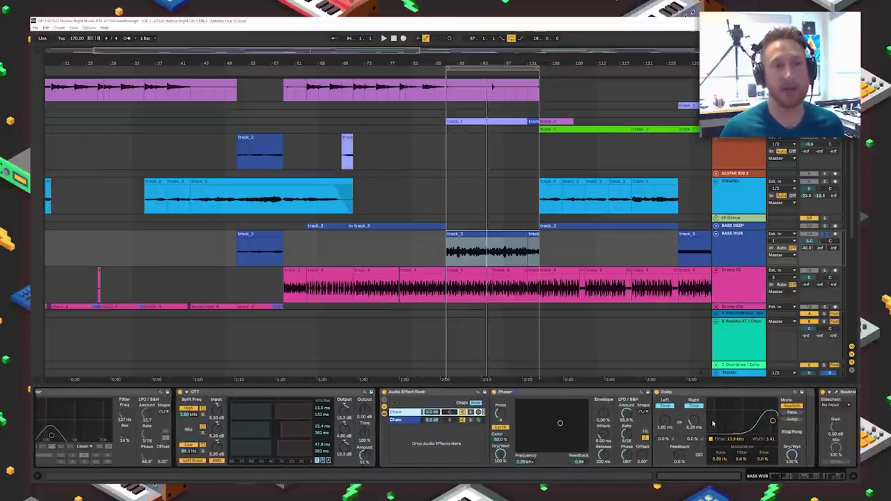
click(771, 422)
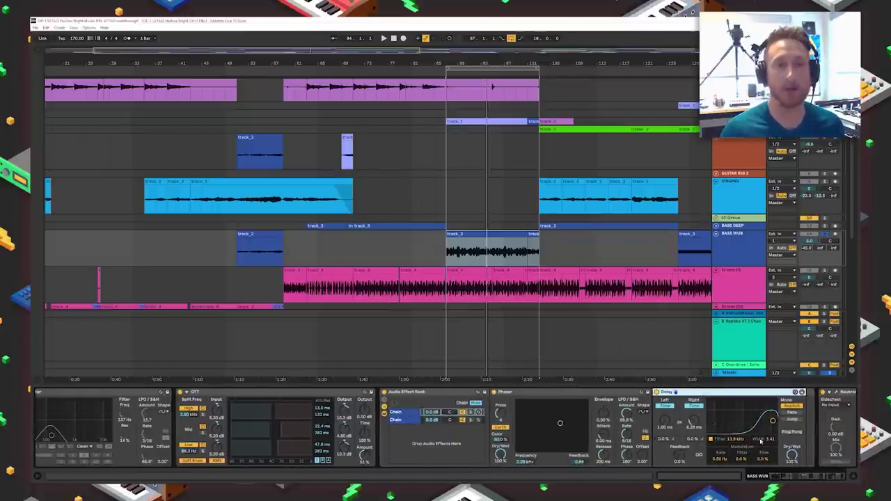
click(409, 421)
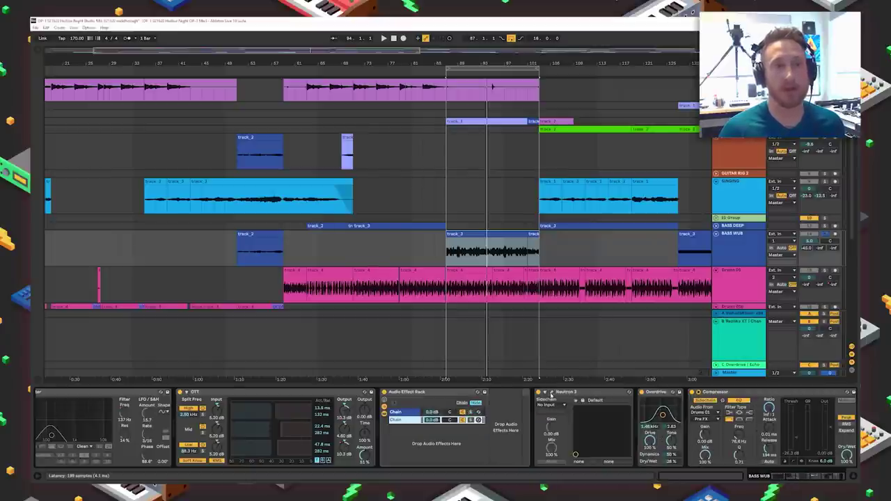
click(658, 393)
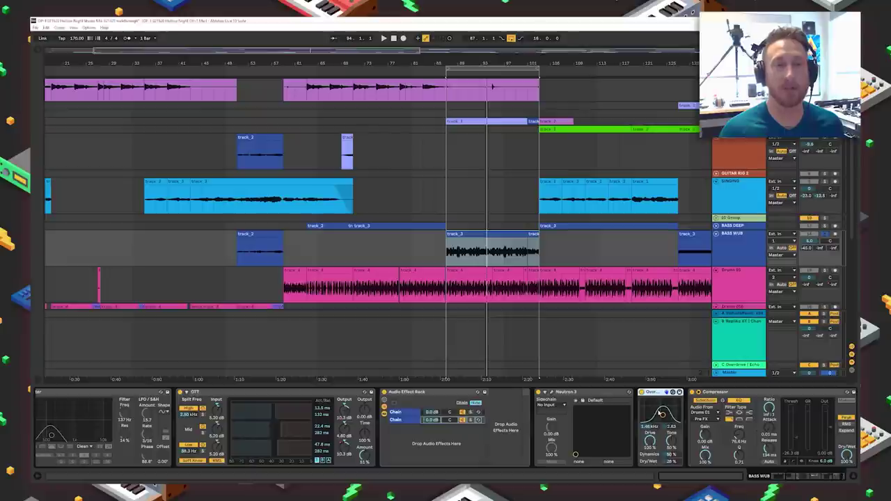
drag(815, 479, 830, 477)
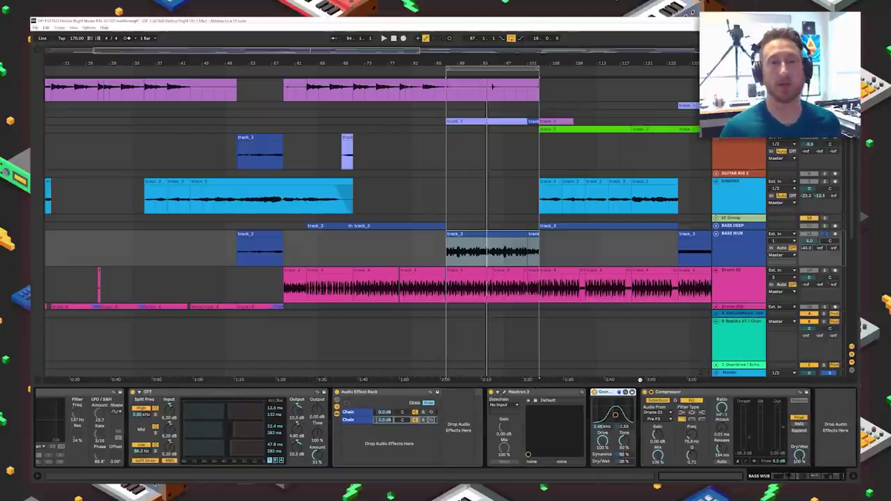
Step: Select the Bass Wub track_3 clip and scroll up the arrangement
click(463, 235)
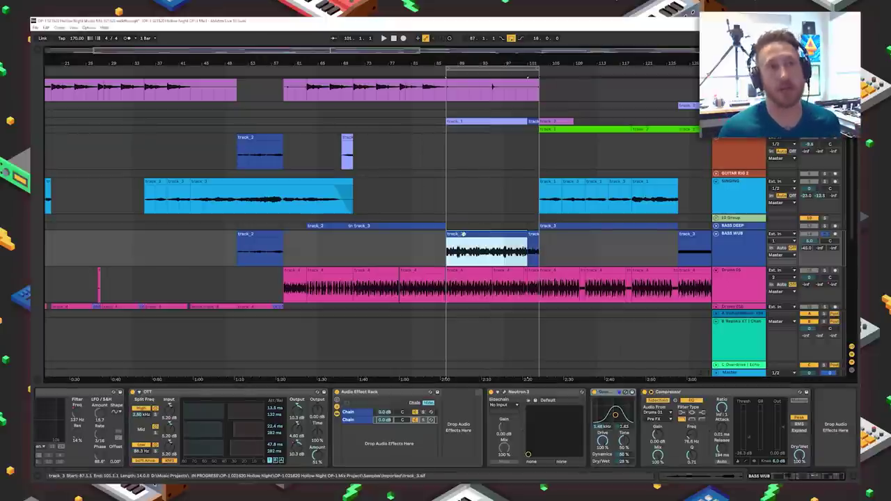
scroll(543, 122, up, 3)
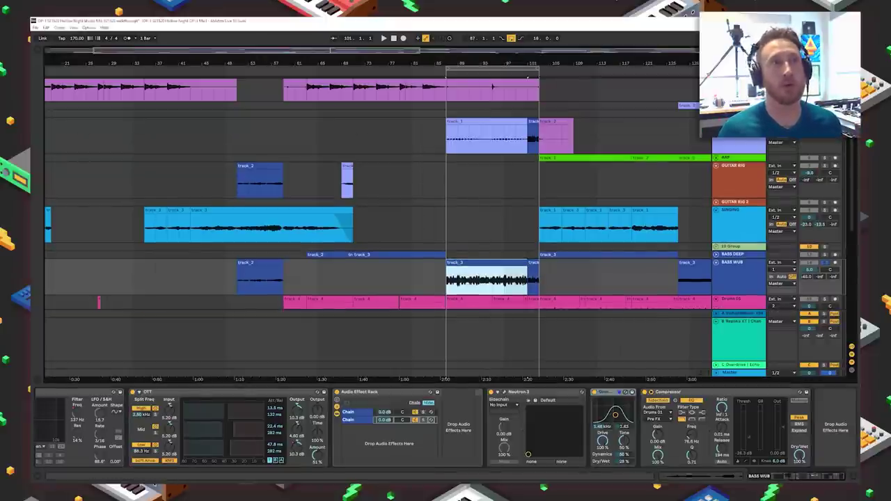
scroll(544, 186, up, 2)
scroll(544, 184, up, 2)
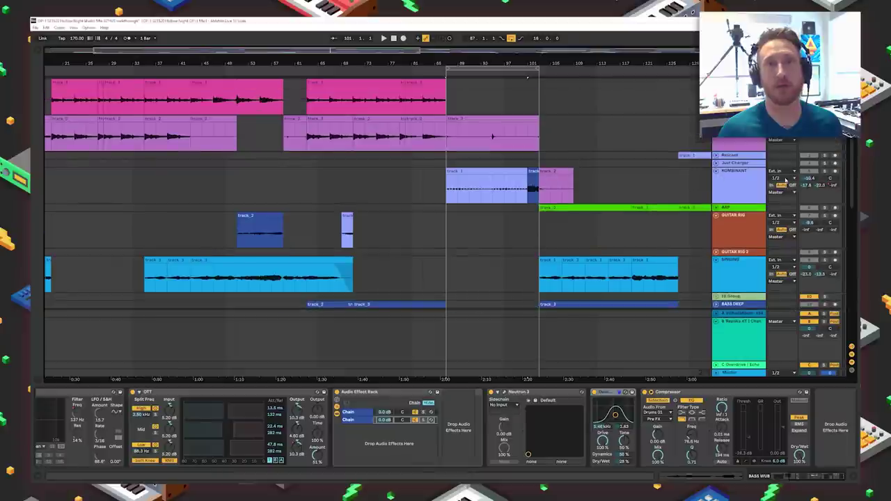
Step: Select the KOMBINANT track and its track_1 clip spanning bars 87 to 101
click(641, 187)
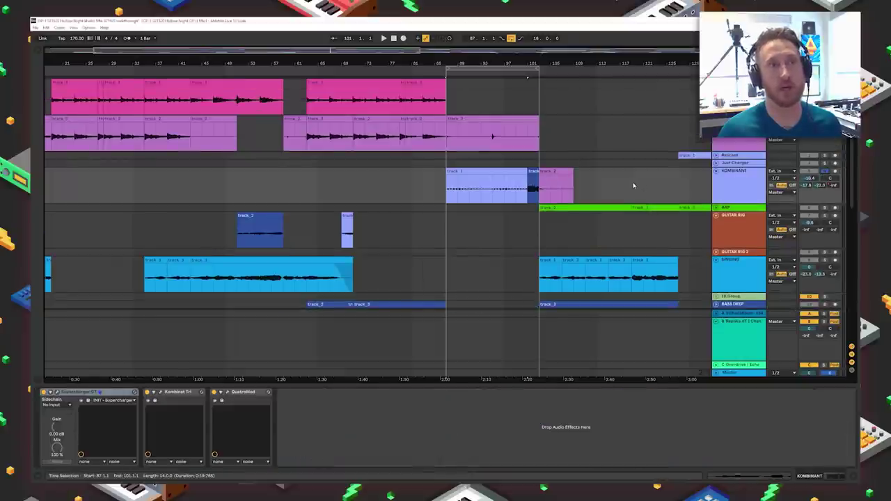
click(461, 171)
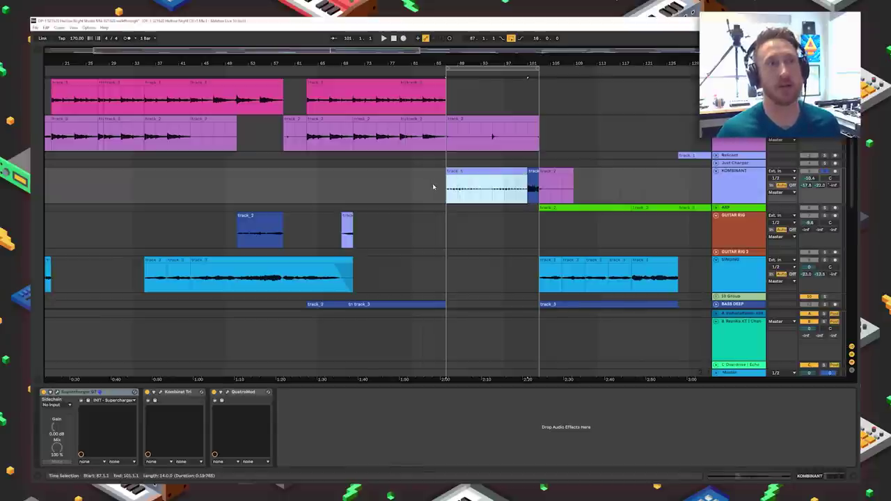
click(433, 185)
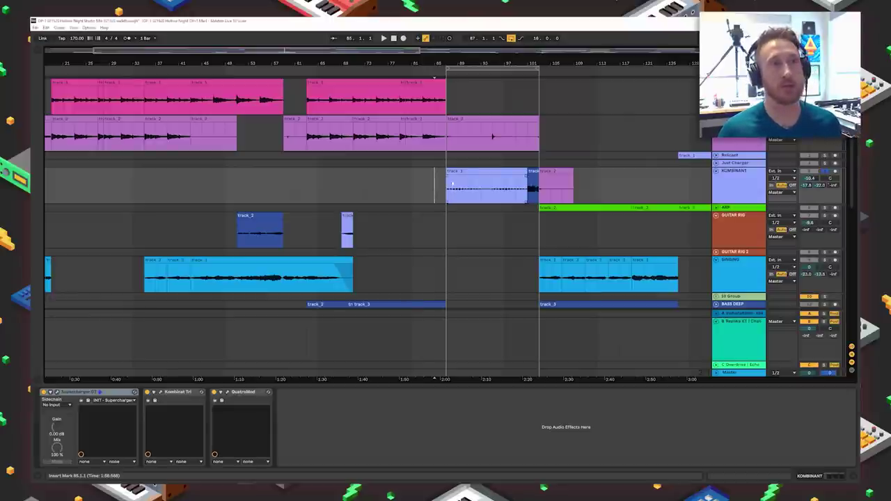
click(512, 184)
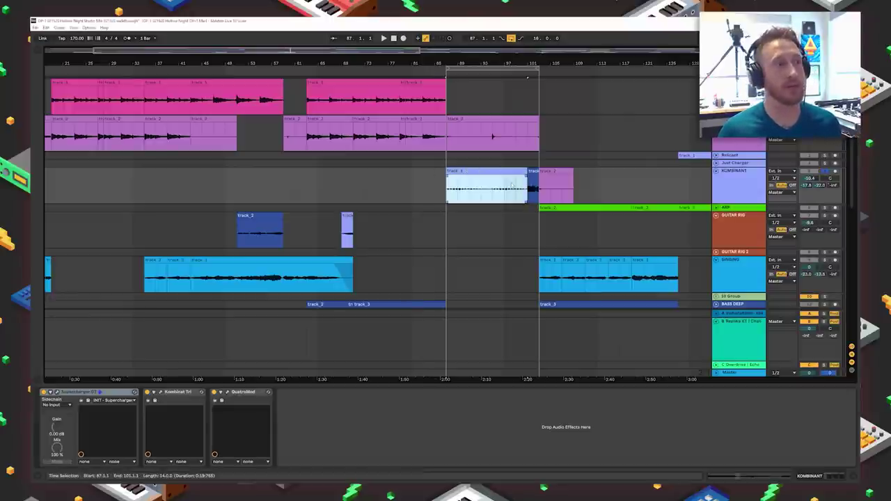
Step: Play from bar 87 while opening Kombinat Tri and QuatroMod, then close both plug-in windows
click(161, 393)
key(space)
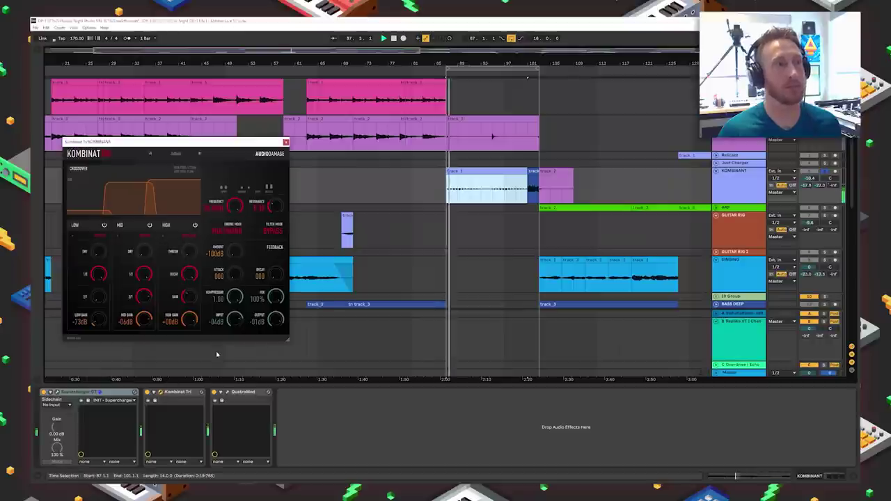
click(243, 392)
drag(250, 204, 377, 236)
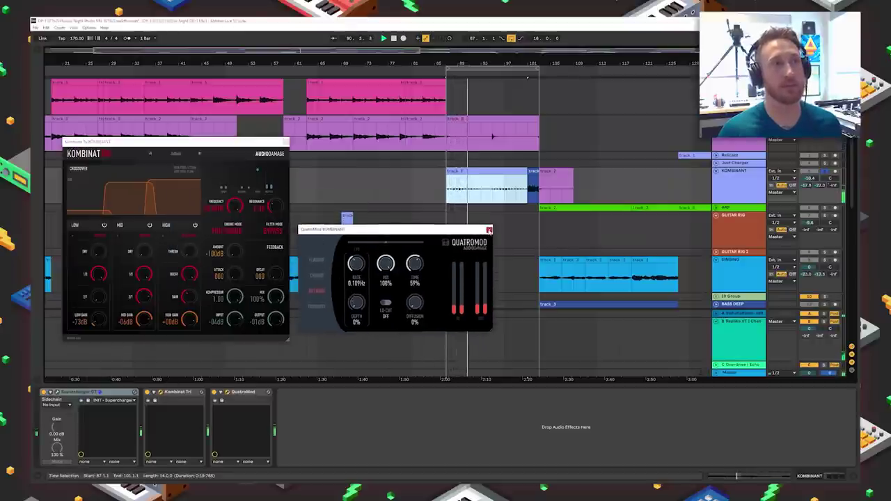
click(489, 230)
click(285, 142)
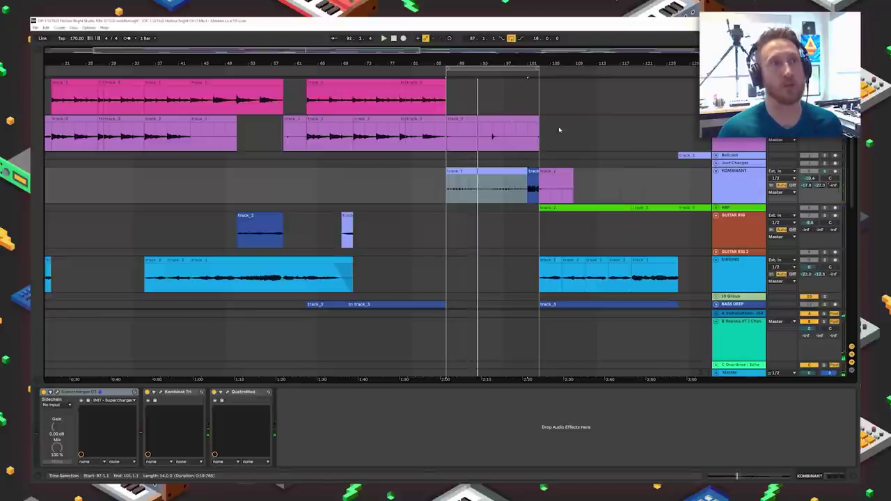
Step: Select Crystal Peak 02 at bar 87, restart playback and jump to bar 95
click(447, 142)
key(space)
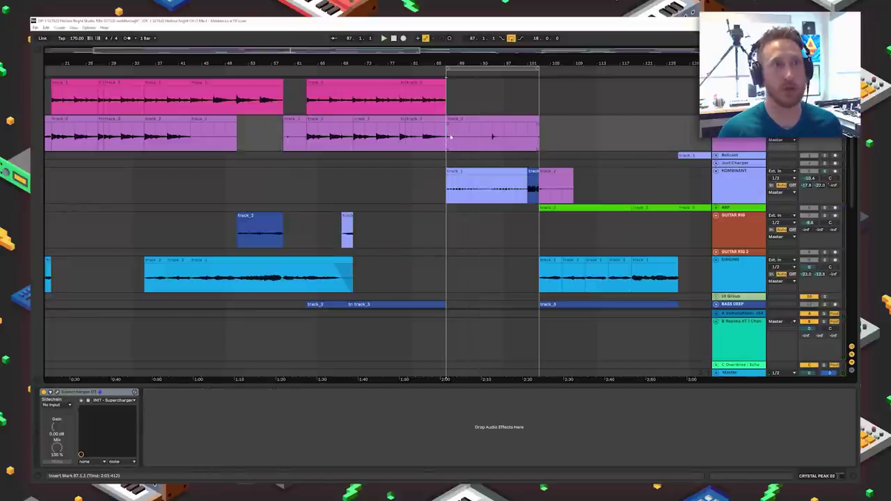
key(space)
click(494, 142)
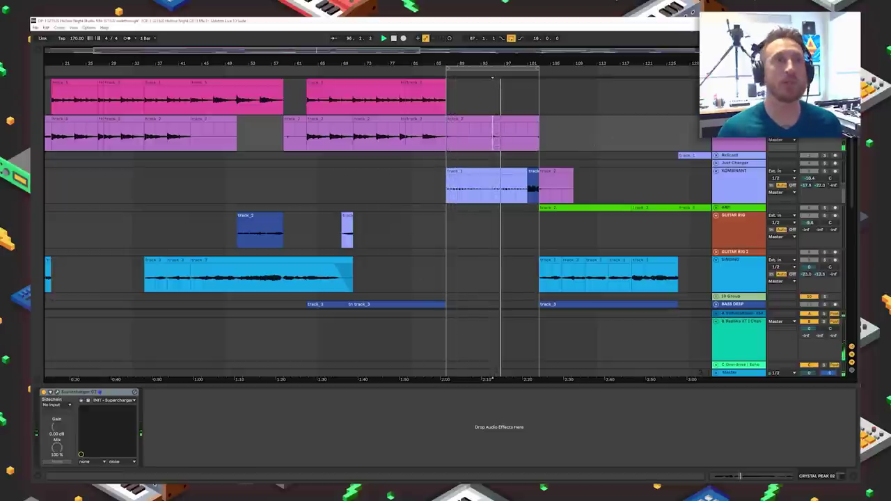
Step: Move the insert mark back to bar 85 and clear the time selection
click(434, 137)
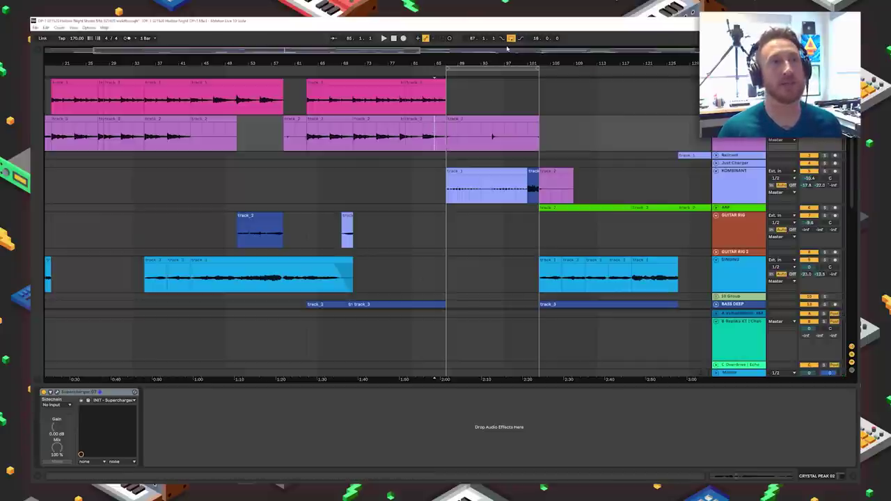
click(444, 102)
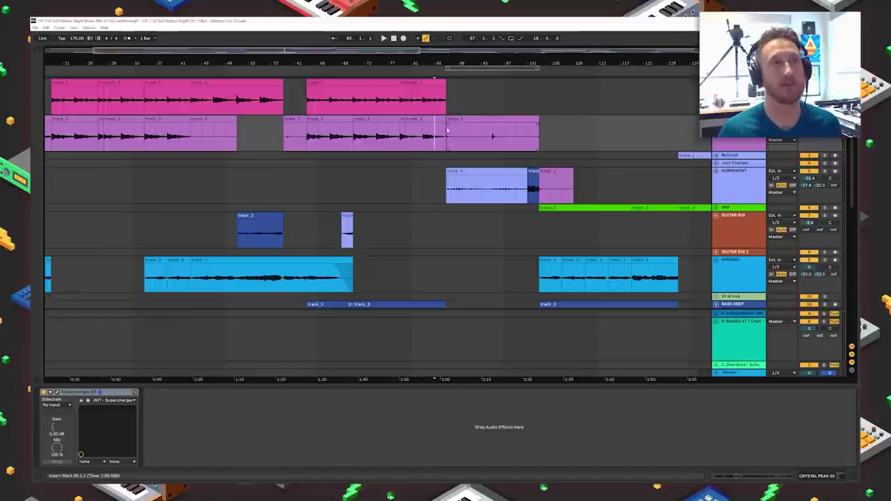
scroll(483, 140, down, 4)
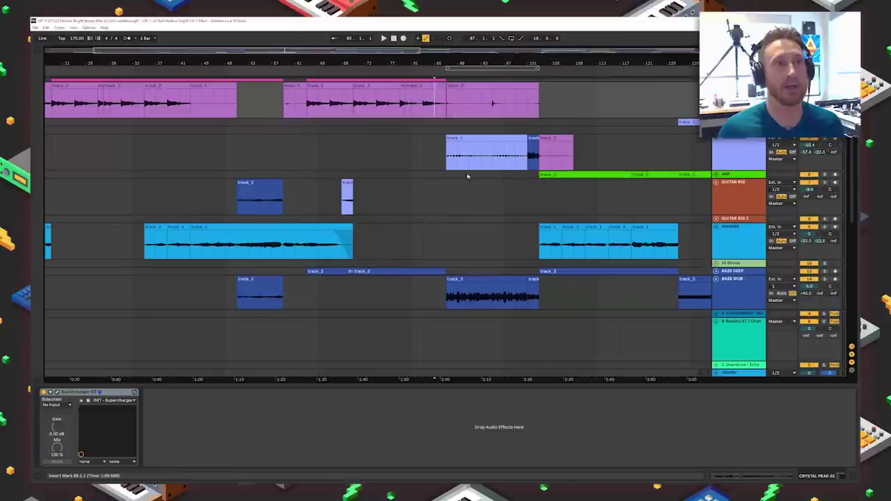
Step: Select bars 87–103 on Singing, then play the arrangement from bar 95 on Guitar Rig
drag(458, 201, 538, 202)
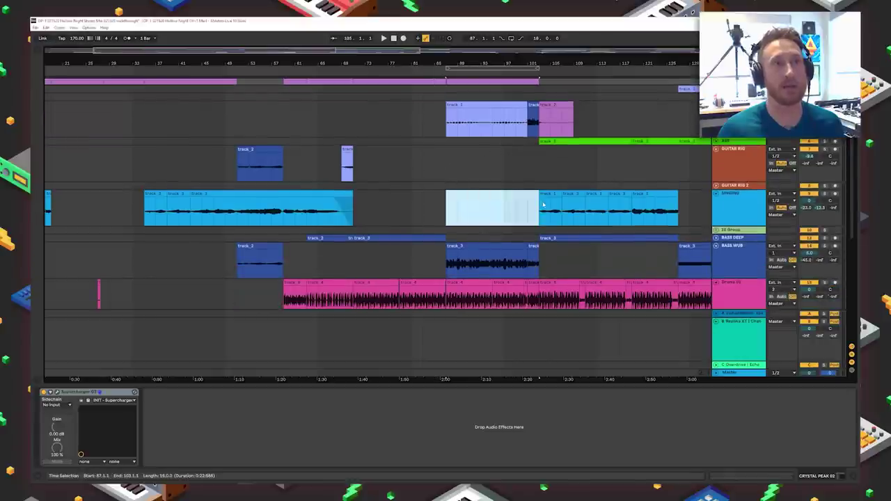
click(492, 161)
key(space)
scroll(496, 195, down, 10)
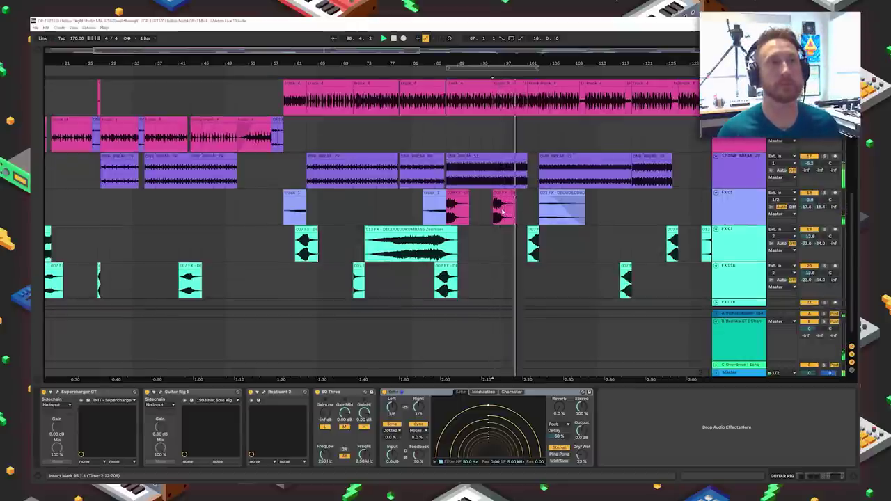
Step: Show the SINGING track's effect chain in Detail View during playback
scroll(498, 201, up, 5)
scroll(499, 202, up, 6)
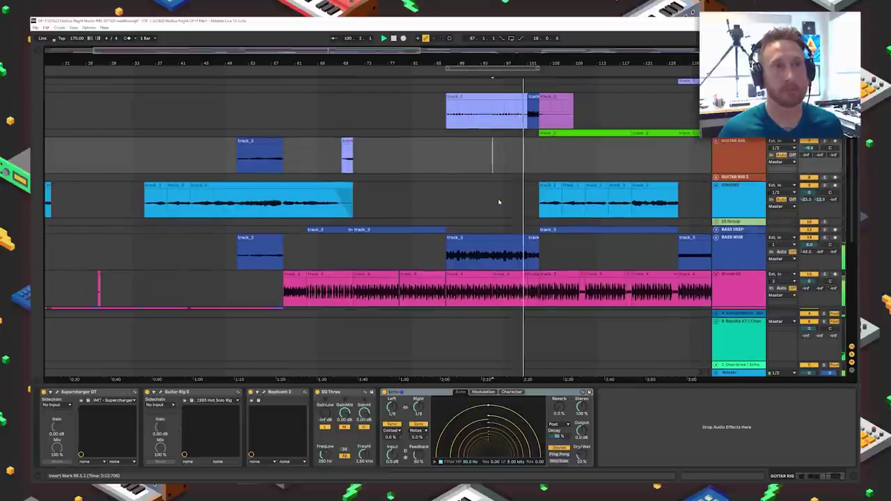
scroll(498, 202, up, 2)
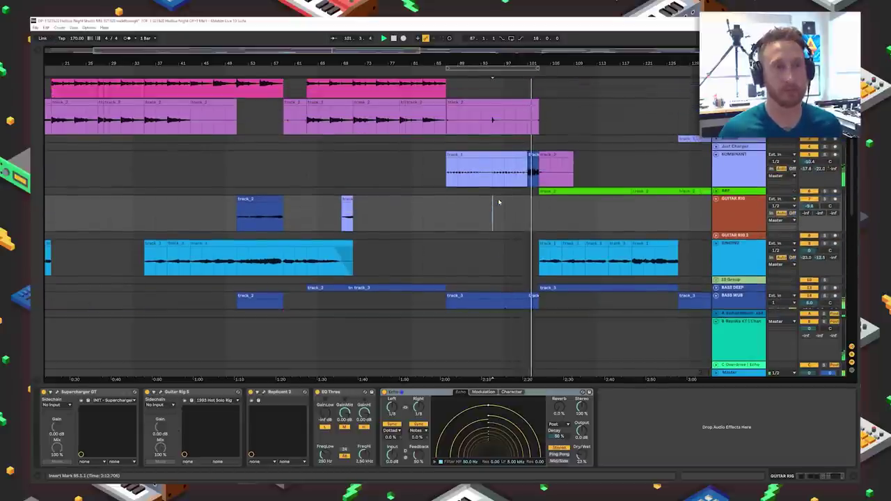
scroll(498, 202, down, 3)
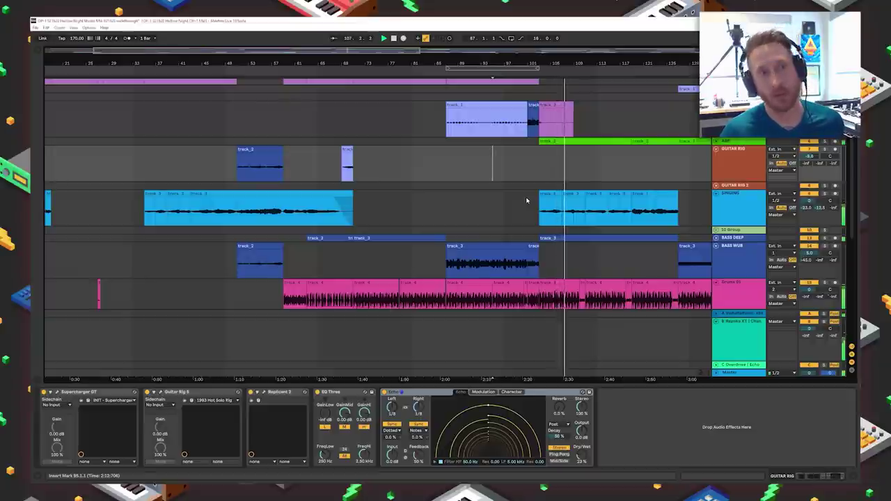
click(527, 201)
scroll(527, 200, down, 3)
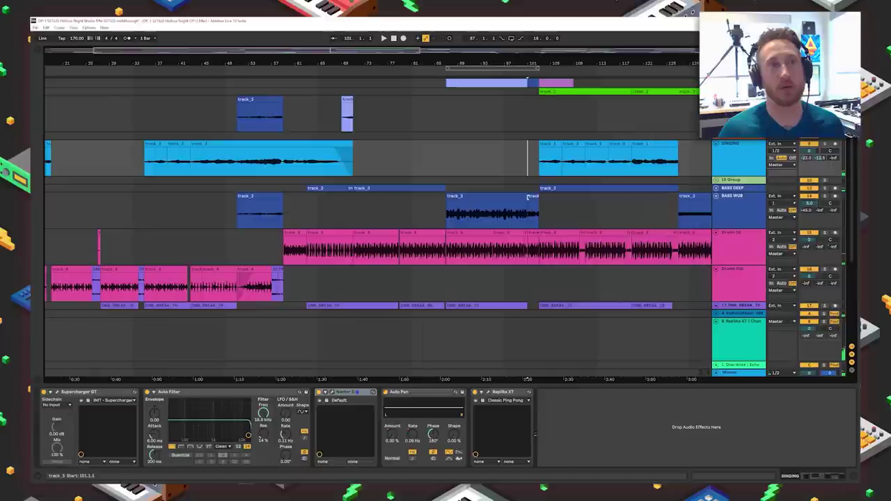
click(530, 202)
key(space)
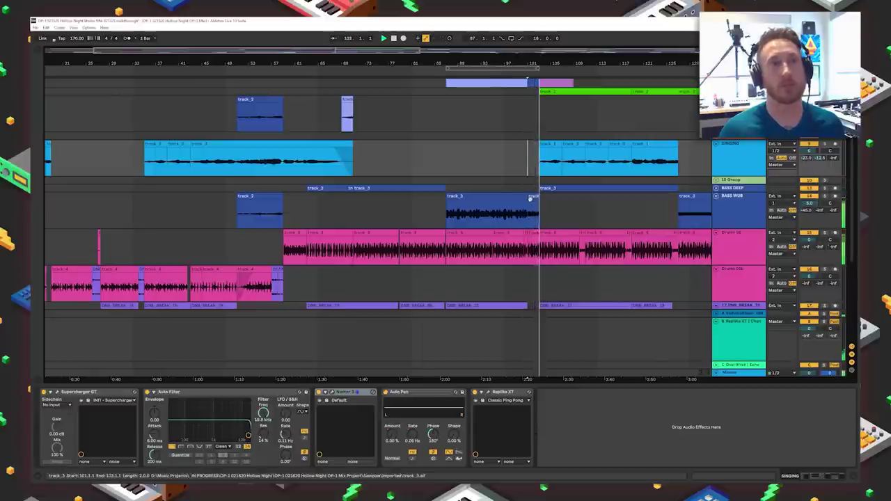
key(space)
click(531, 197)
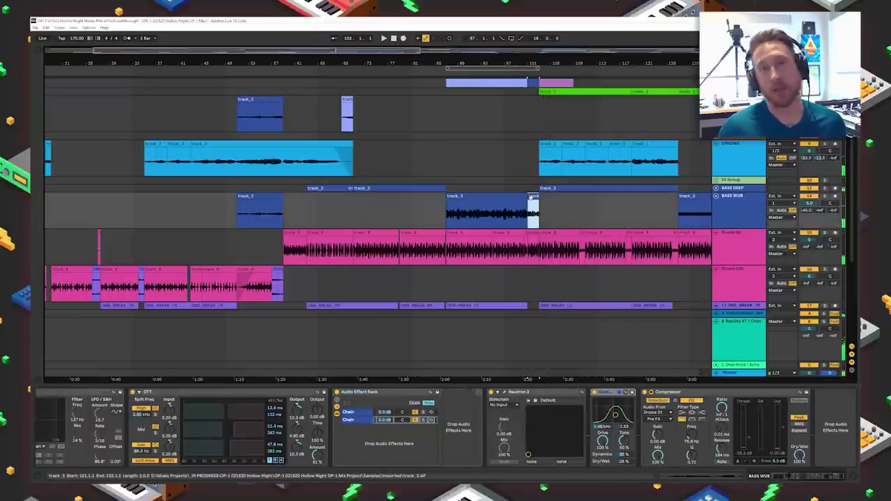
scroll(531, 197, up, 5)
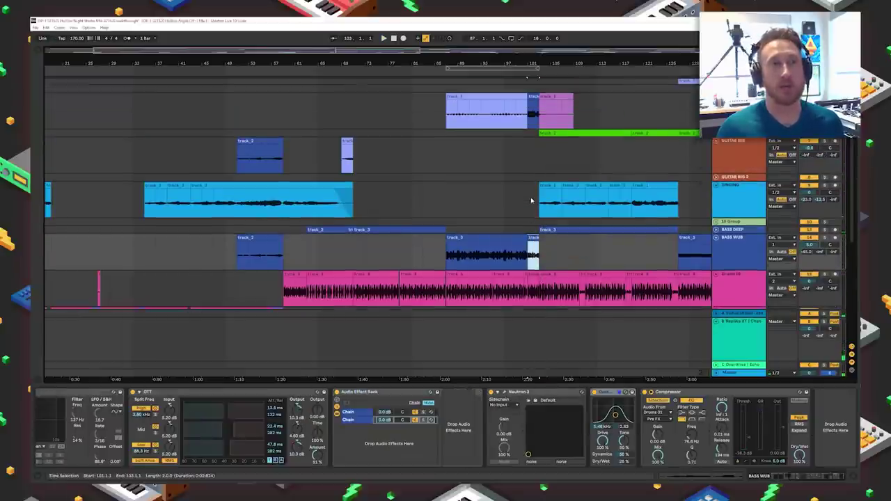
click(531, 197)
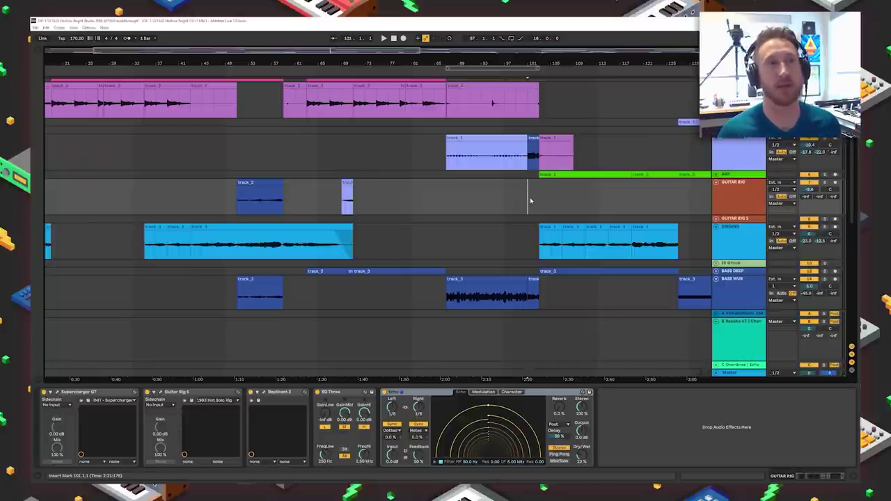
scroll(529, 197, down, 4)
click(527, 180)
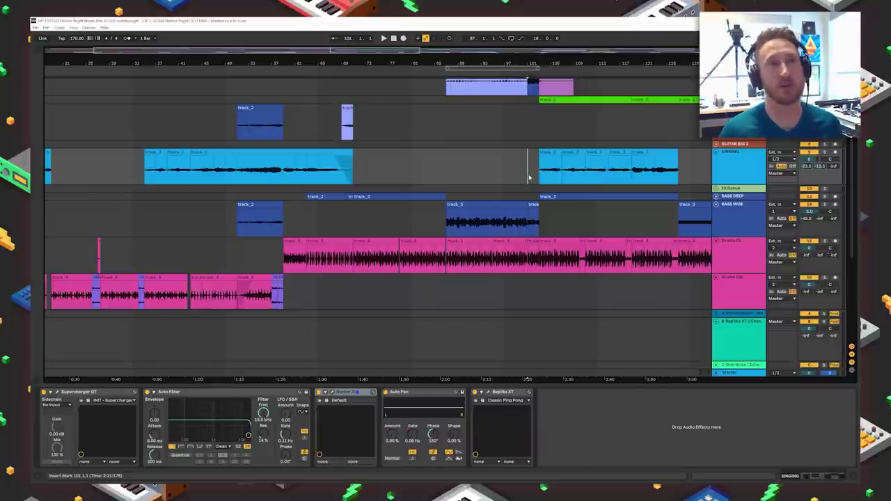
scroll(528, 179, down, 7)
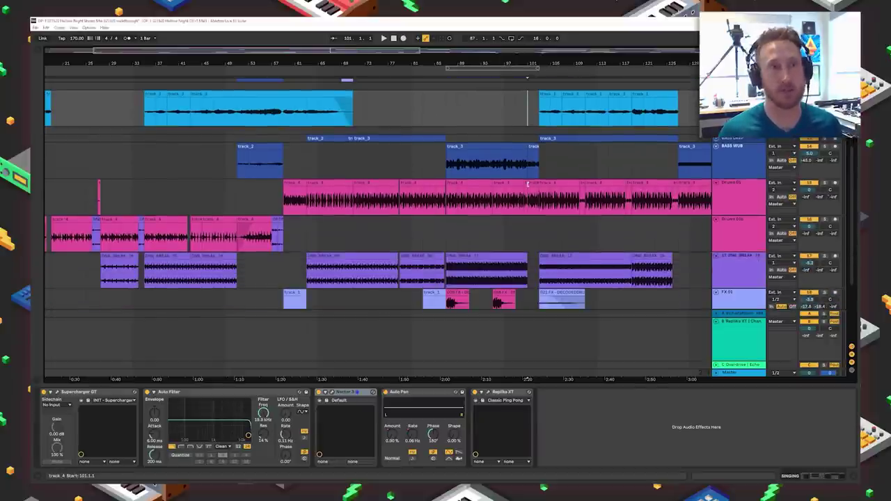
Step: Check the Drums 01b and FX 01 devices, then display the GUITAR RIG track's effect chain
click(530, 182)
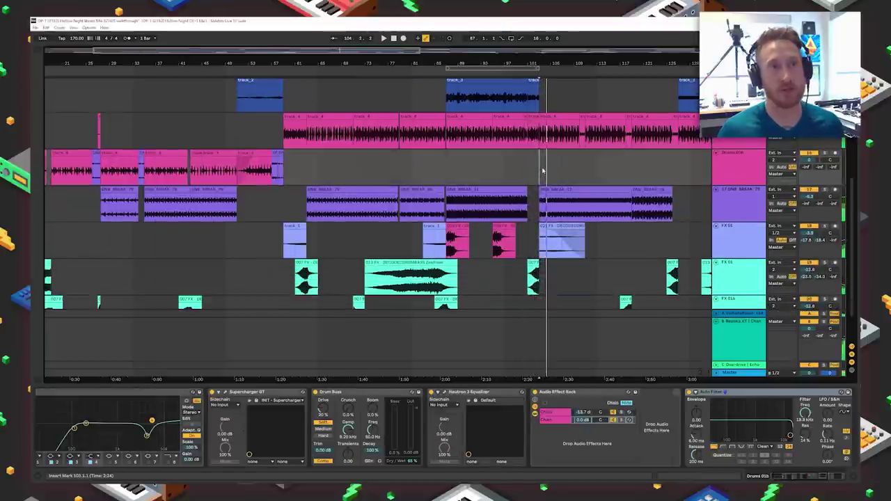
click(562, 233)
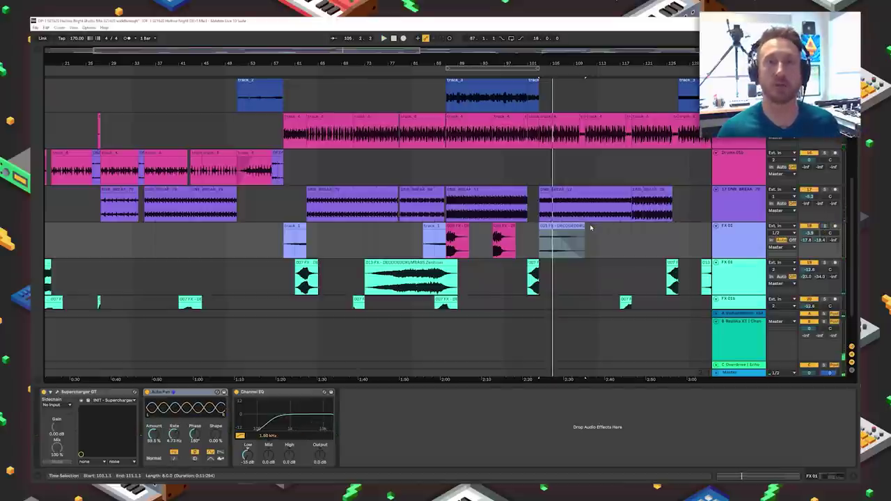
scroll(572, 236, up, 6)
click(538, 179)
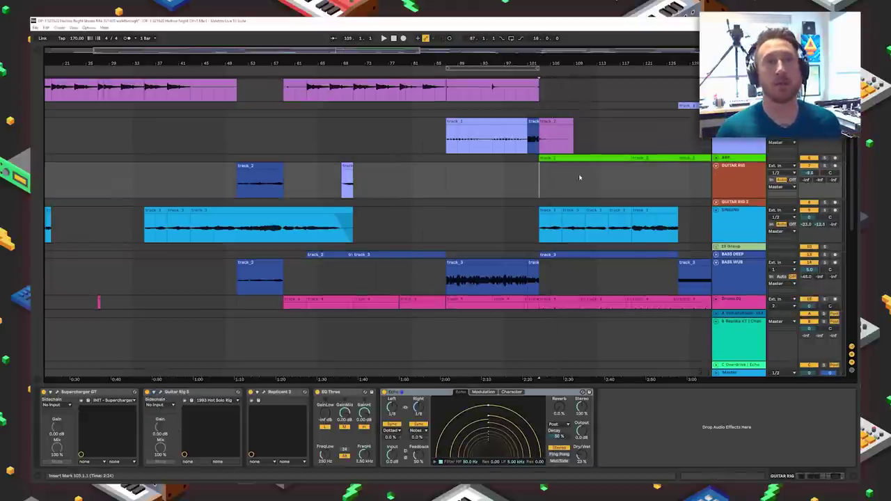
Step: Start playing the arrangement from around bar 101
scroll(605, 233, down, 2)
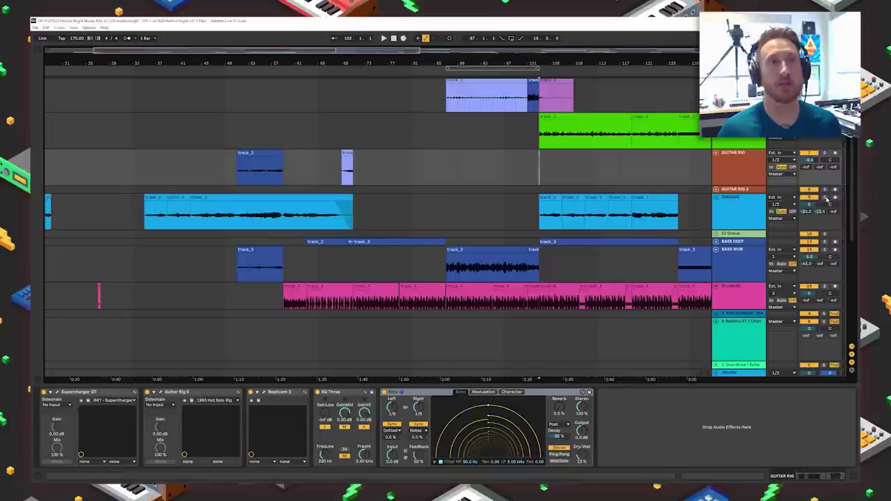
scroll(599, 237, up, 3)
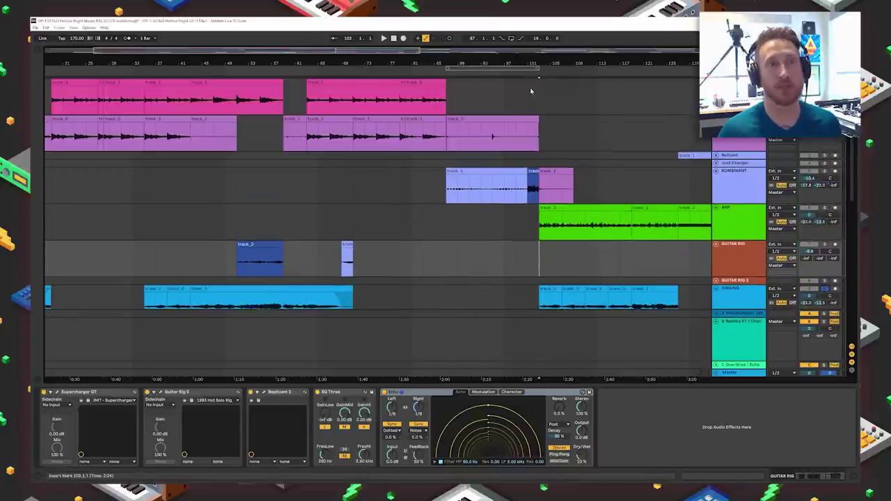
scroll(582, 213, down, 2)
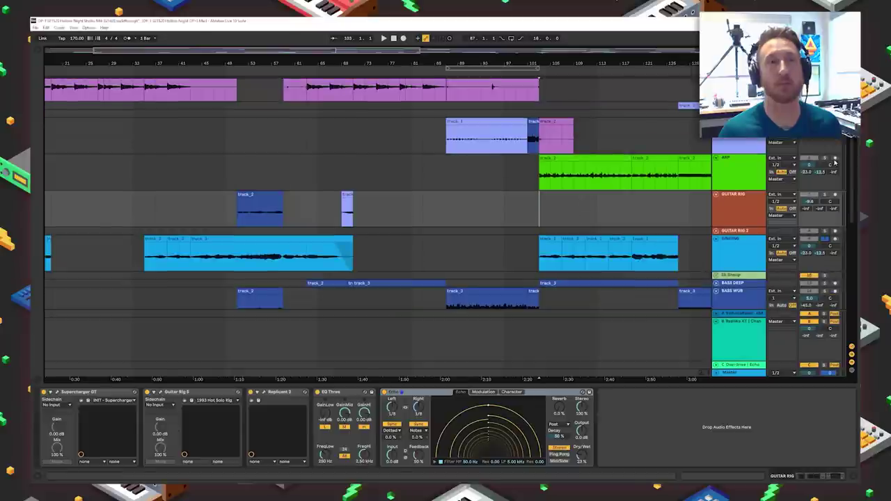
key(space)
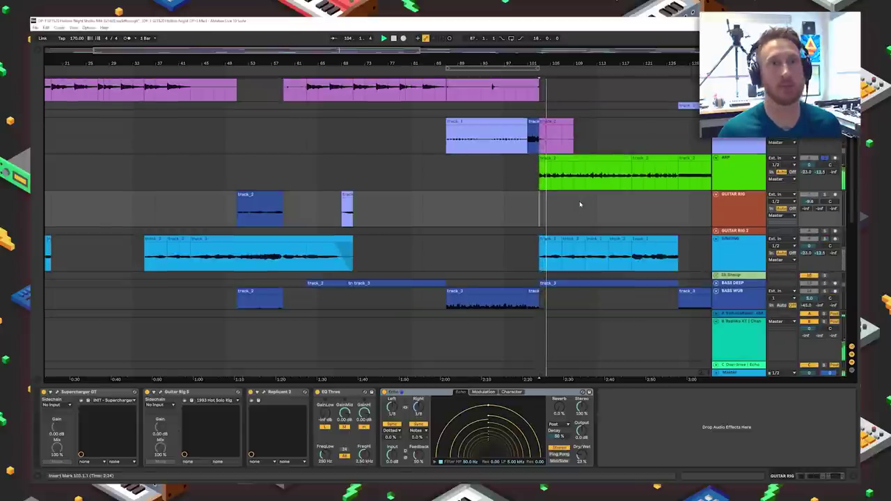
Step: View the ARP track's Replicant 2 plugin window, set the insert marker at bar 103, and close it
click(738, 167)
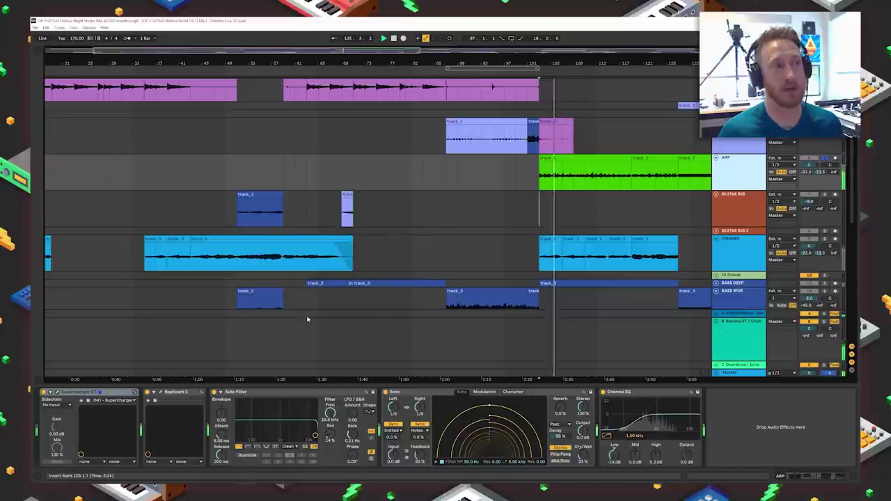
click(154, 400)
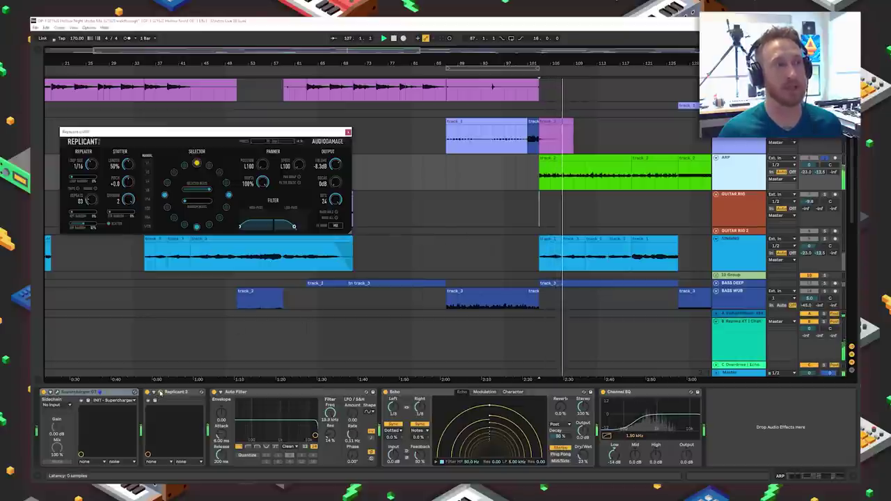
click(61, 428)
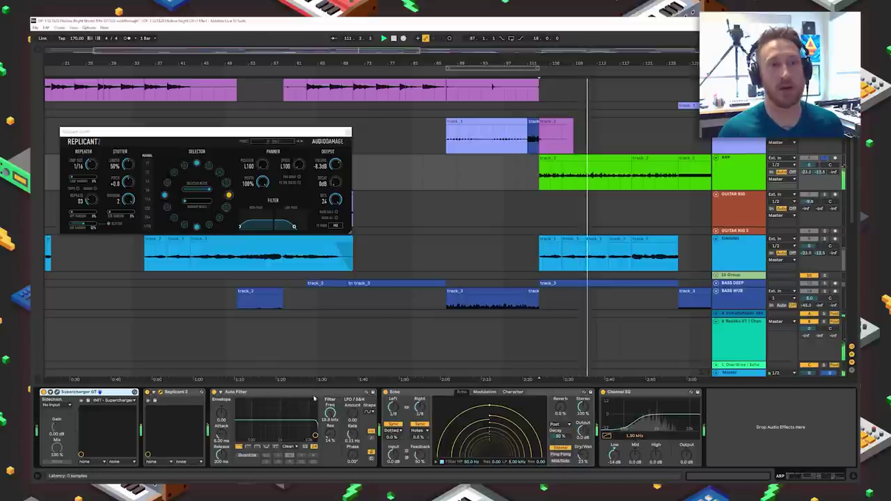
click(548, 165)
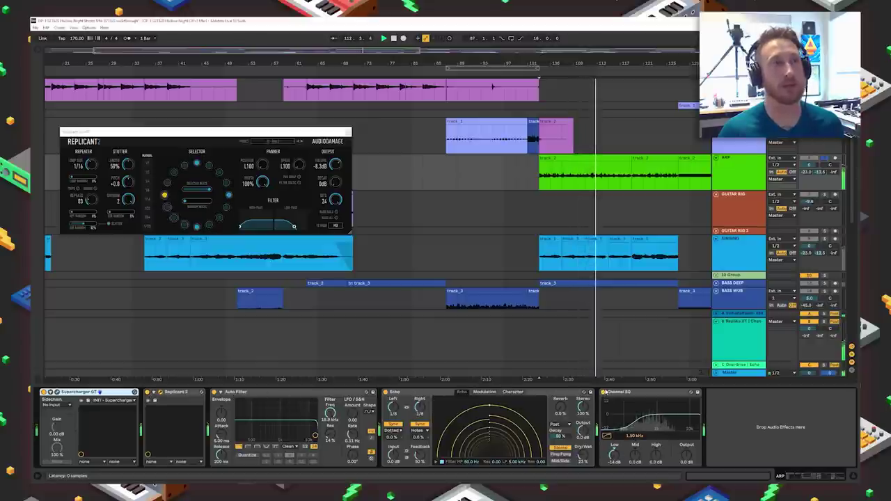
click(349, 131)
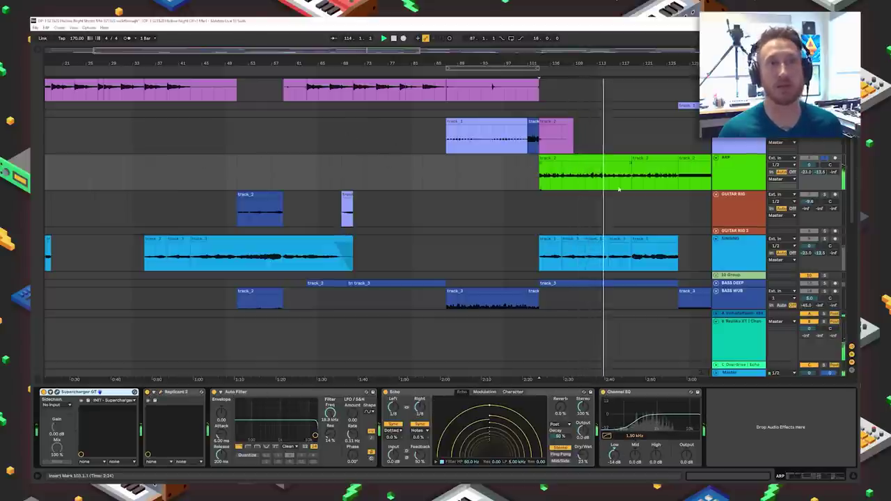
Step: Compare the return tracks' chains, settle on B Replika XT, and restart playback
scroll(673, 194, down, 2)
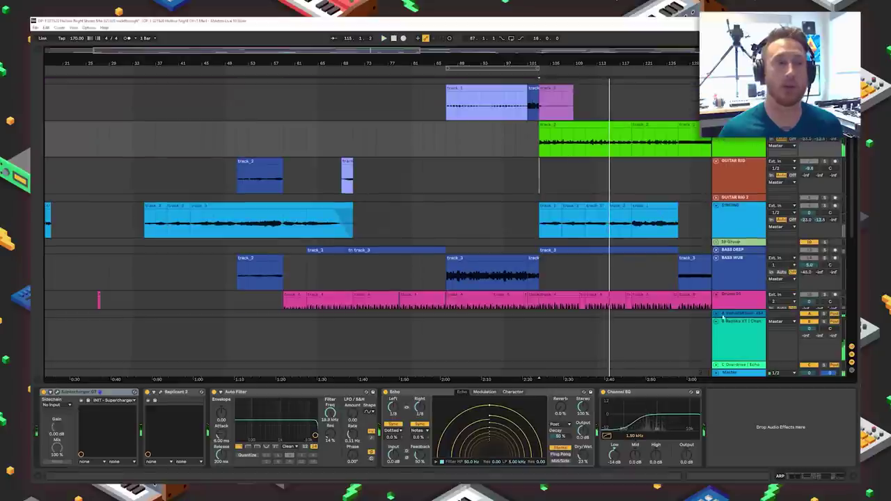
click(733, 332)
click(741, 366)
click(739, 324)
click(737, 314)
click(739, 327)
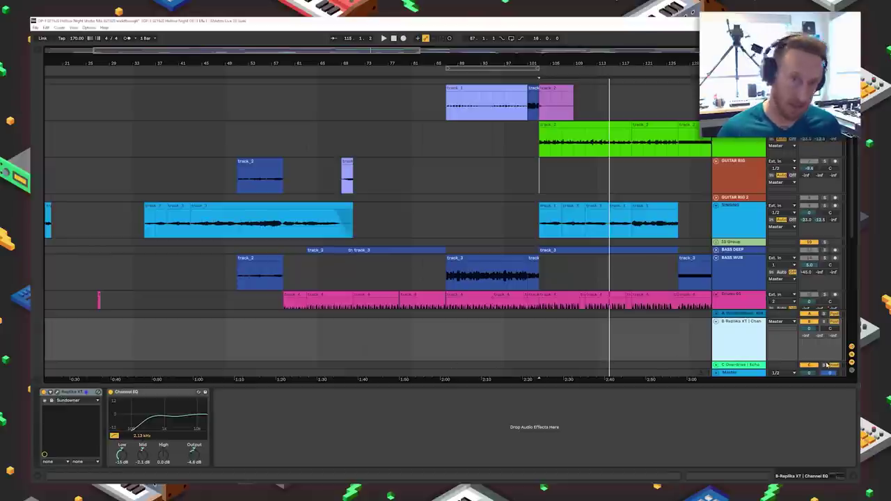
key(space)
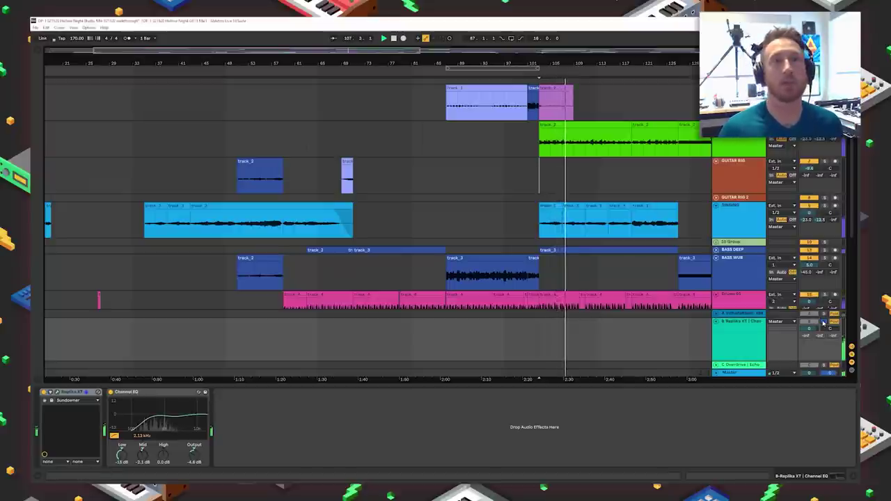
scroll(669, 236, down, 1)
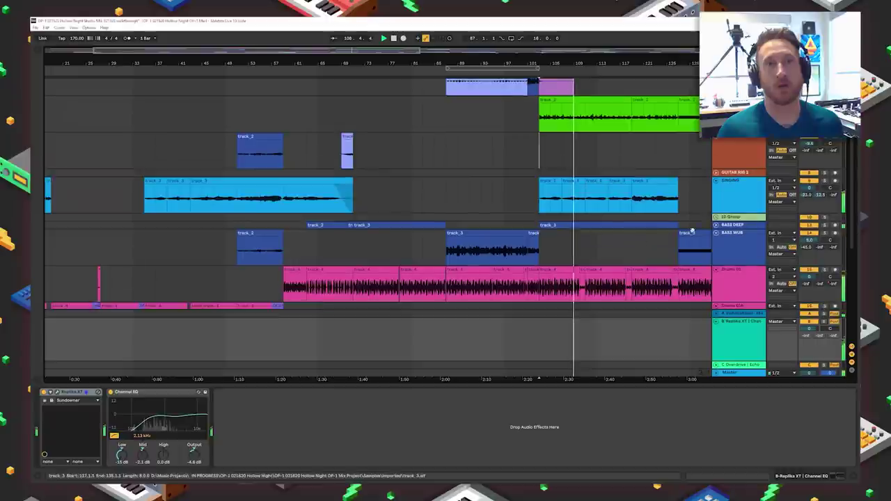
Step: Unfold BASS DEEP, show its effect chain, and select bars 103 to 127
click(716, 225)
click(792, 236)
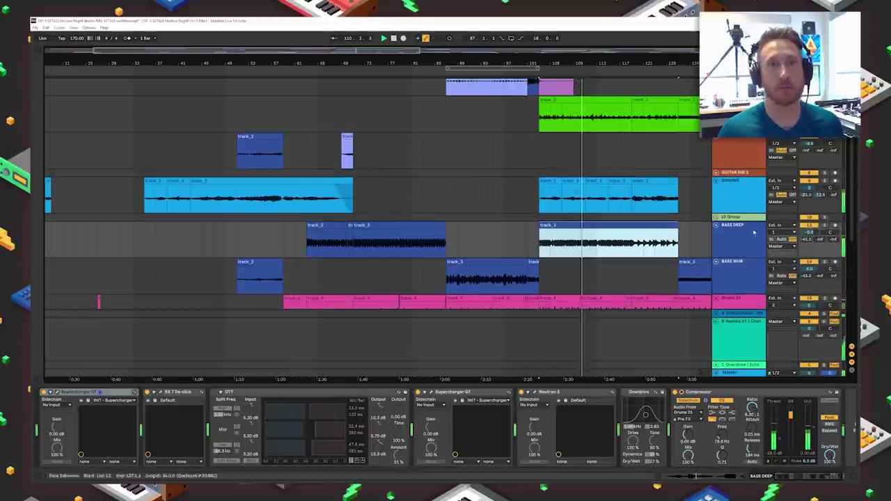
click(532, 237)
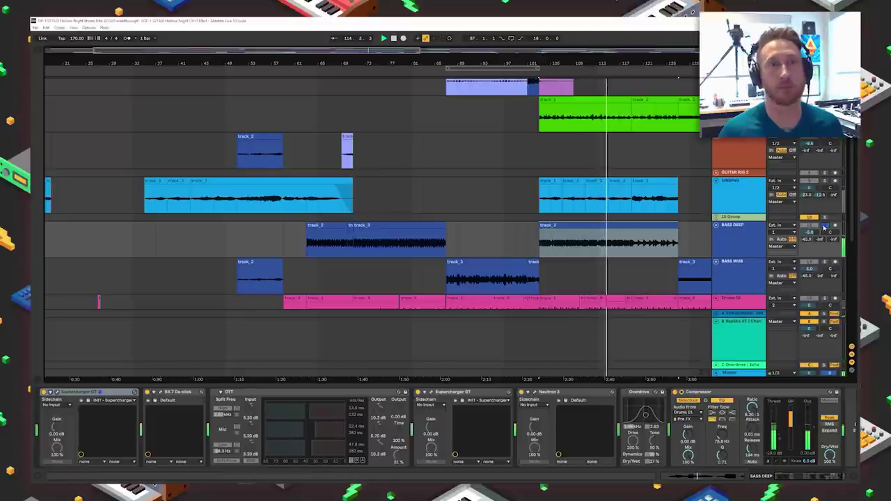
click(570, 249)
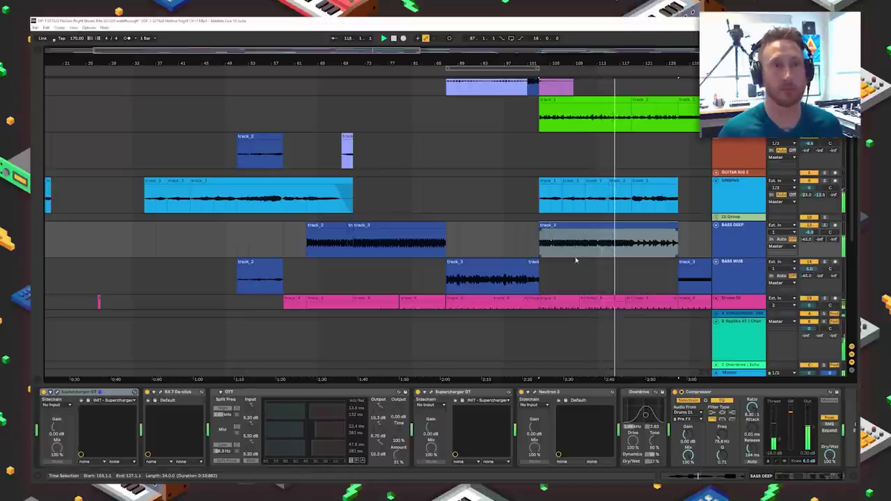
Step: Preview the lower drum and FX tracks and place the insert marker at bar 127
scroll(575, 258, down, 6)
scroll(577, 261, down, 2)
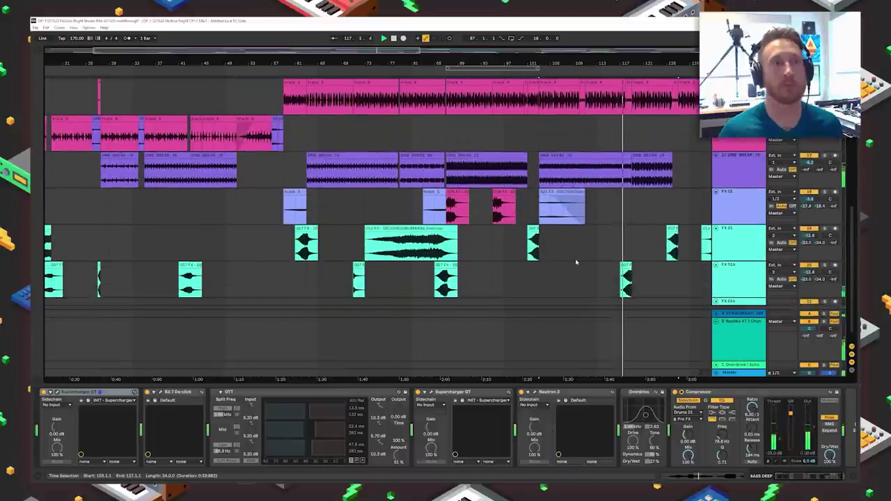
scroll(576, 262, up, 6)
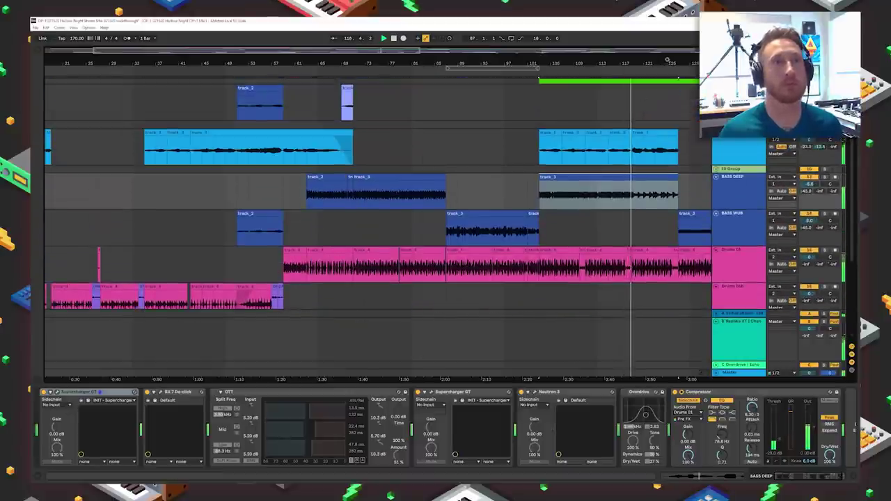
scroll(578, 262, up, 3)
scroll(530, 143, up, 6)
scroll(529, 143, up, 1)
scroll(532, 142, down, 4)
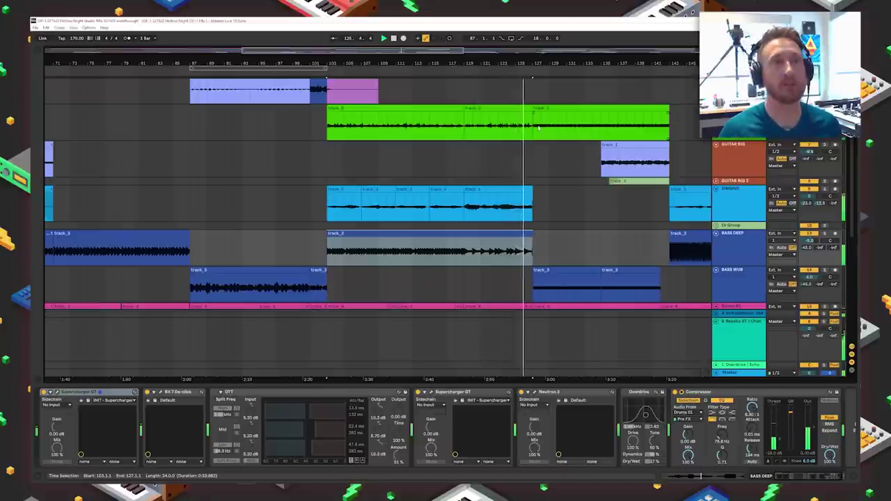
click(534, 154)
Step: Stop playback and return to the upper tracks of the arrangement
scroll(533, 167, down, 3)
scroll(532, 183, up, 4)
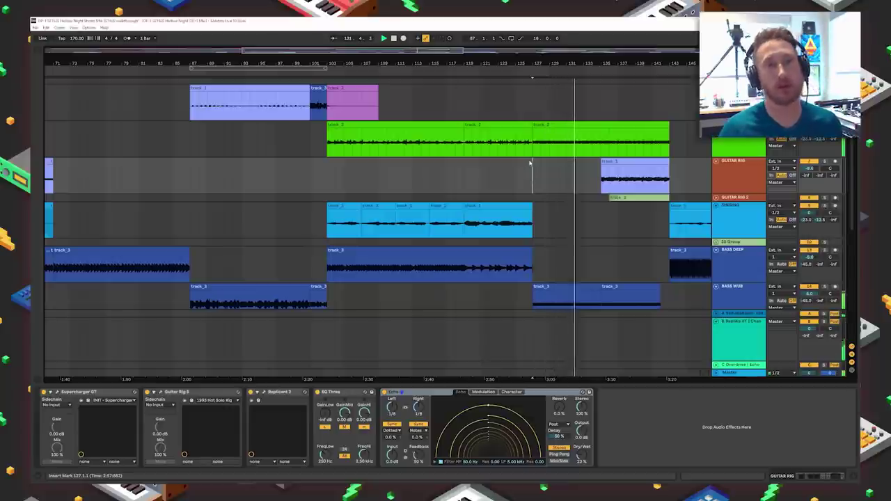
scroll(532, 164, down, 10)
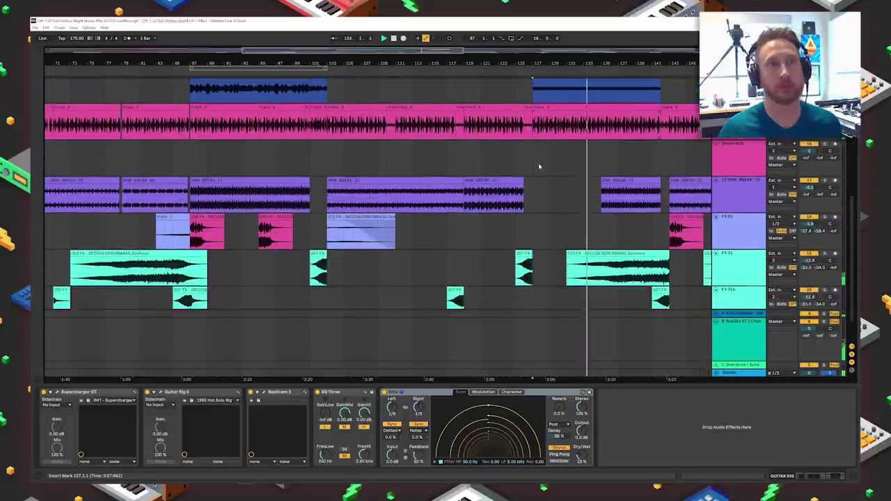
scroll(538, 163, down, 3)
scroll(538, 163, up, 10)
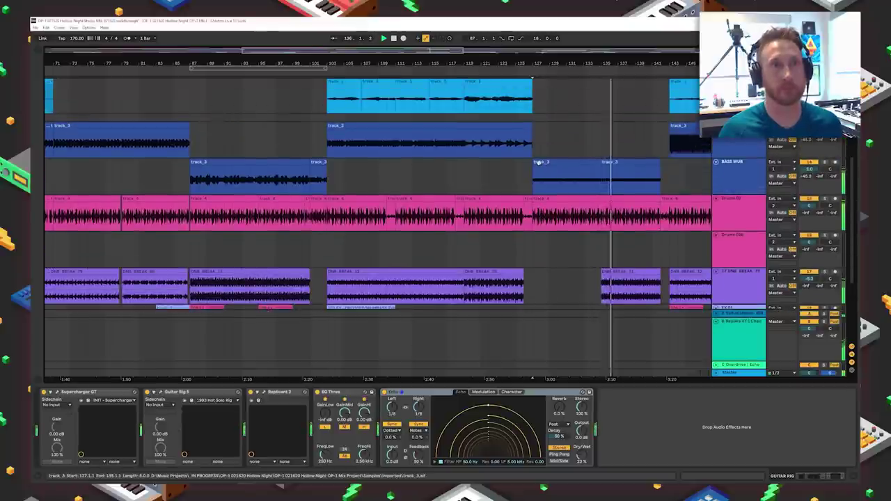
key(space)
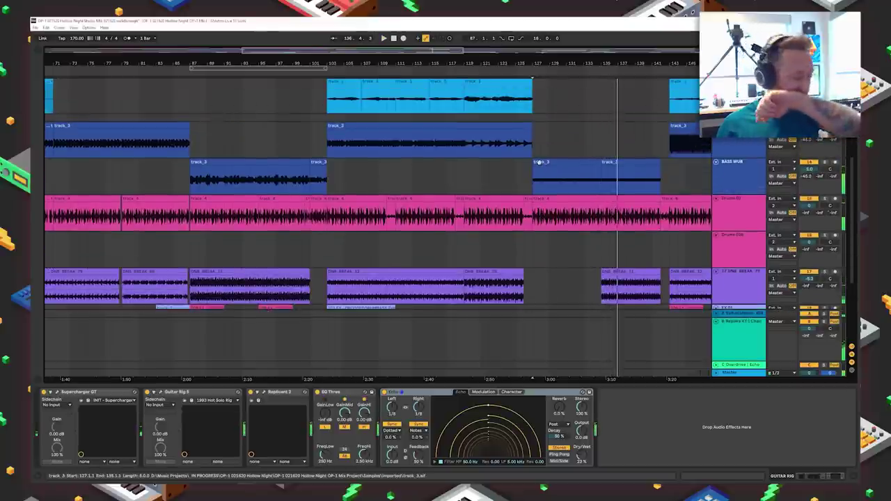
scroll(540, 162, up, 5)
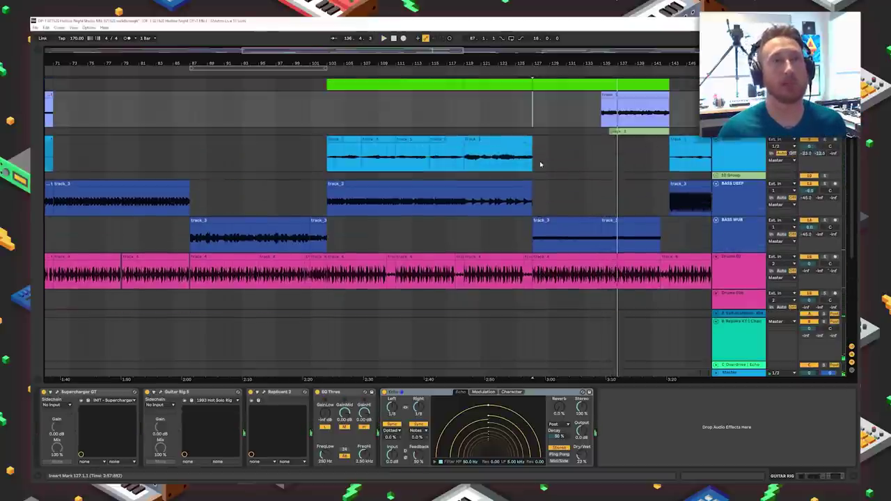
Step: Select the track_1 clips at bar 127 and bars 135–141
click(549, 182)
click(579, 114)
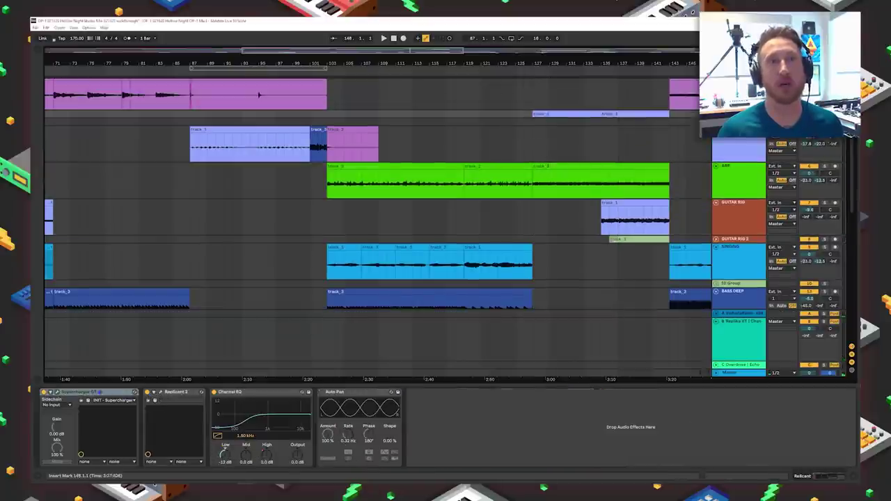
click(580, 116)
scroll(580, 149, up, 1)
scroll(589, 188, right, 5)
click(504, 154)
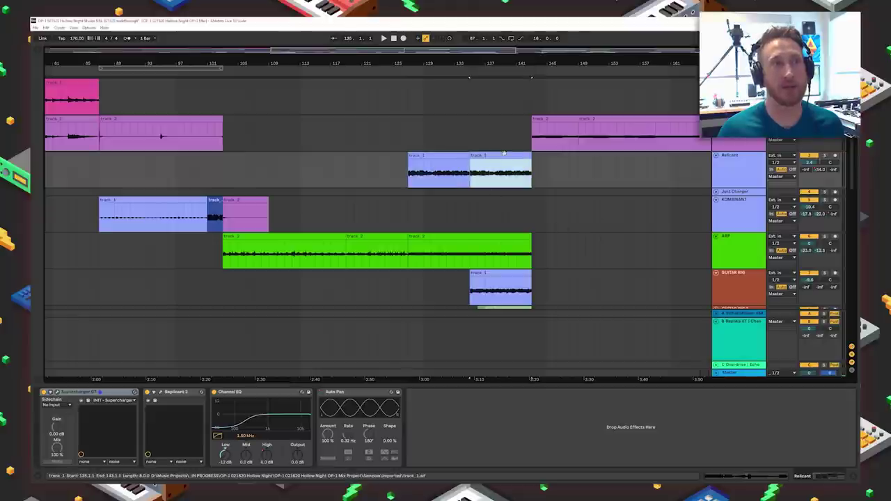
click(432, 156)
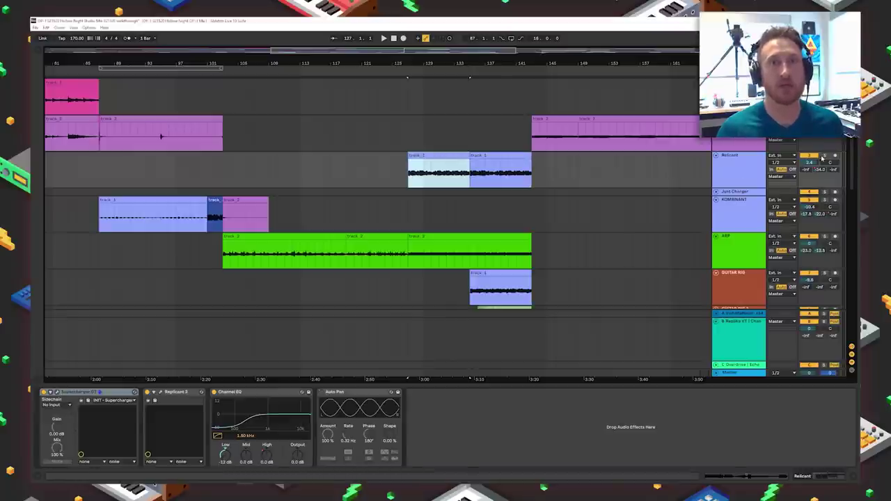
Step: Audition Replicant 2's stutter from bar 127, then show the KOMBINANT track's chain
click(745, 163)
click(566, 210)
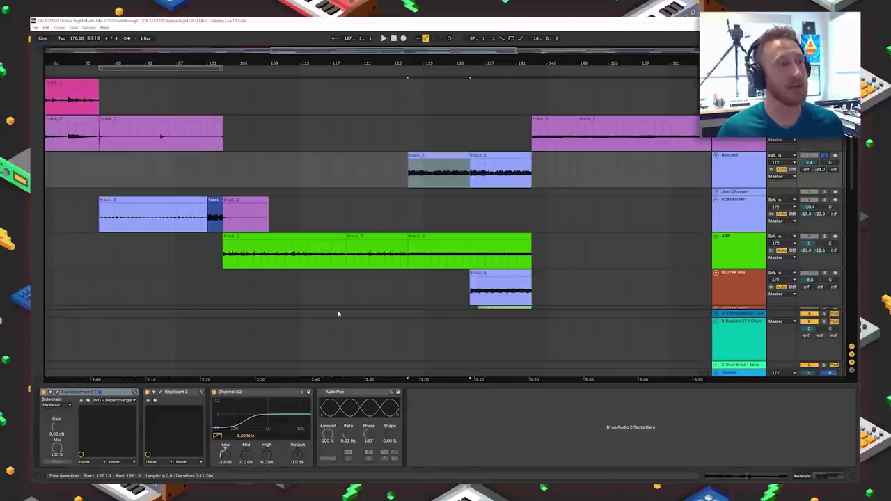
click(161, 393)
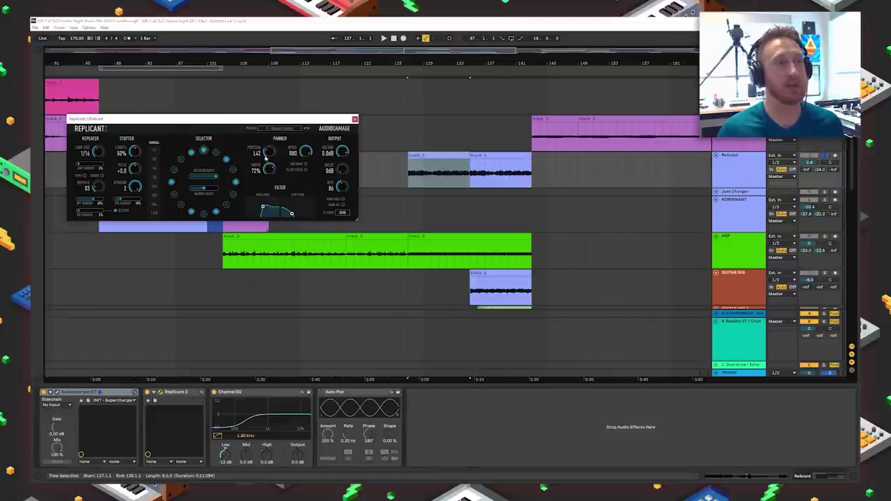
key(space)
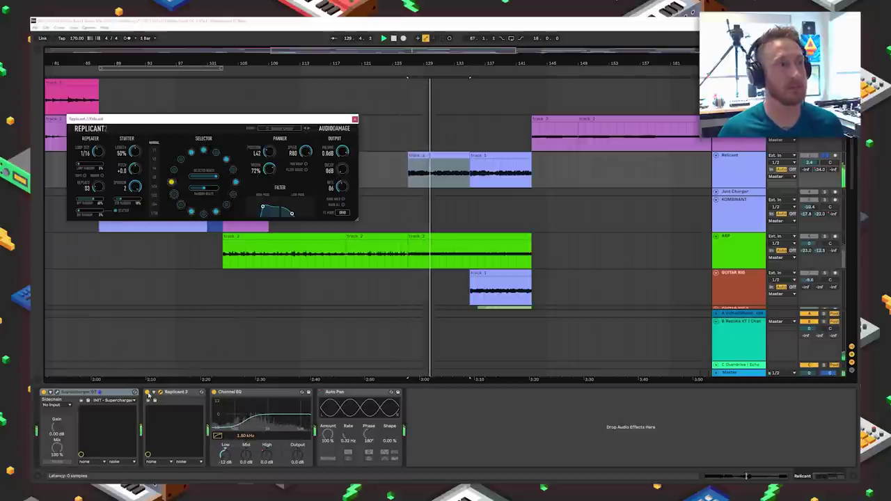
click(148, 395)
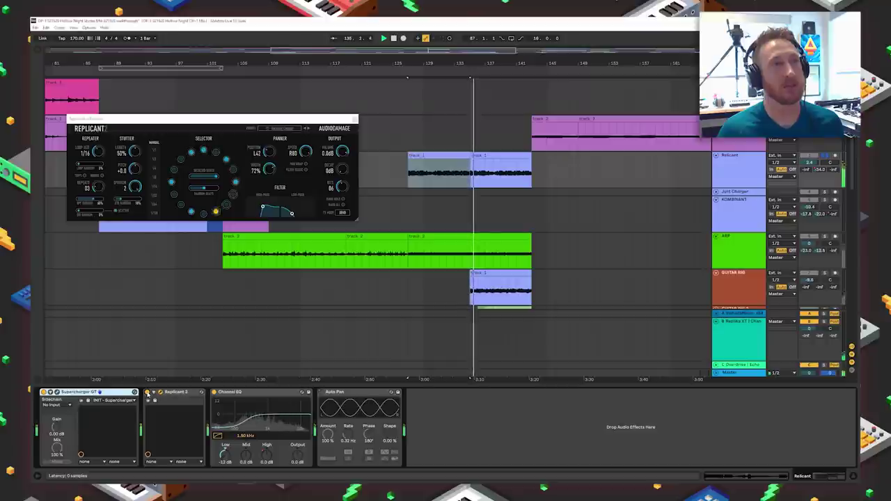
key(space)
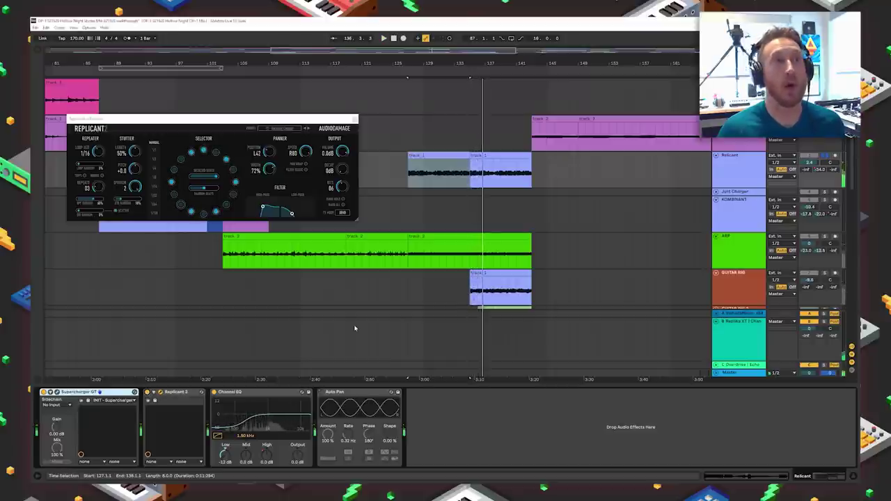
click(354, 120)
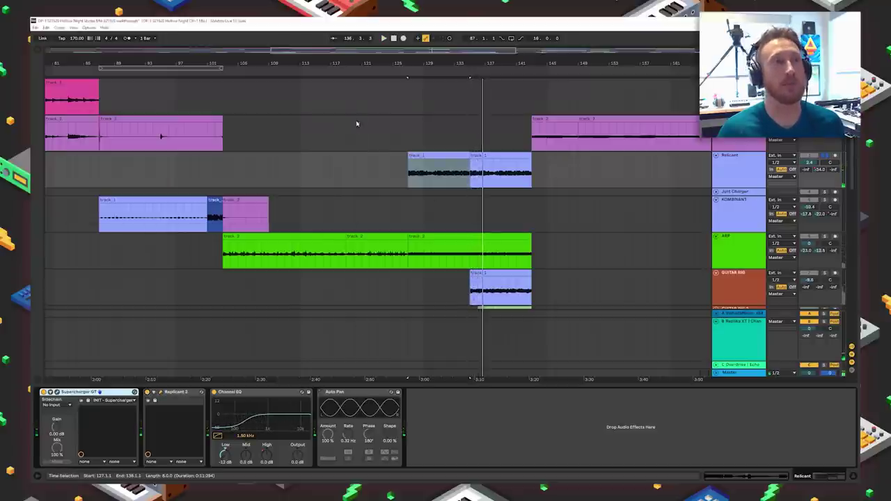
click(407, 213)
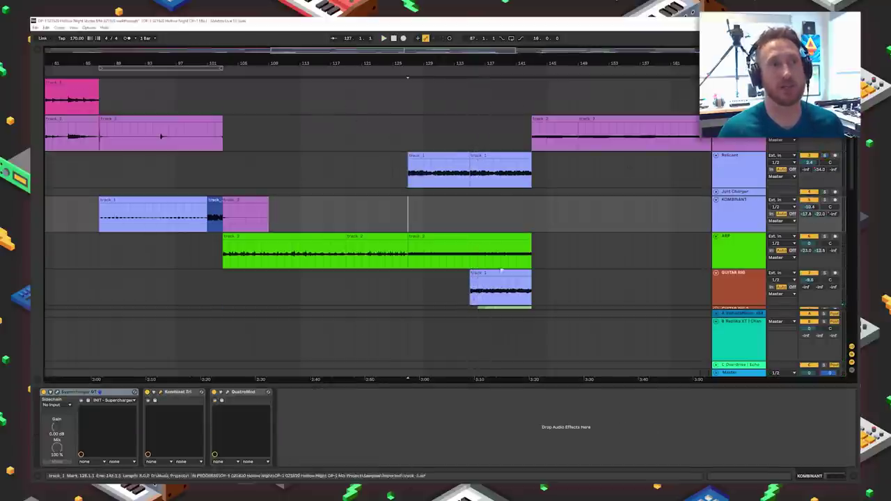
Step: Select the green ARP clip to show its effects
scroll(499, 270, down, 1)
scroll(500, 270, up, 1)
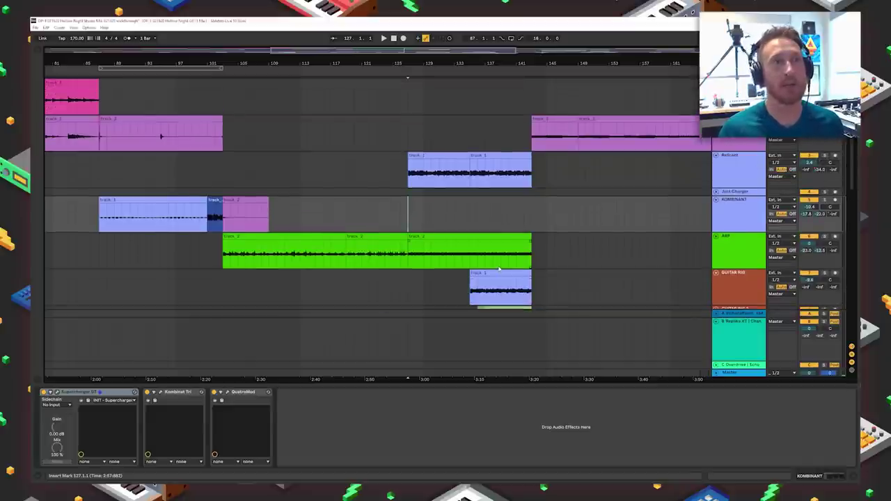
scroll(499, 270, down, 2)
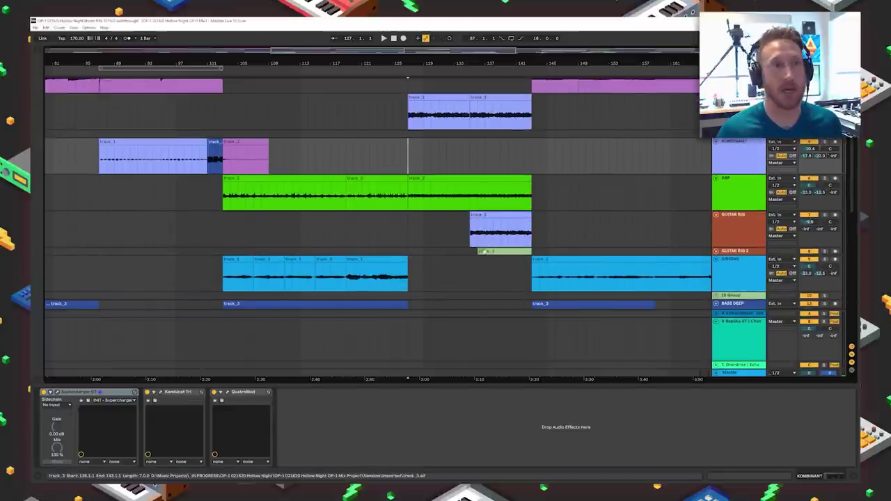
click(418, 191)
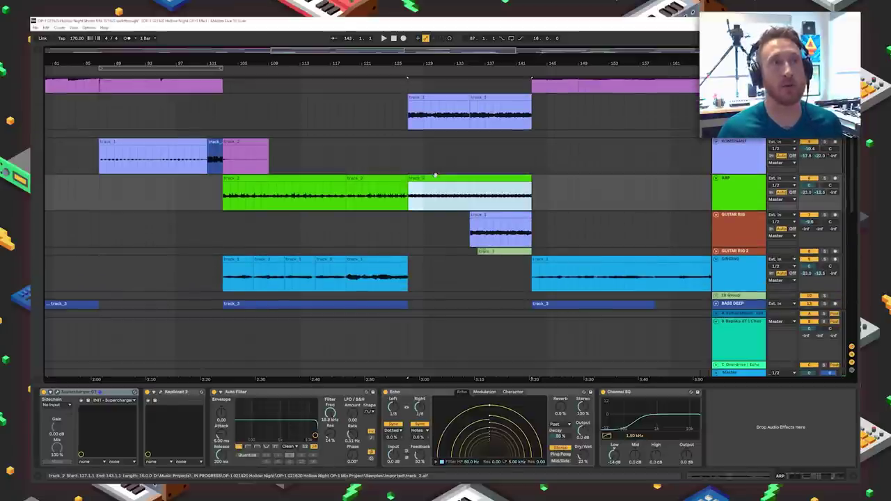
click(410, 161)
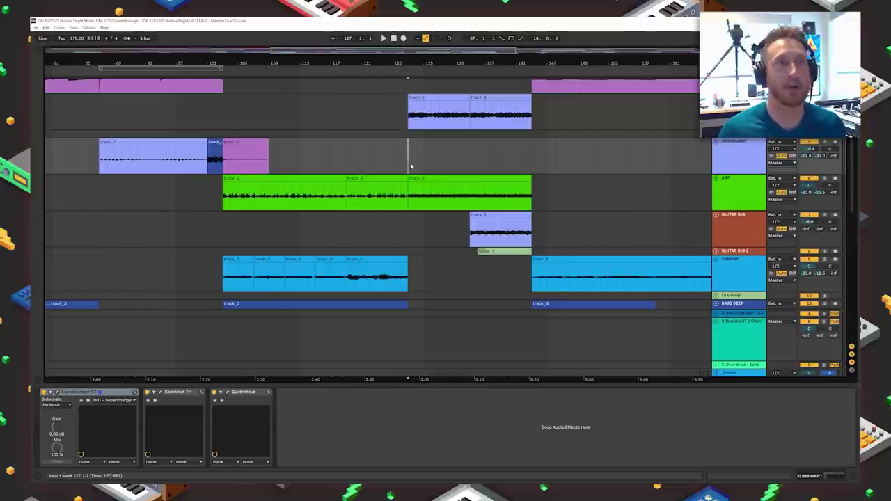
scroll(417, 221, down, 1)
click(437, 171)
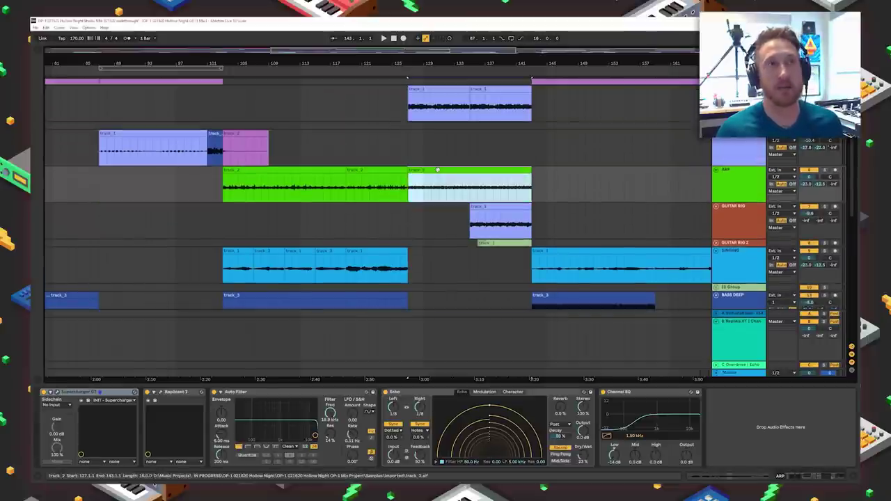
Step: Solo the ARP track, play its clip from bar 127, then show GUITAR RIG's effects
click(826, 171)
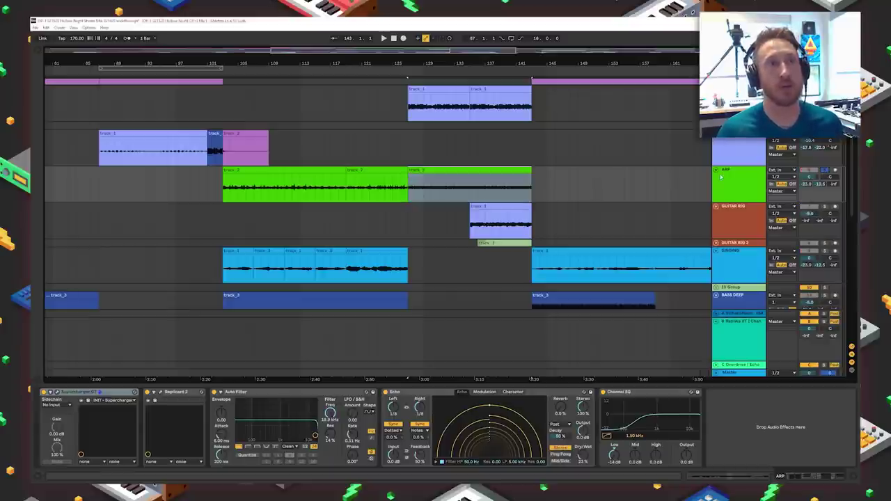
click(510, 170)
key(space)
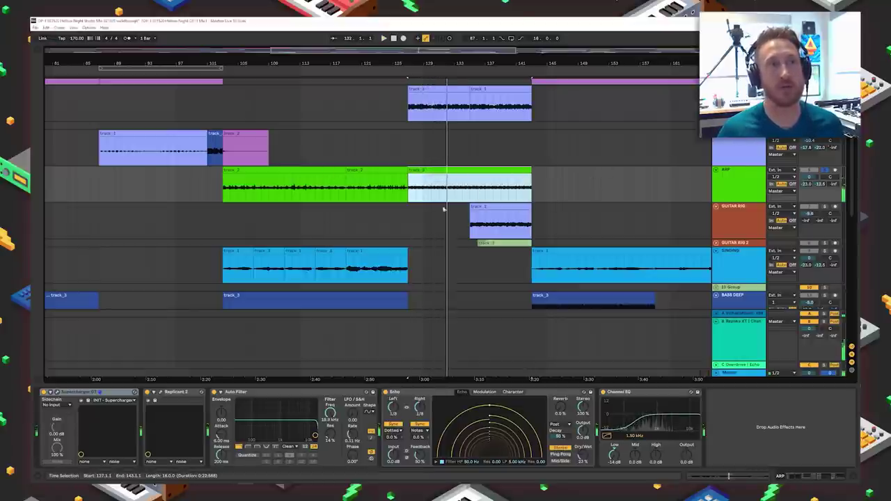
click(490, 207)
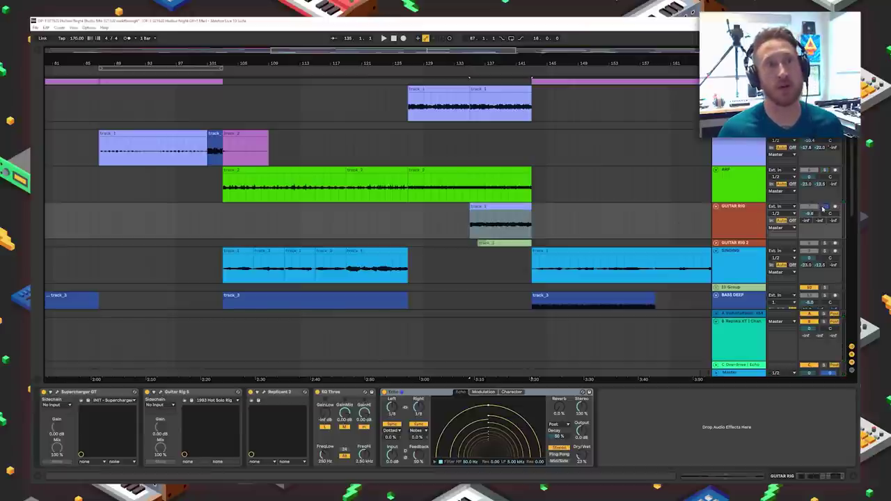
Step: Play the arrangement from bar 135, then stop
key(space)
scroll(529, 237, down, 2)
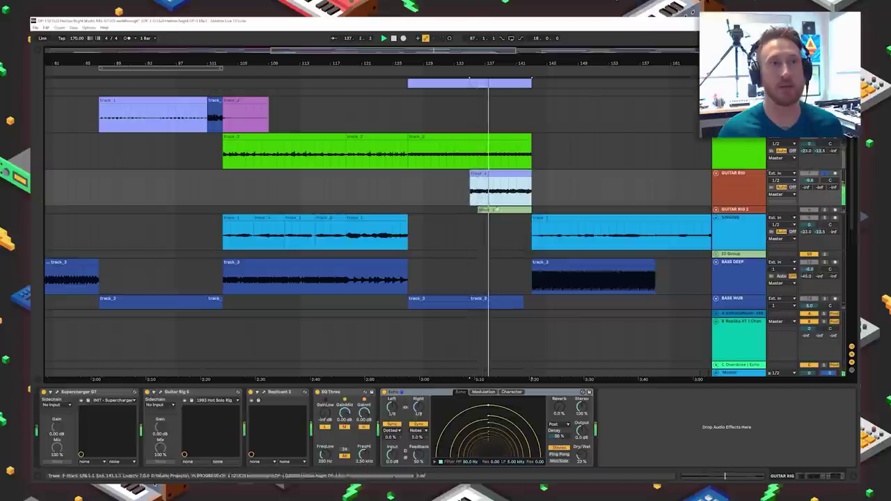
scroll(511, 184, up, 2)
scroll(511, 185, down, 2)
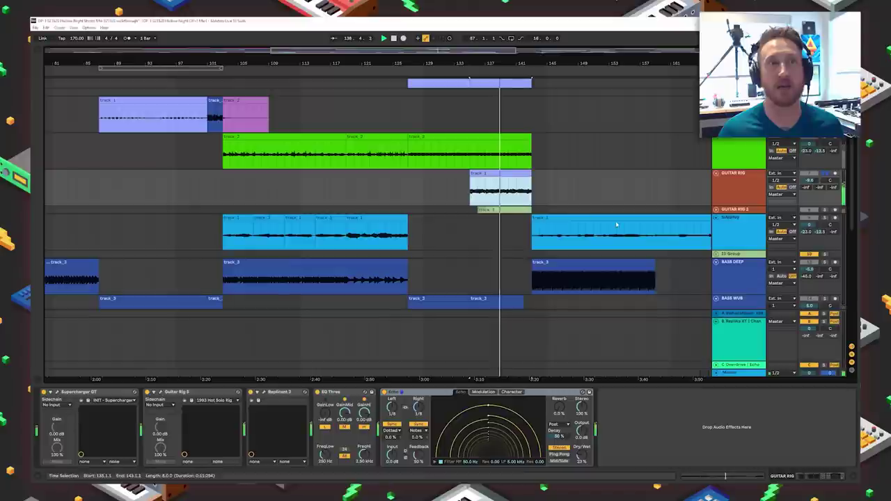
key(space)
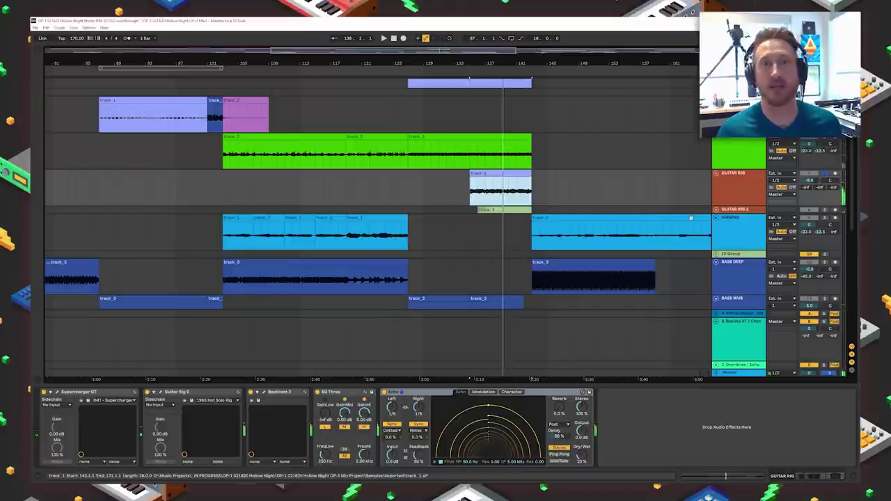
Step: Unfold GUITAR RIG 2 and play its track_3 clip from bar 140
click(716, 210)
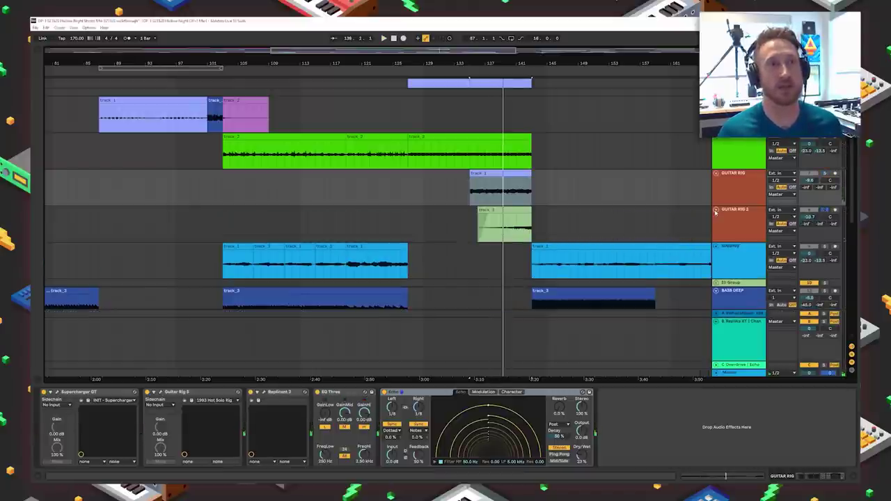
click(509, 230)
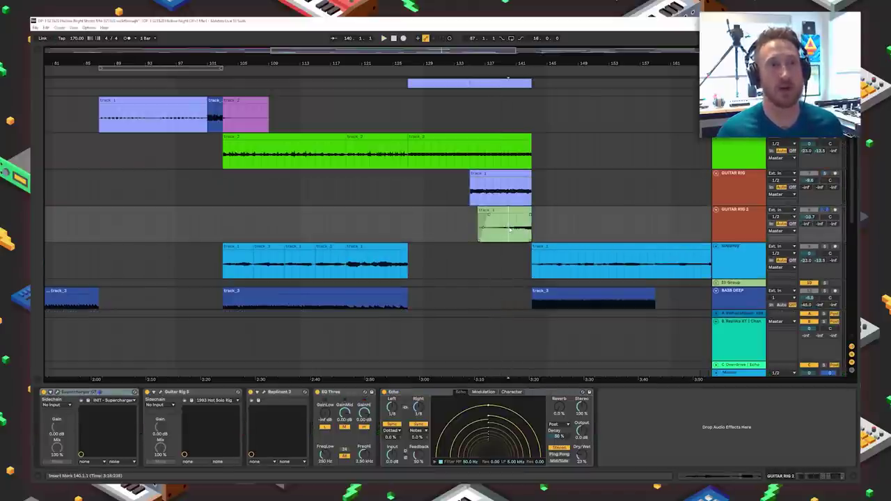
key(space)
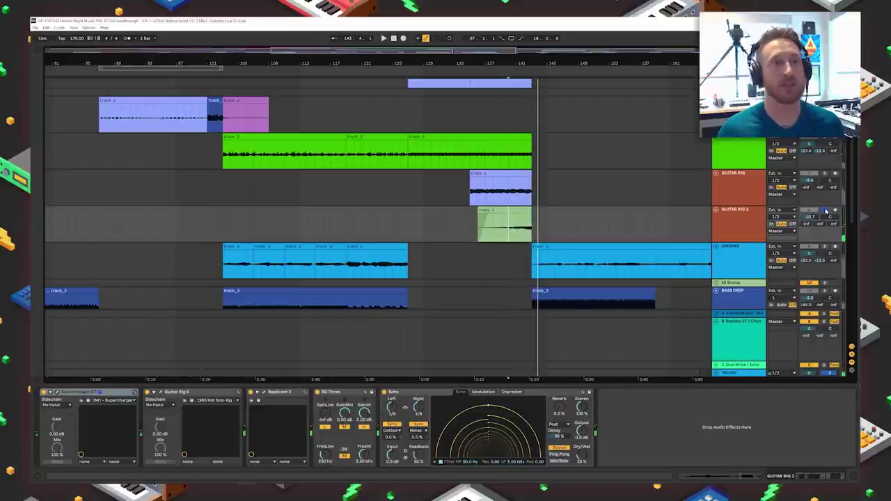
scroll(541, 198, down, 8)
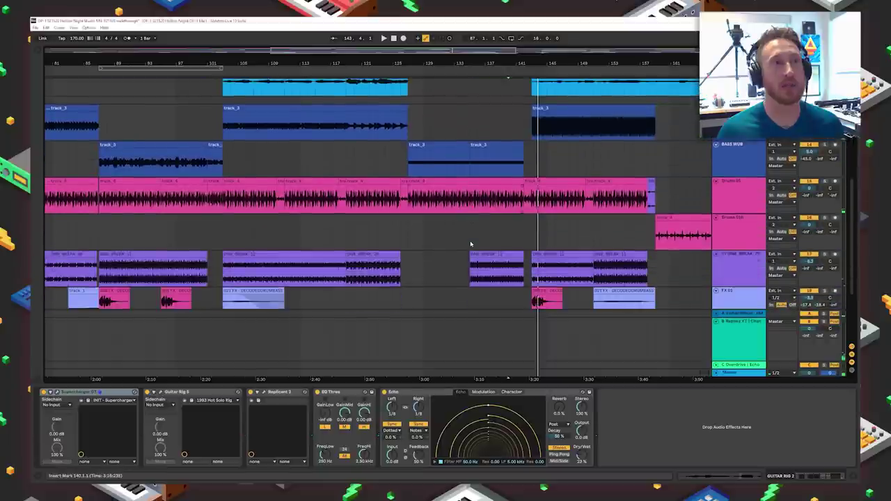
Step: Select bars 127–130 and play the pink drum clip from the selection start
drag(410, 237, 471, 243)
click(470, 171)
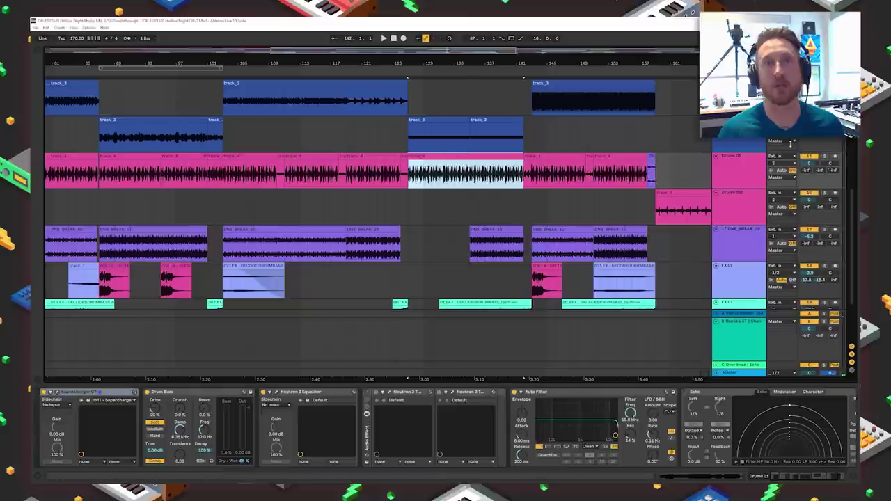
key(space)
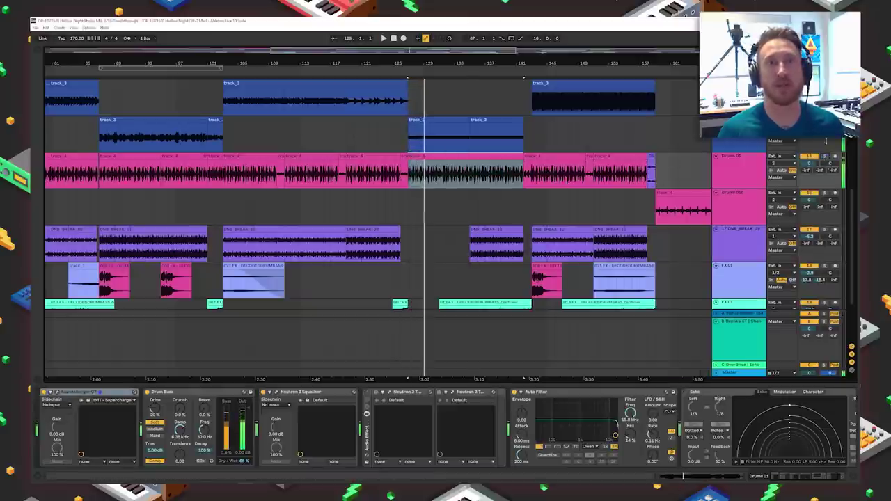
key(space)
key(space)
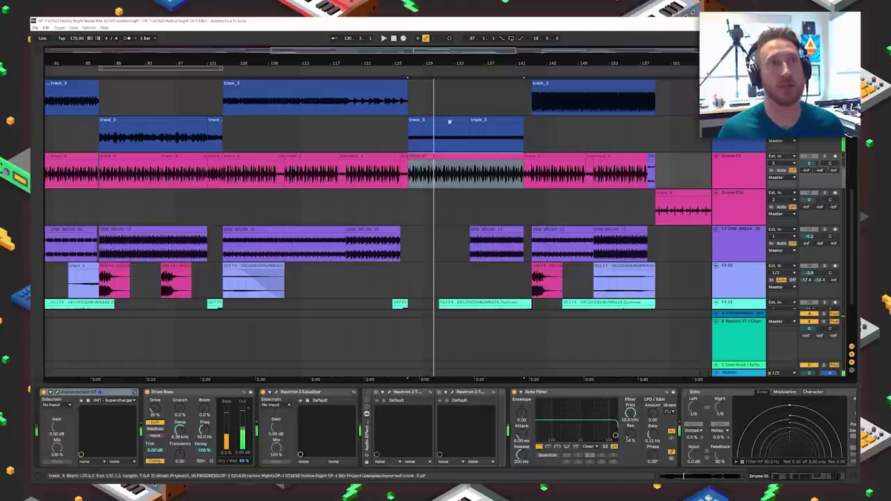
Step: Show the BASS WUB track's effect chain with the insert mark at bar 125
drag(408, 92, 531, 92)
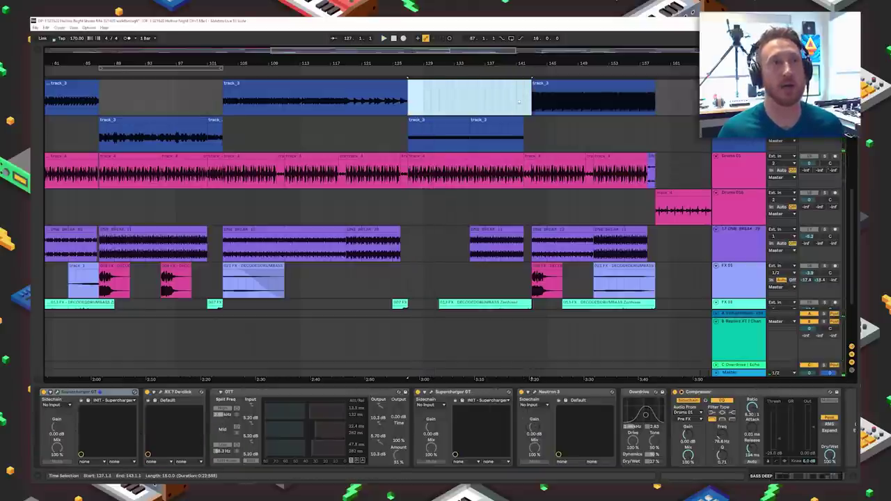
click(426, 120)
click(394, 140)
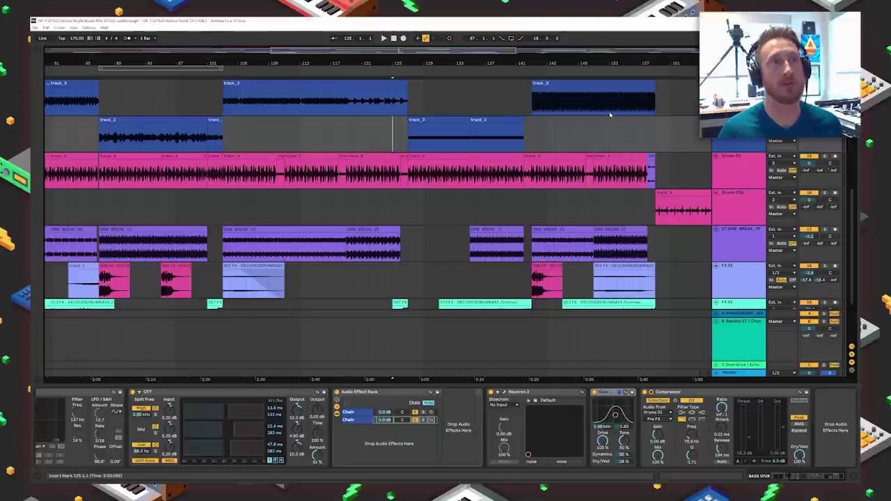
Step: Move the track_3 clip up to the top track, play it, then move it back down
drag(438, 132, 438, 98)
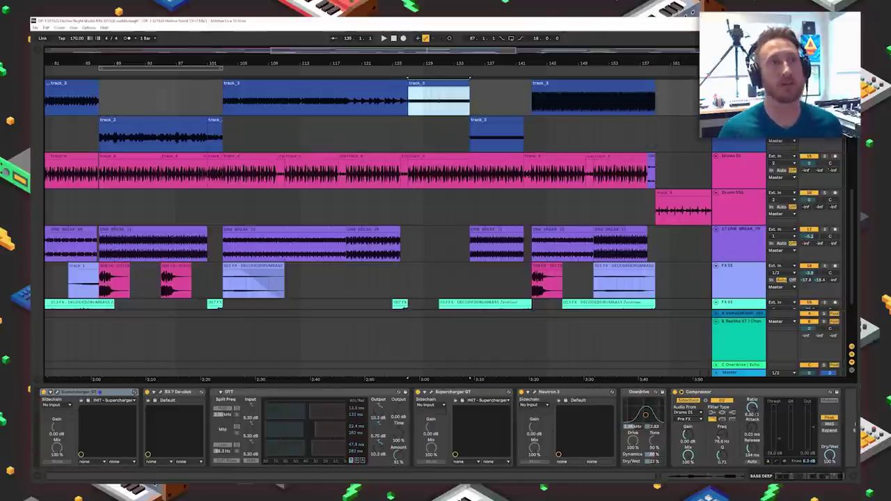
key(space)
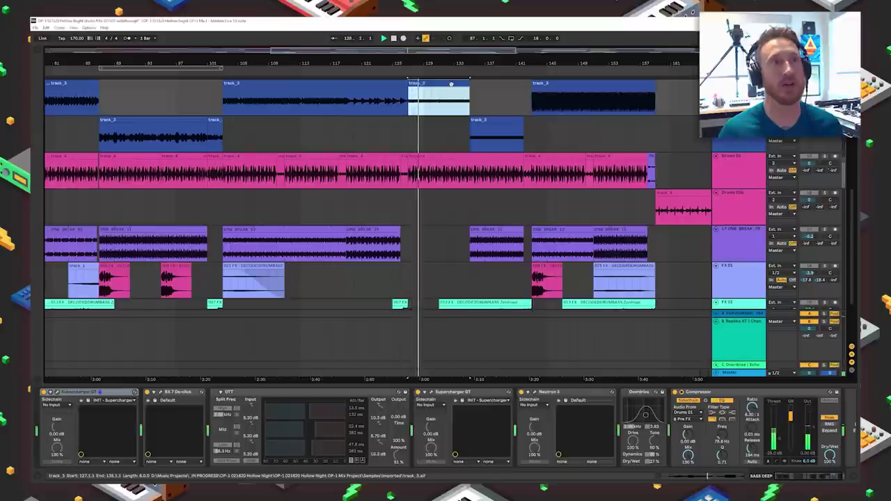
drag(451, 84, 451, 119)
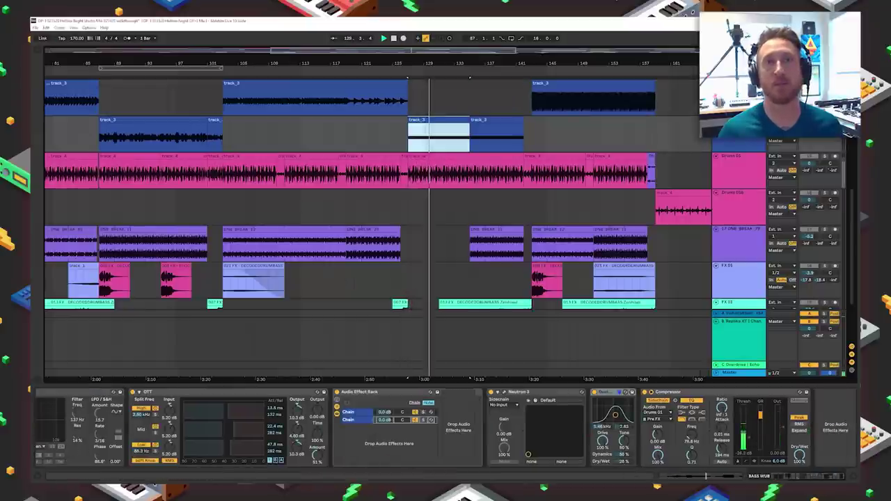
Step: Deactivate the bars 125–133 track_3 clip and show the second clip's Transposition envelope
key(0)
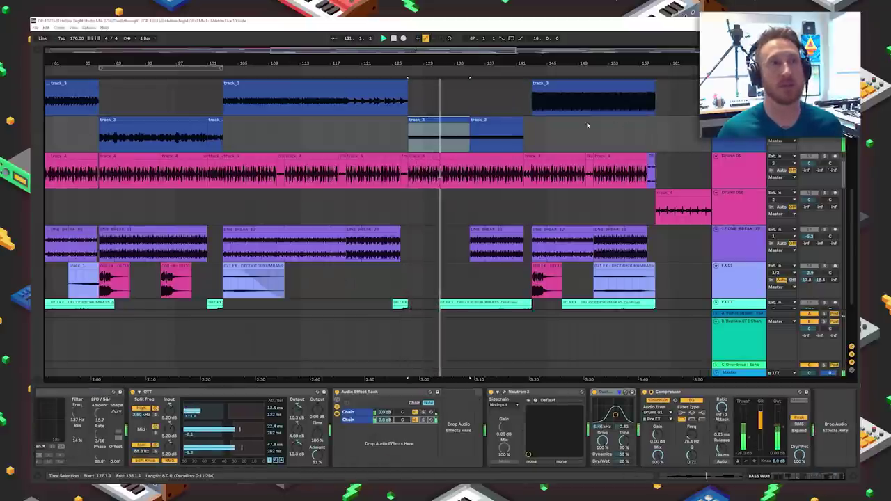
double_click(497, 132)
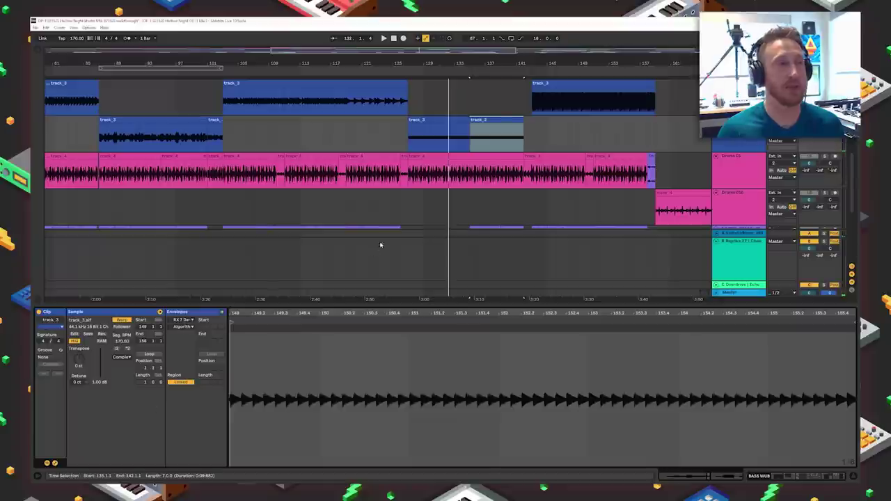
click(182, 319)
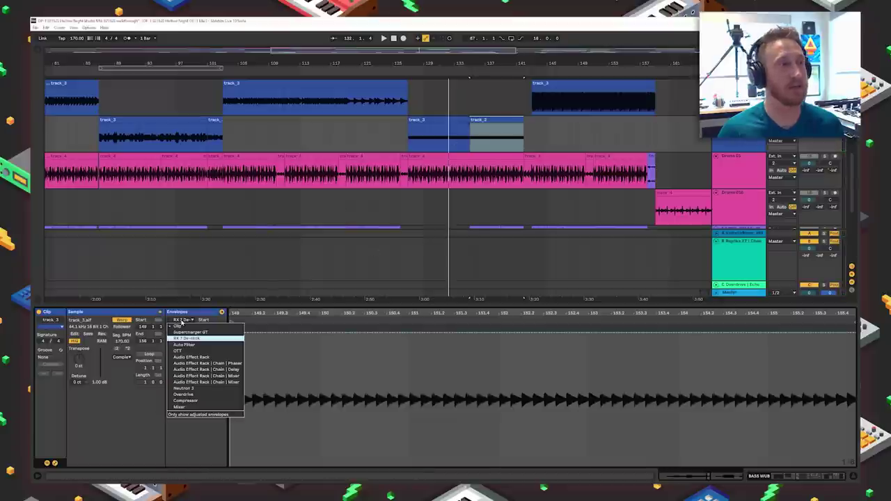
click(178, 326)
click(182, 326)
click(202, 336)
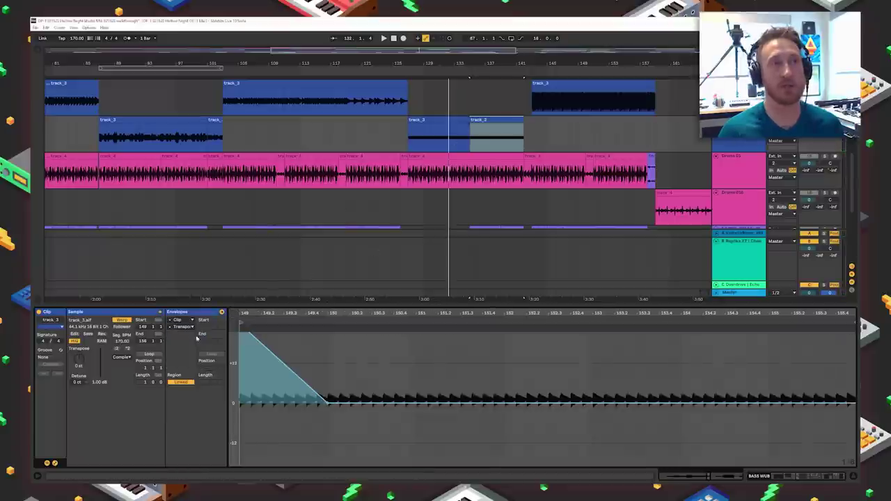
Step: Play the bar-135 track_3 clip, then select the left track_3 clip to view its details
click(488, 126)
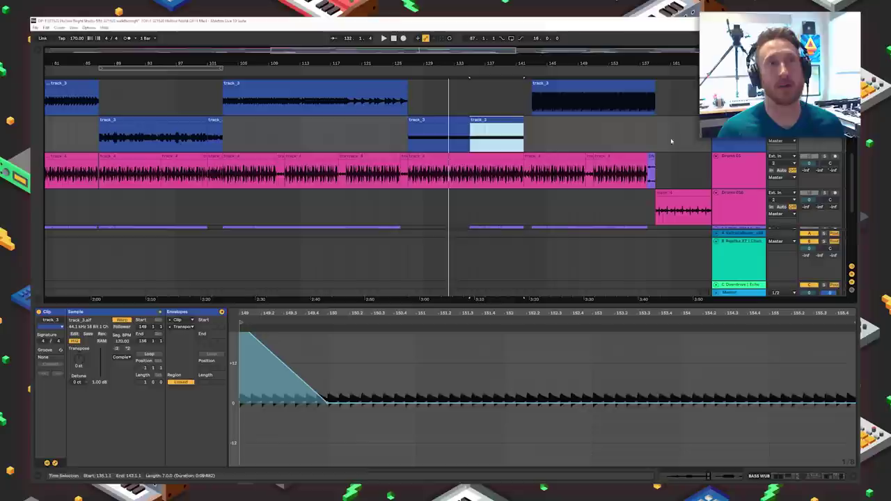
key(space)
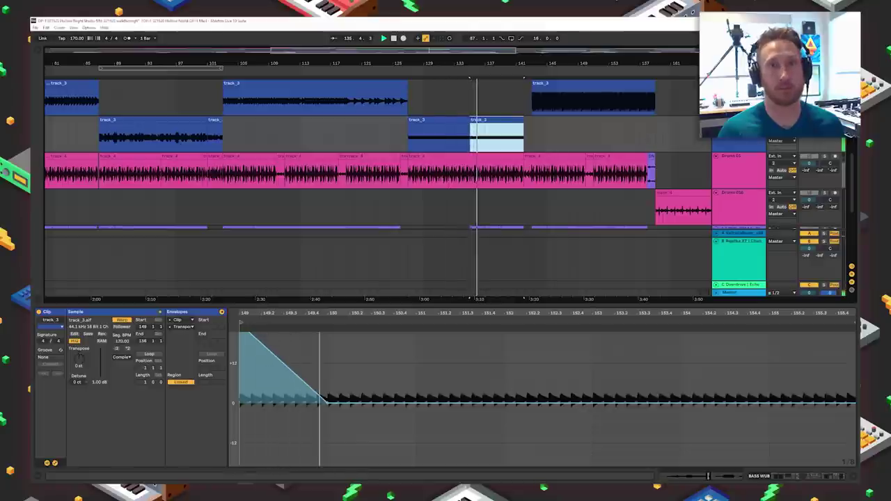
click(543, 128)
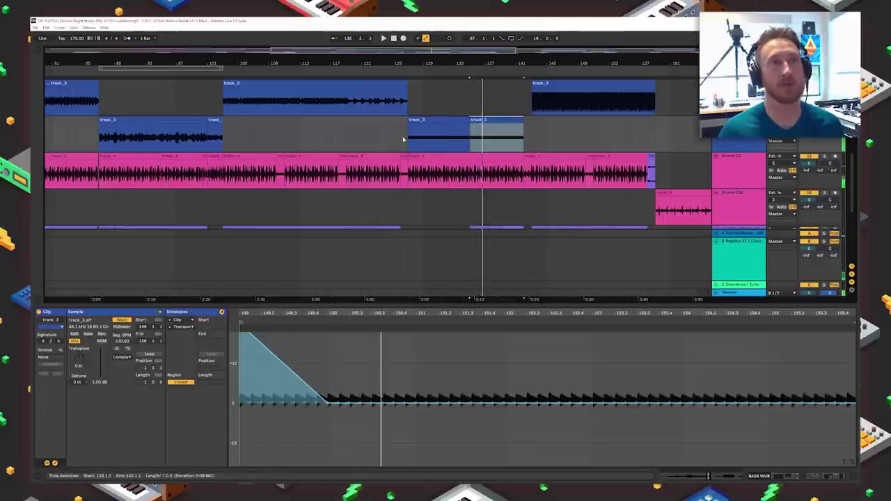
key(space)
drag(402, 139, 532, 140)
click(483, 120)
scroll(449, 155, down, 2)
click(438, 104)
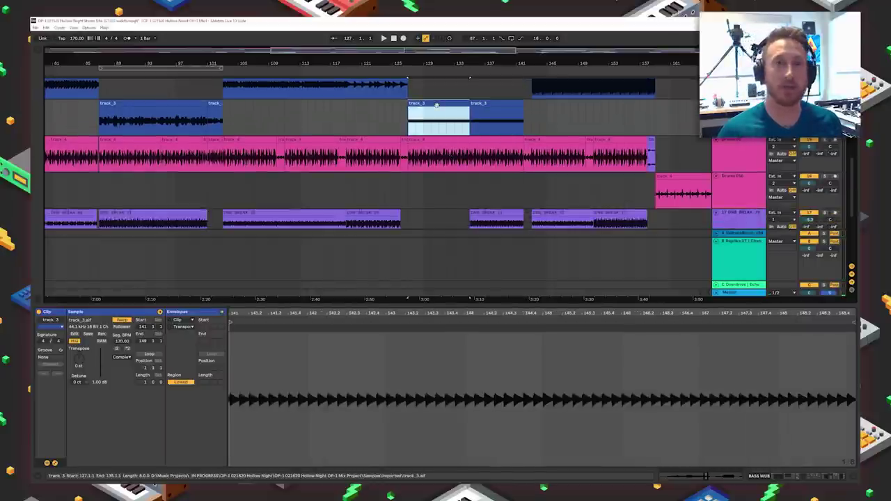
Step: Deselect the clip at bar 125 and scroll down to the FX 01 and FX 01b tracks
click(396, 109)
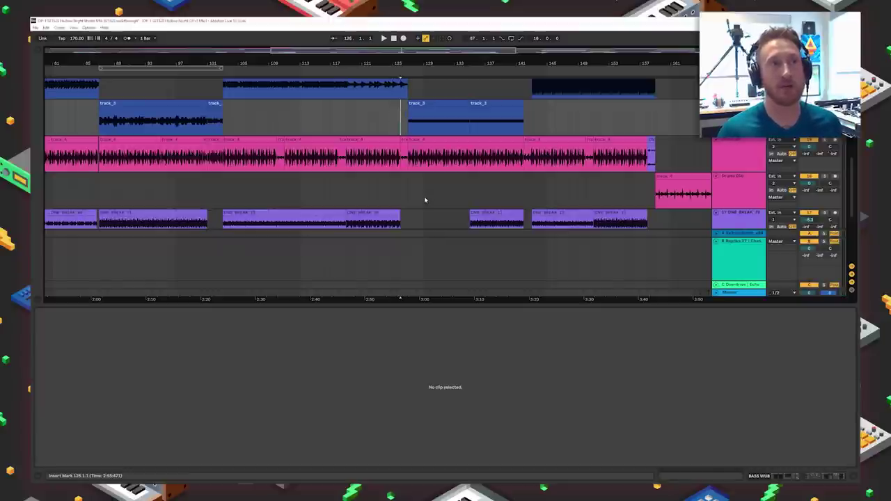
scroll(424, 197, down, 2)
scroll(425, 197, up, 3)
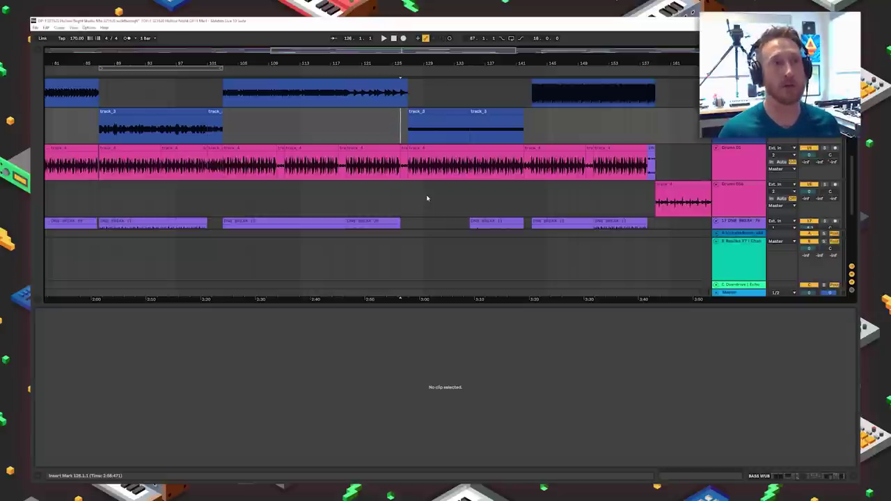
scroll(432, 197, down, 5)
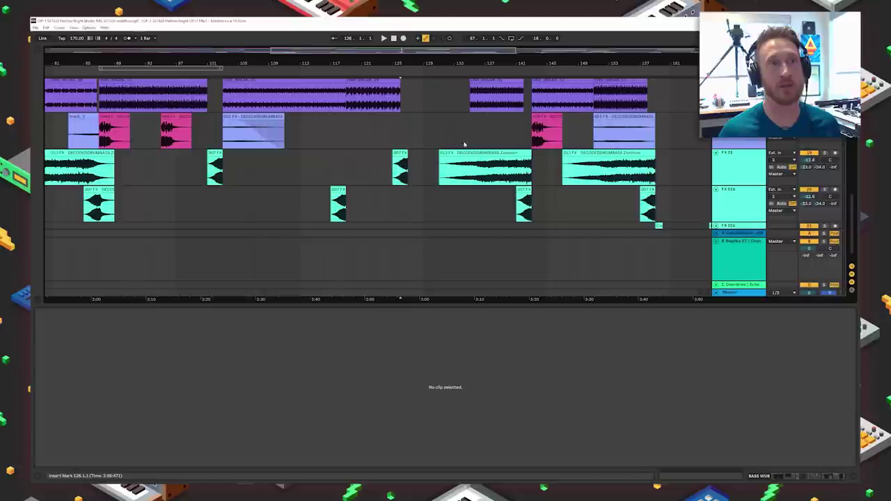
Step: Inspect an FX clip and the track_3 clip, then play the arrangement from bar 133
click(471, 152)
scroll(524, 198, down, 1)
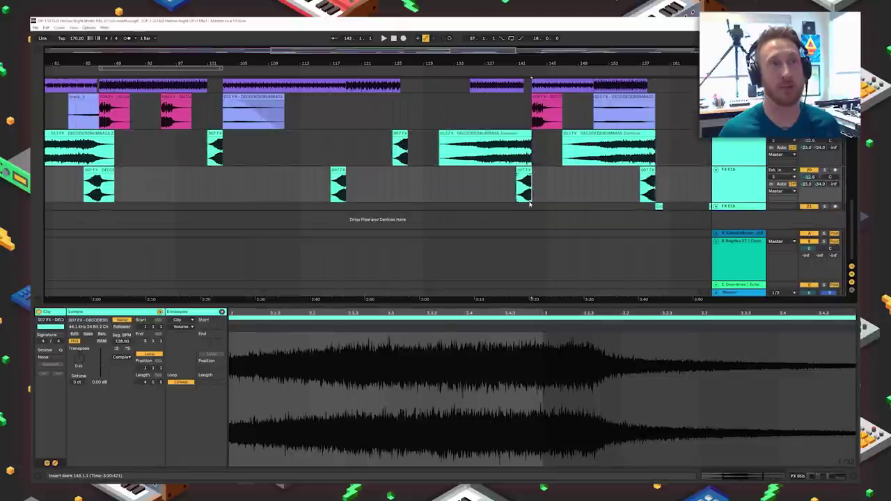
scroll(474, 185, up, 2)
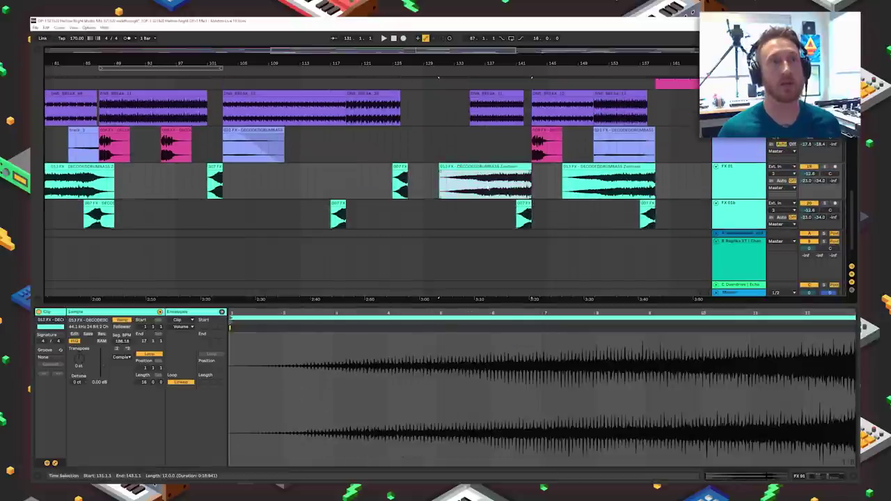
scroll(487, 200, up, 5)
click(484, 122)
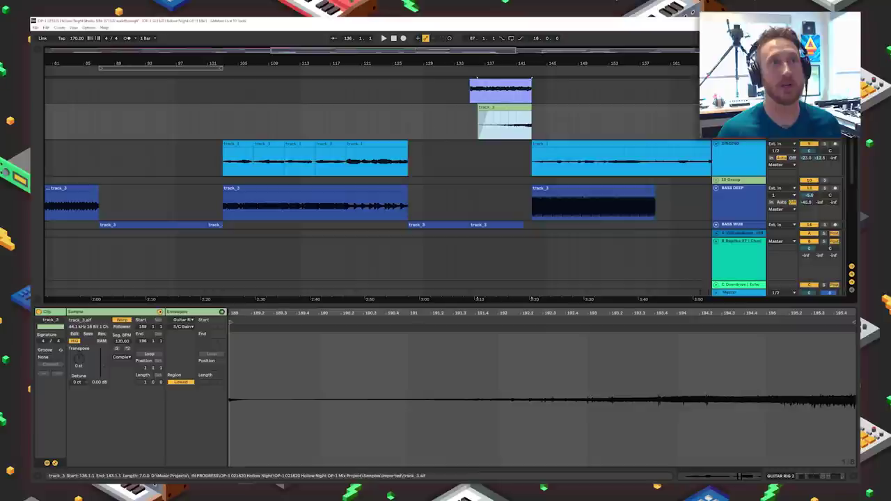
click(457, 125)
key(space)
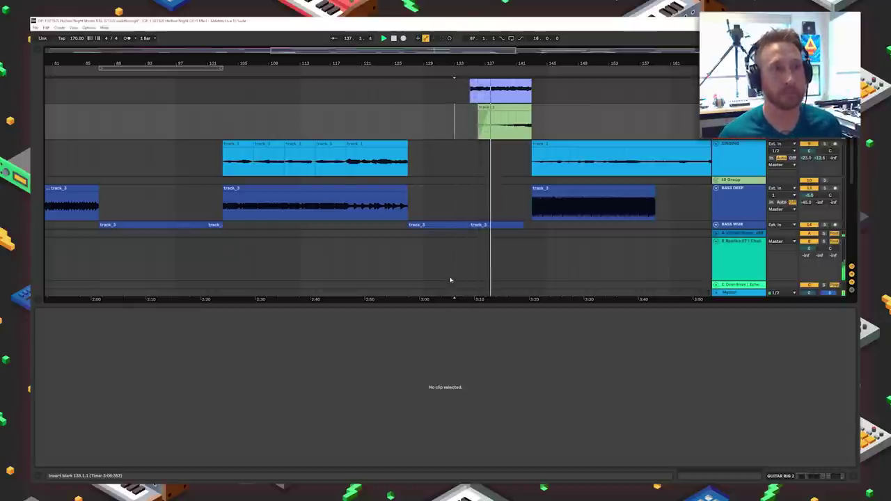
Step: Enlarge the arrangement over the detail panel and scroll to the ending section, bars 101–185
drag(461, 307, 467, 408)
scroll(516, 182, up, 6)
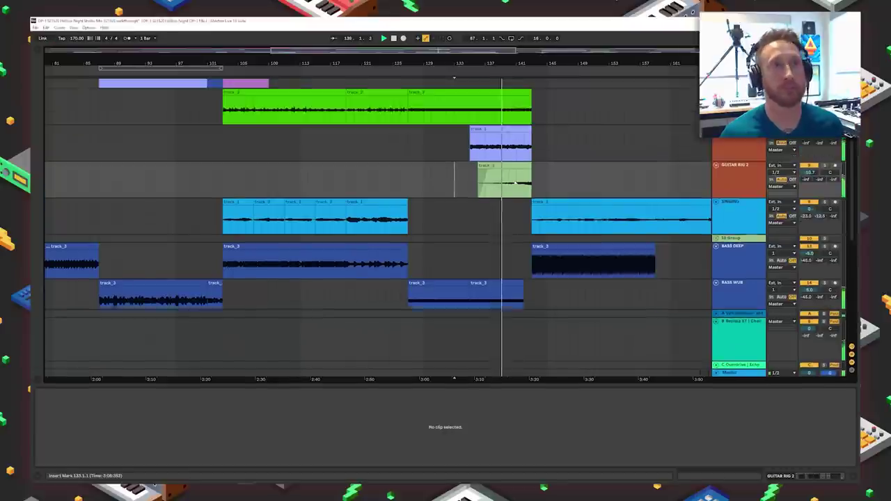
scroll(515, 182, down, 5)
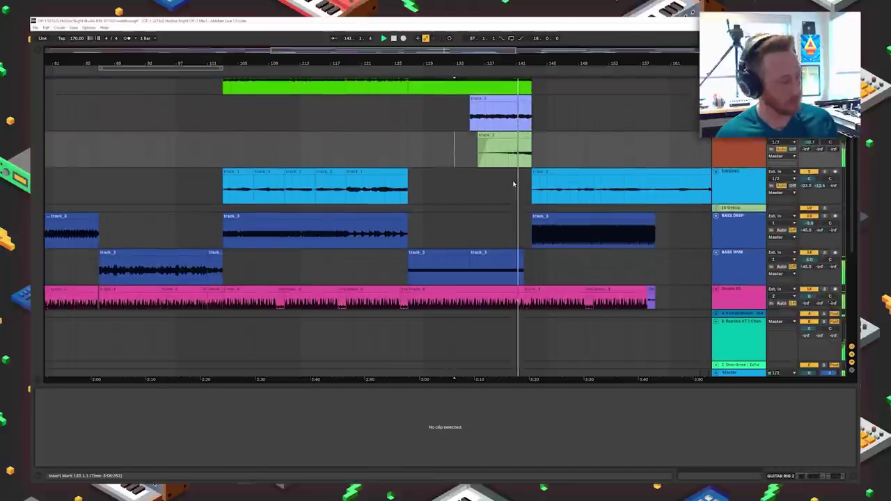
scroll(513, 184, down, 1)
scroll(513, 184, down, 1)
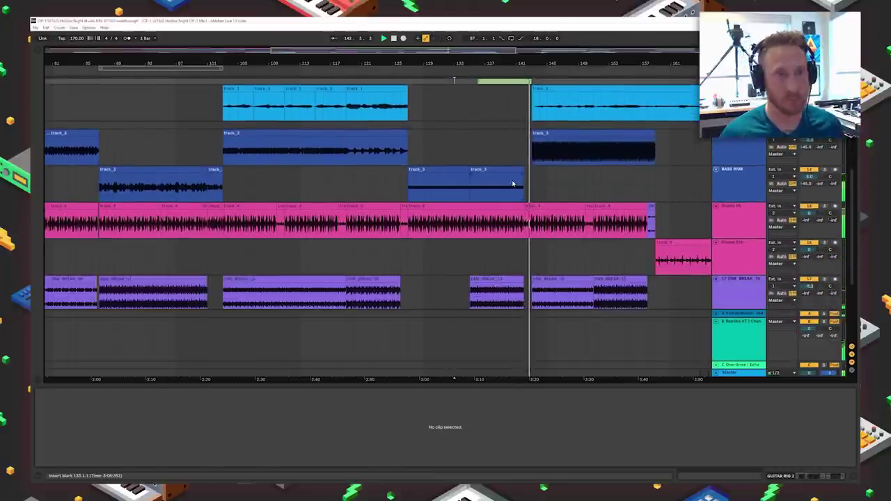
scroll(513, 184, down, 1)
scroll(513, 183, down, 2)
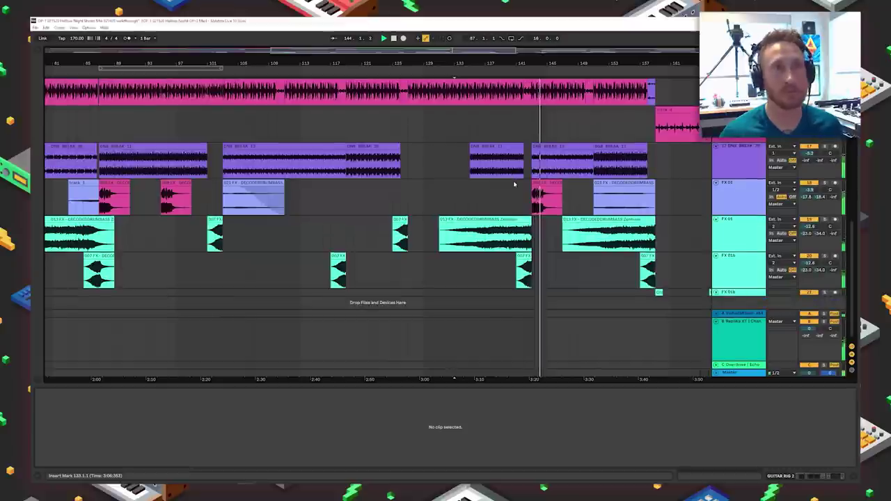
scroll(514, 183, right, 5)
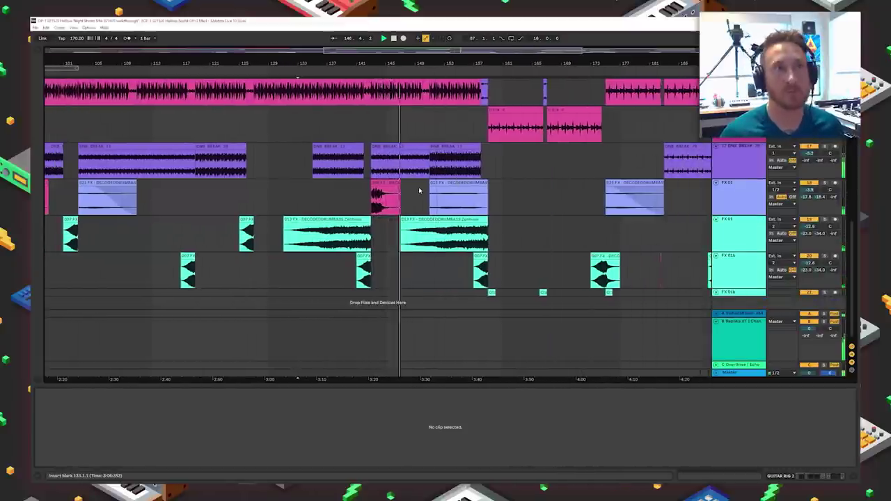
scroll(418, 186, up, 6)
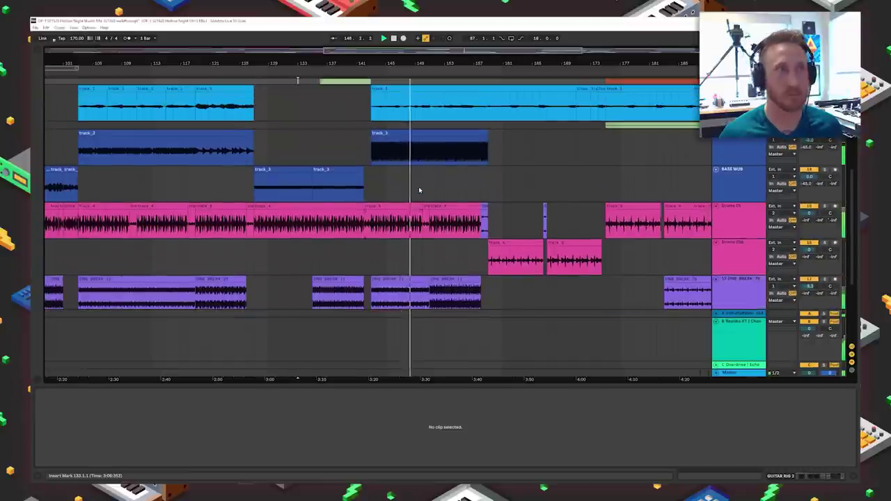
scroll(419, 186, up, 2)
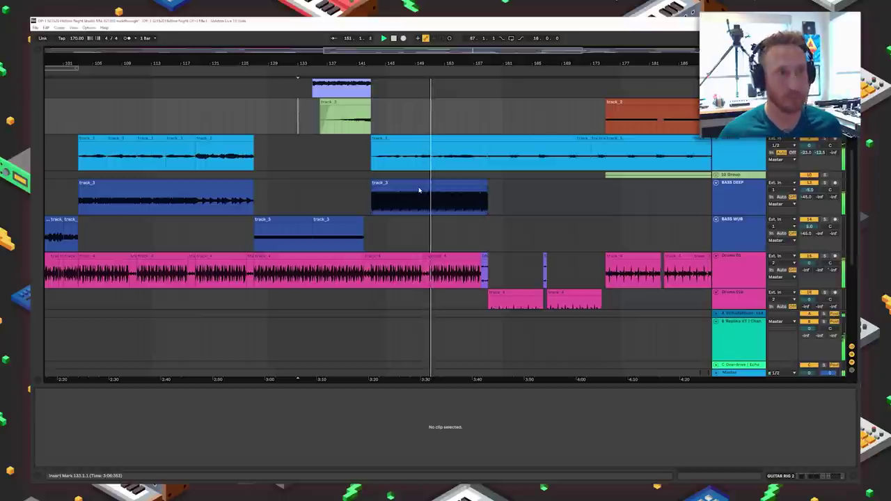
Step: Inspect the 10 Group and BASS DEEP track_3 clip, then play from the Singing clip
click(368, 174)
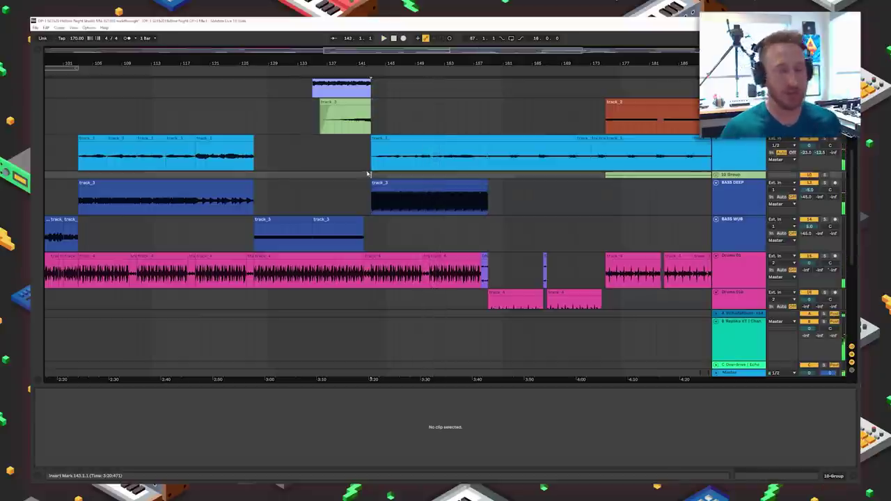
click(415, 192)
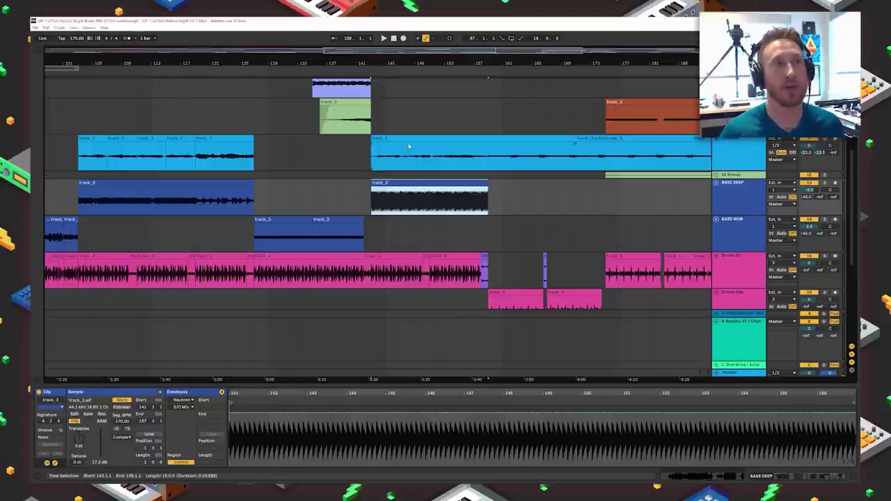
scroll(413, 182, up, 3)
click(559, 202)
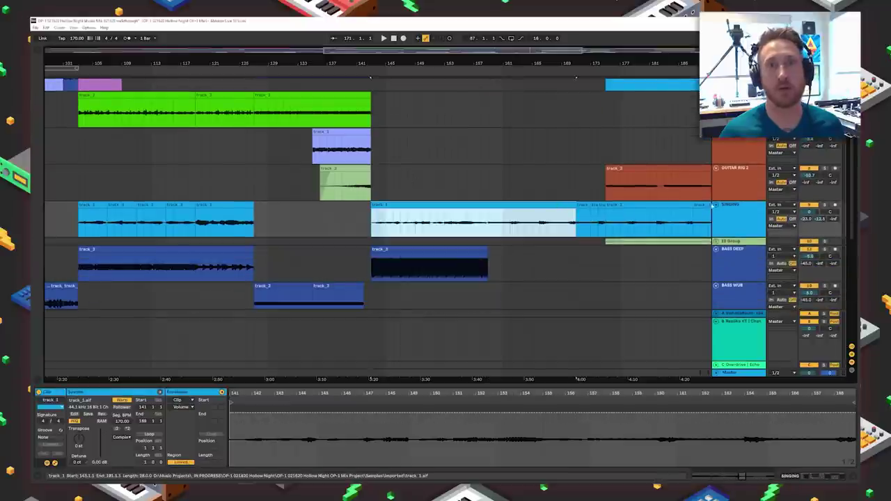
key(space)
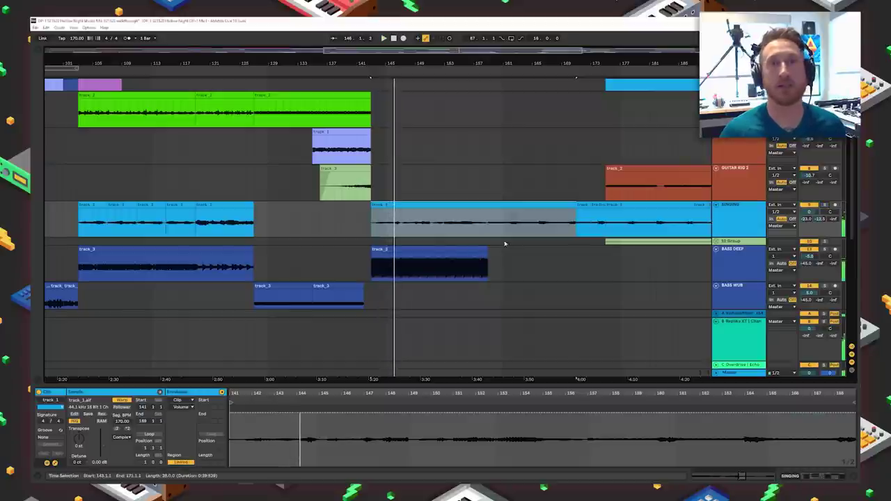
Step: View the Bass Deep track_2 clip's waveform, then deselect it to set a start point
scroll(536, 255, down, 3)
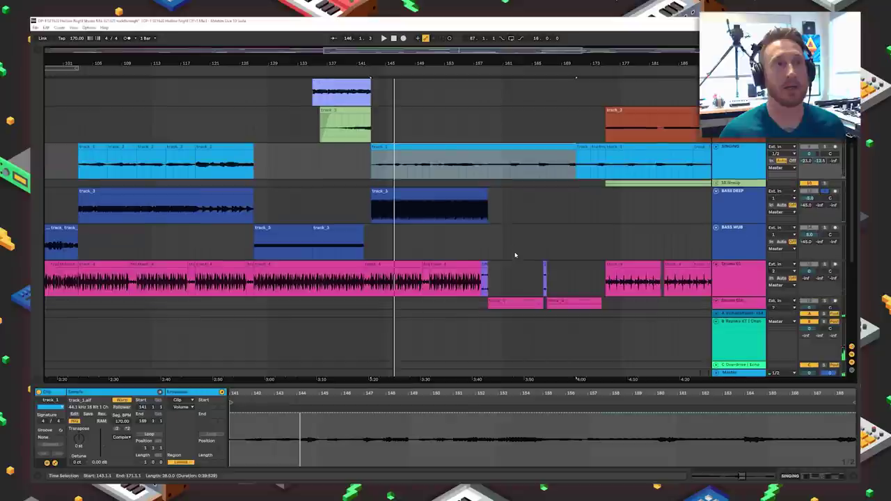
click(388, 226)
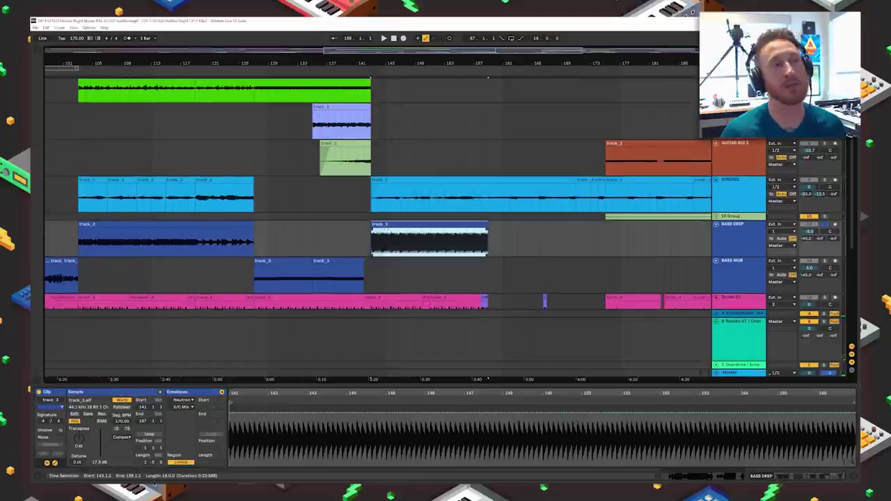
click(363, 182)
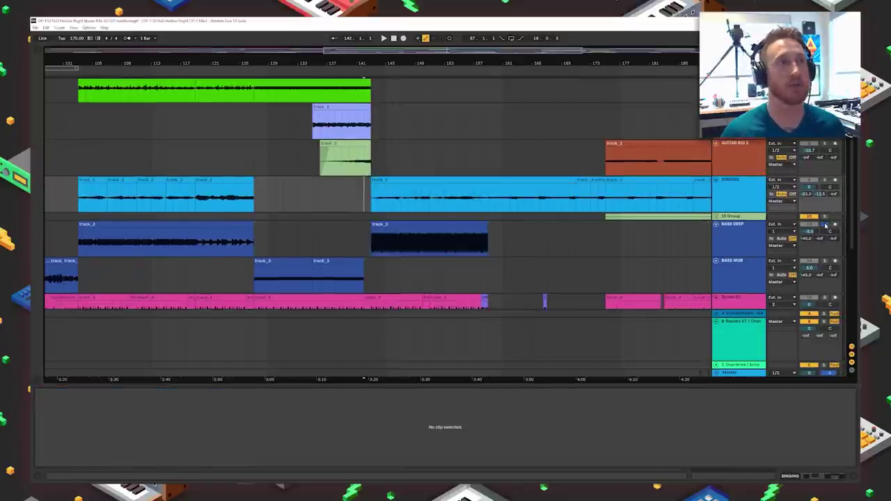
Step: Loop-play bars 142–145 of the purple track_2 clip, then scroll down toward DNB_BREAK_12
scroll(482, 238, up, 5)
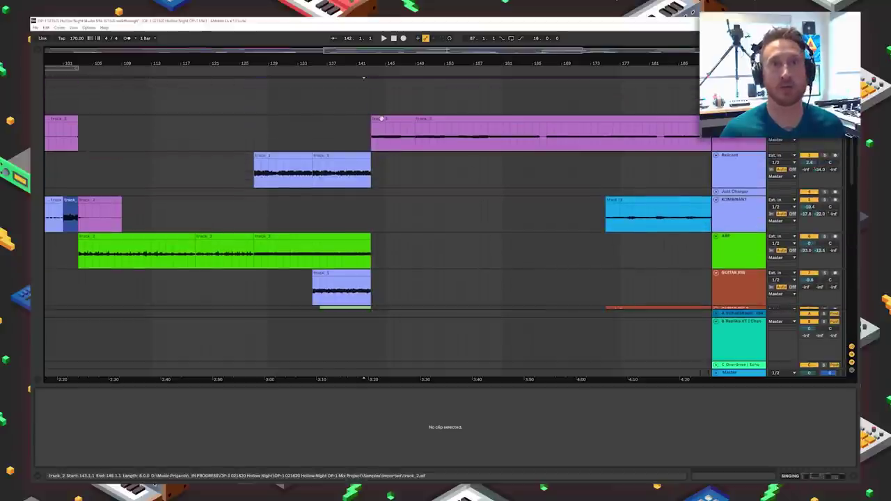
drag(372, 138, 415, 139)
key(space)
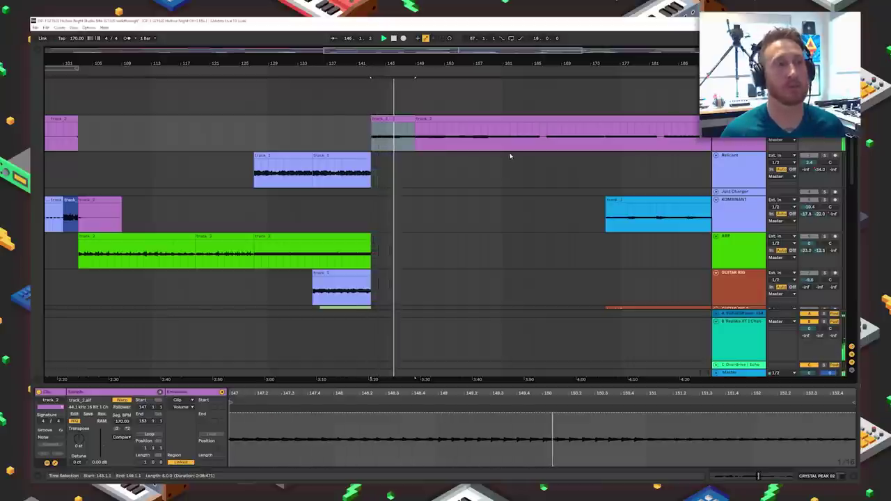
scroll(404, 230, down, 10)
scroll(403, 231, down, 5)
Step: Select the DNB_BREAK_12 clips and play the arrangement from bar 150
click(460, 206)
click(460, 205)
click(825, 206)
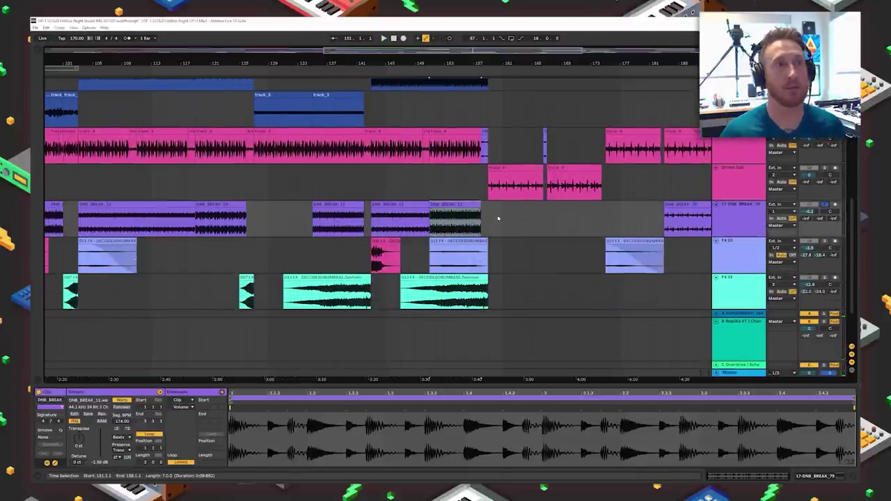
click(422, 229)
key(space)
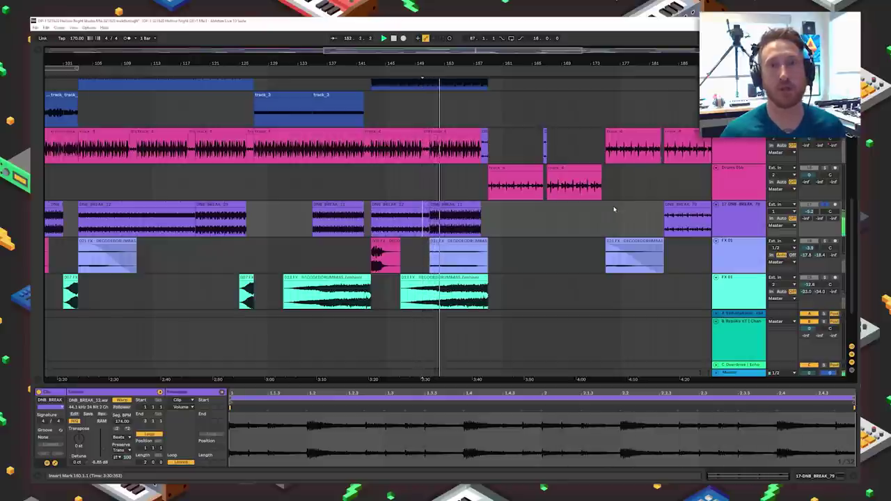
Step: Solo the DNB break track and play it from bar 143
click(378, 202)
click(370, 193)
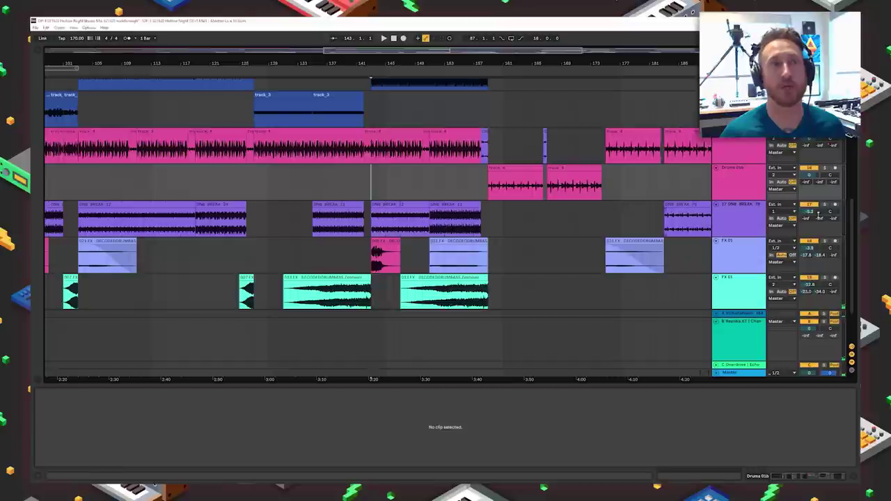
click(825, 205)
key(space)
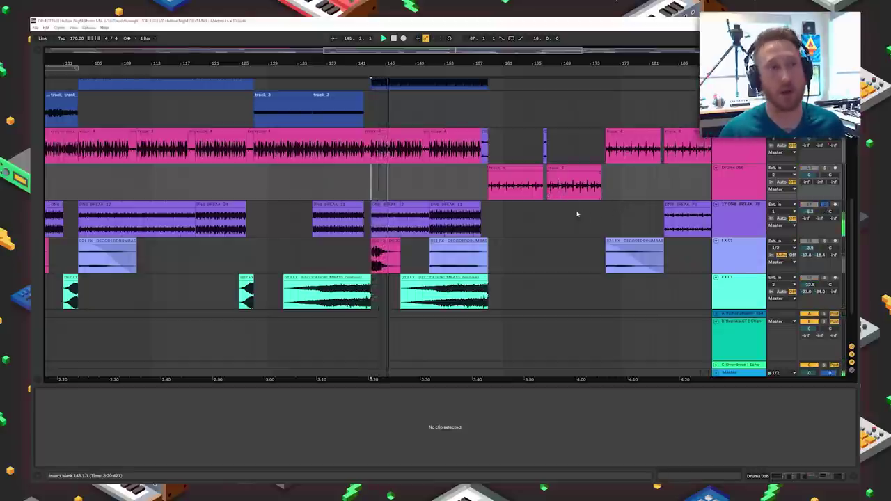
Step: Play through the bar-150 DNB break clip and the FX 01 clip, then return to bar 143
click(425, 219)
click(458, 244)
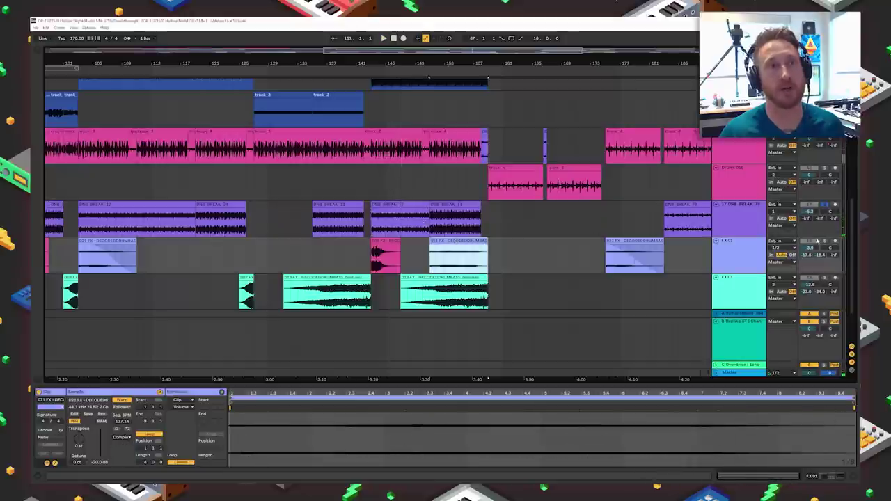
key(space)
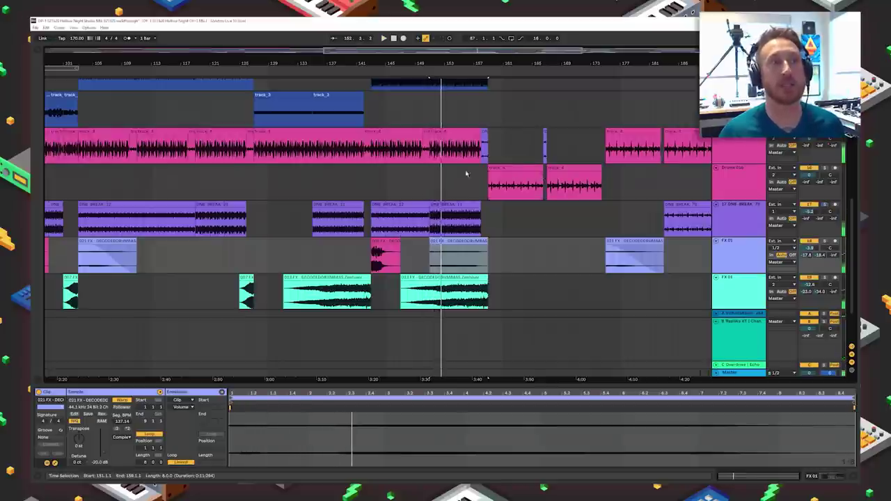
click(372, 183)
Step: Browse down to the drum tracks, inspect the Drums 01b track_4 clip, and set the start at bar 159
scroll(376, 188, down, 2)
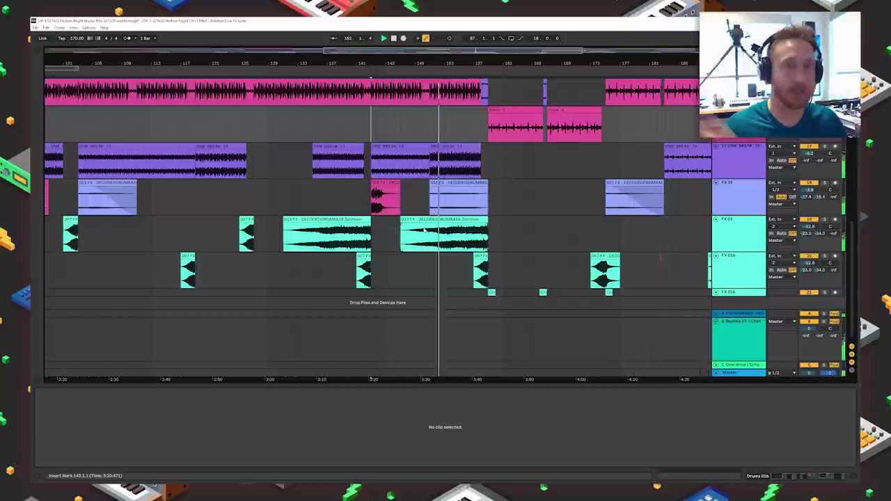
scroll(428, 232, down, 1)
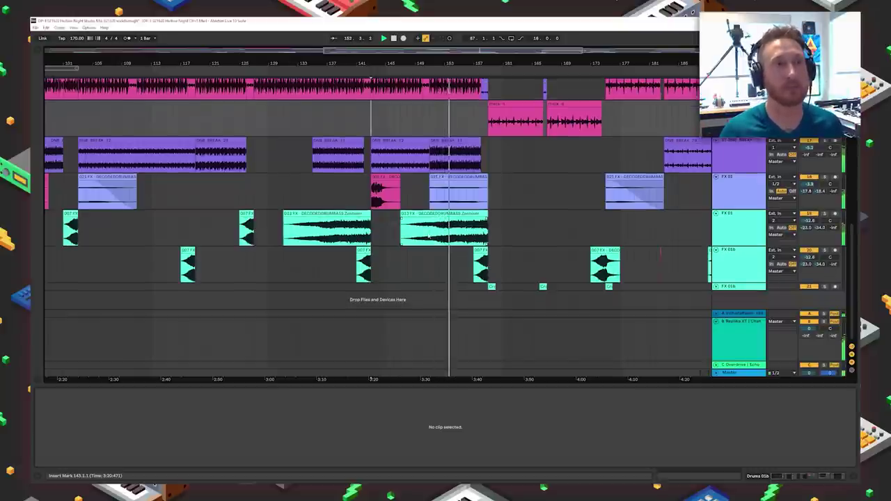
scroll(435, 233, up, 2)
scroll(446, 236, down, 2)
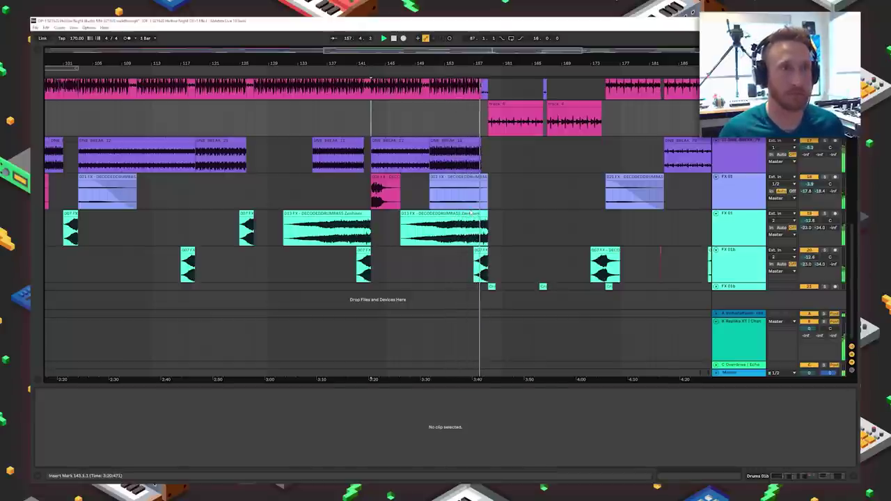
scroll(469, 213, up, 5)
scroll(470, 212, down, 3)
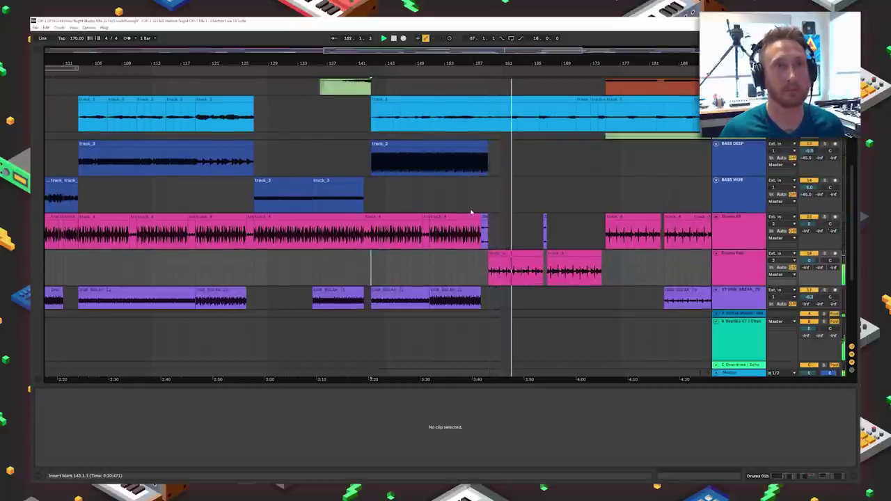
scroll(425, 177, down, 2)
scroll(424, 178, down, 3)
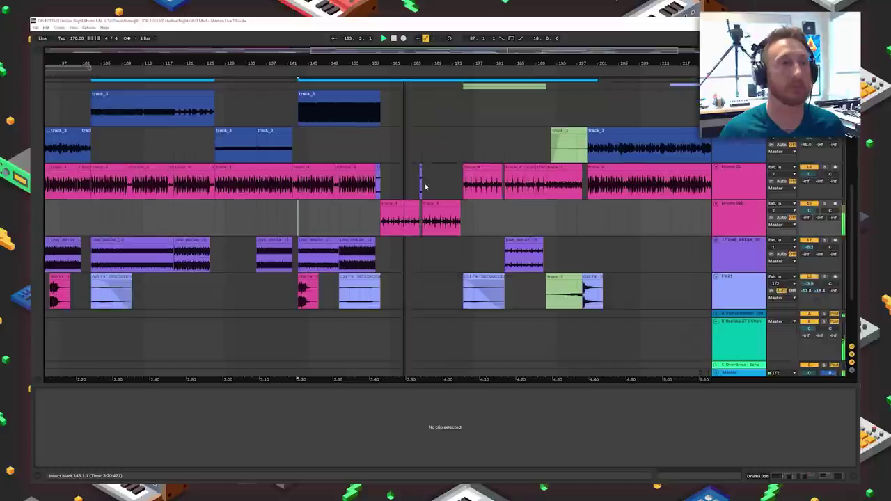
scroll(432, 194, up, 4)
scroll(433, 195, up, 6)
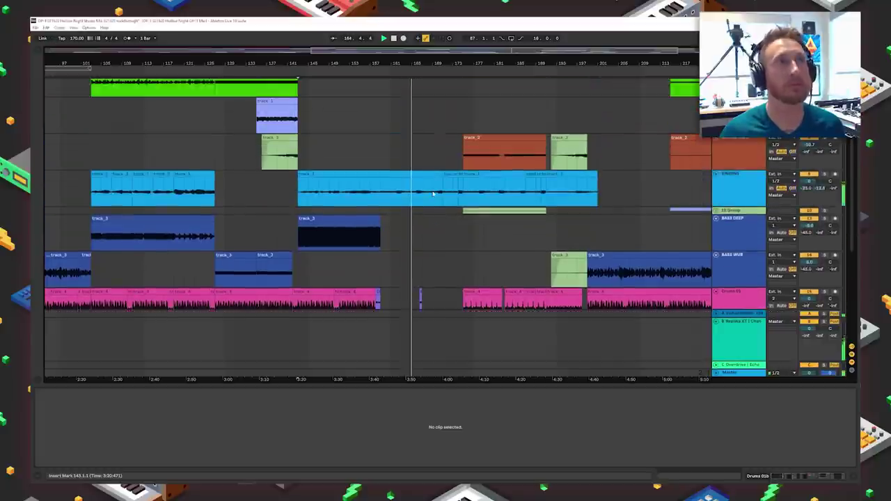
scroll(433, 191, down, 2)
scroll(433, 190, down, 8)
scroll(433, 190, down, 6)
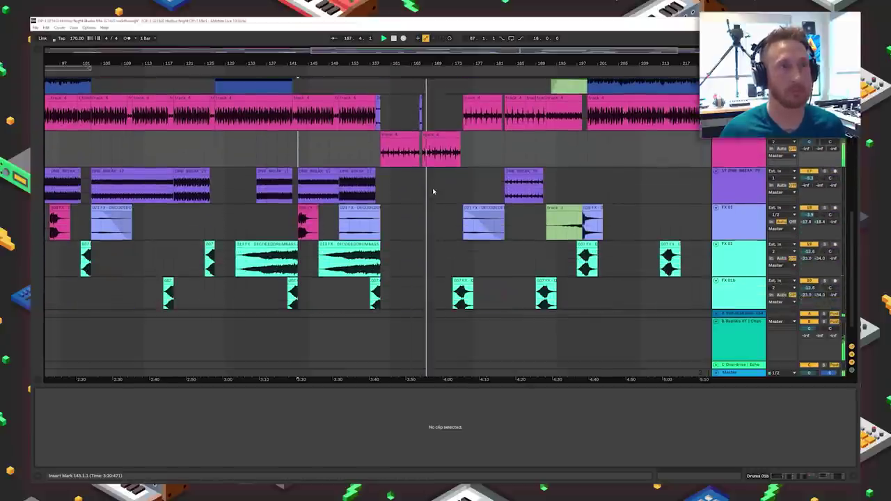
scroll(433, 189, up, 4)
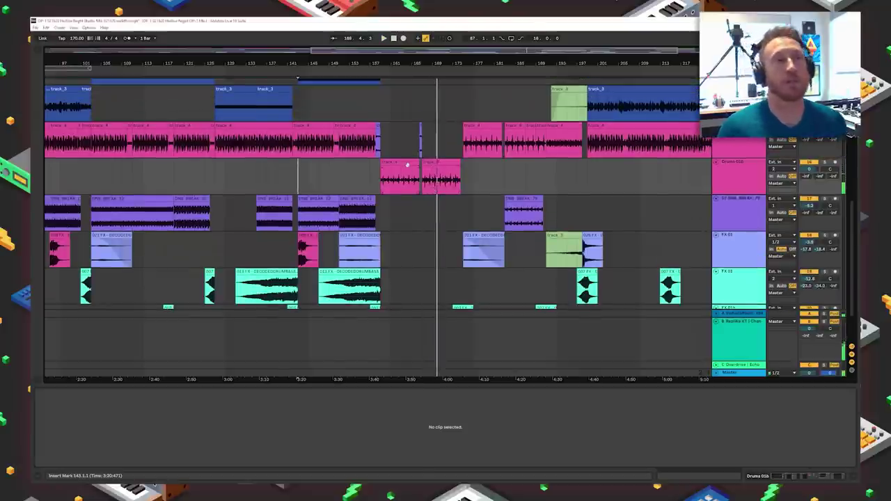
click(408, 164)
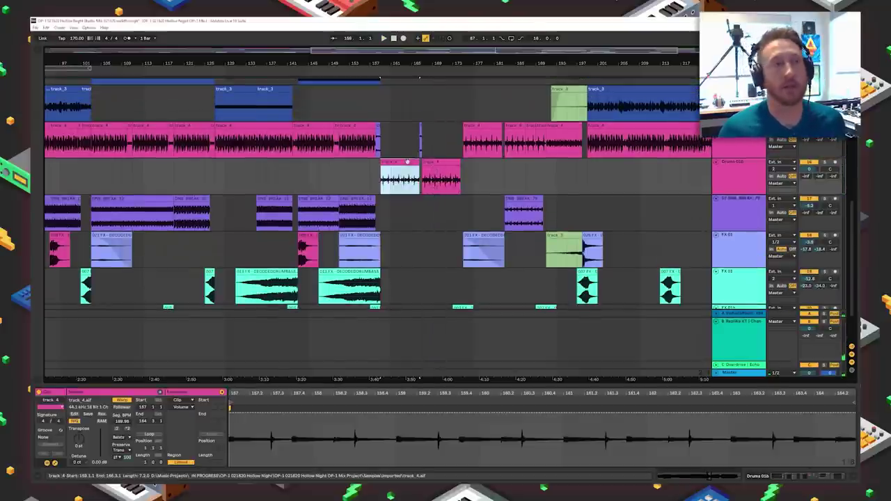
click(381, 155)
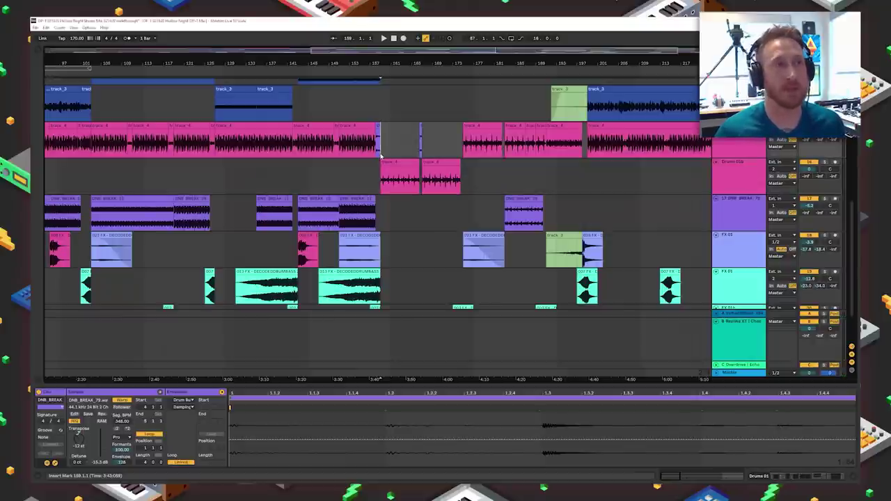
Step: Inspect the blue track_1 clip on the Singing track
scroll(380, 167, up, 5)
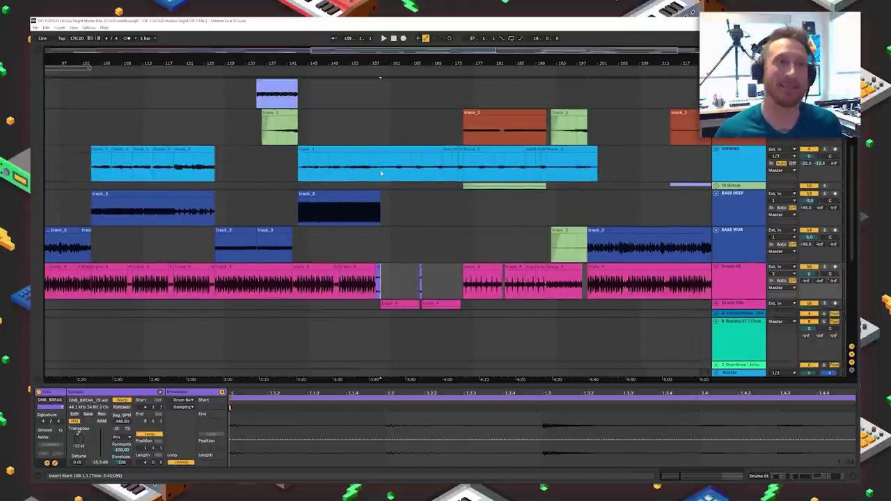
click(381, 174)
scroll(384, 180, up, 10)
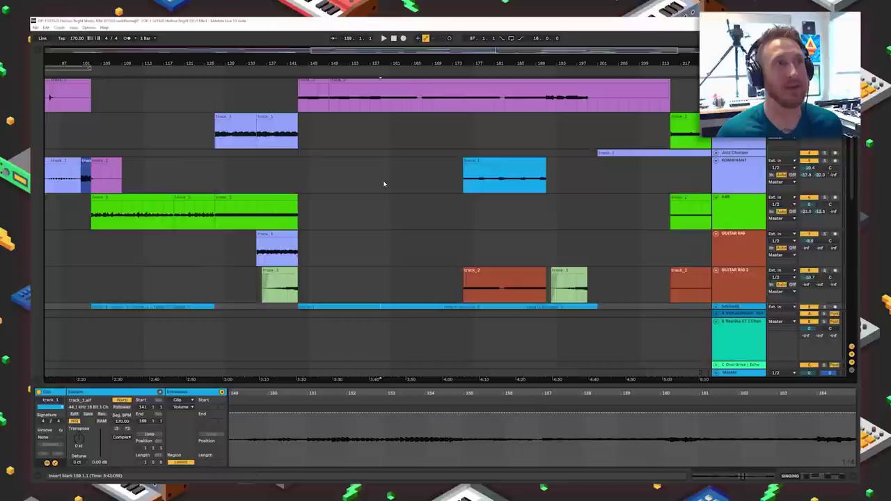
Step: Play from bar 159, checking the blue Singing clip's settings and restarting playback
click(386, 199)
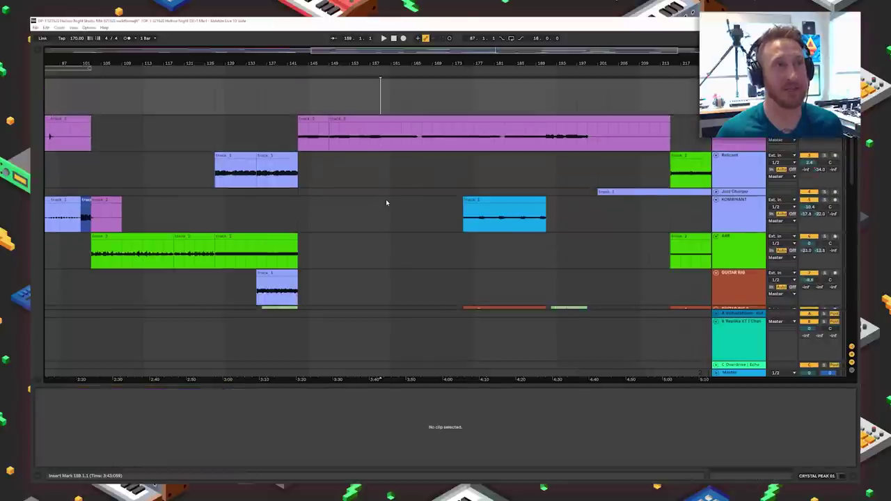
scroll(385, 199, down, 1)
scroll(386, 199, up, 1)
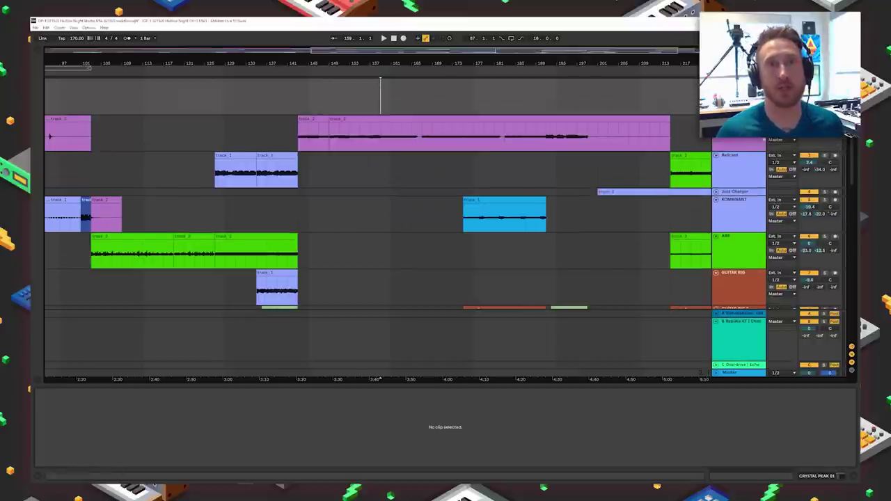
key(space)
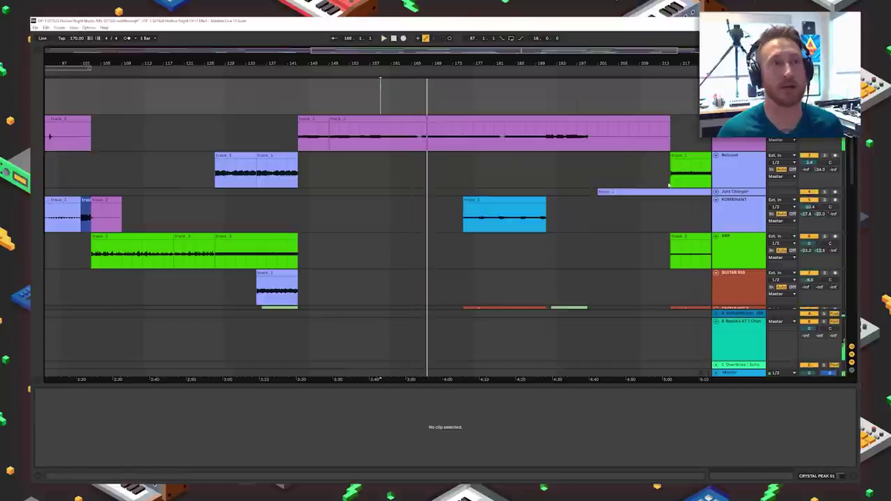
scroll(615, 188, down, 5)
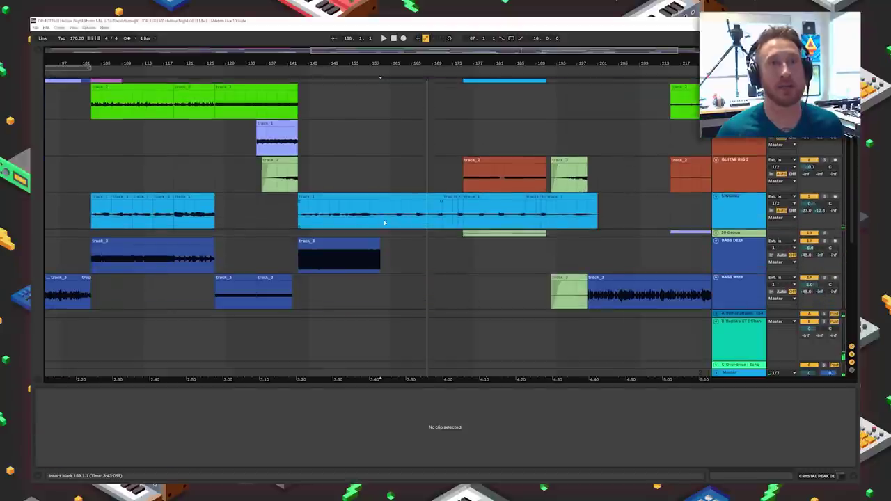
click(417, 214)
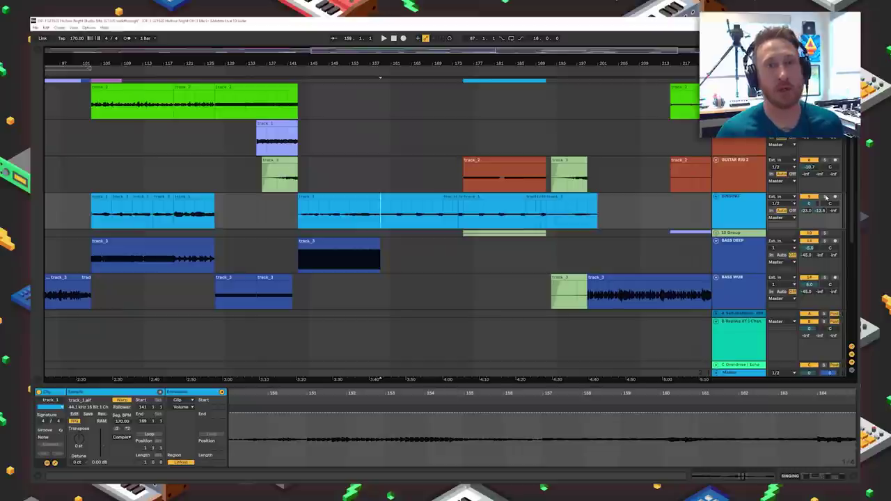
key(space)
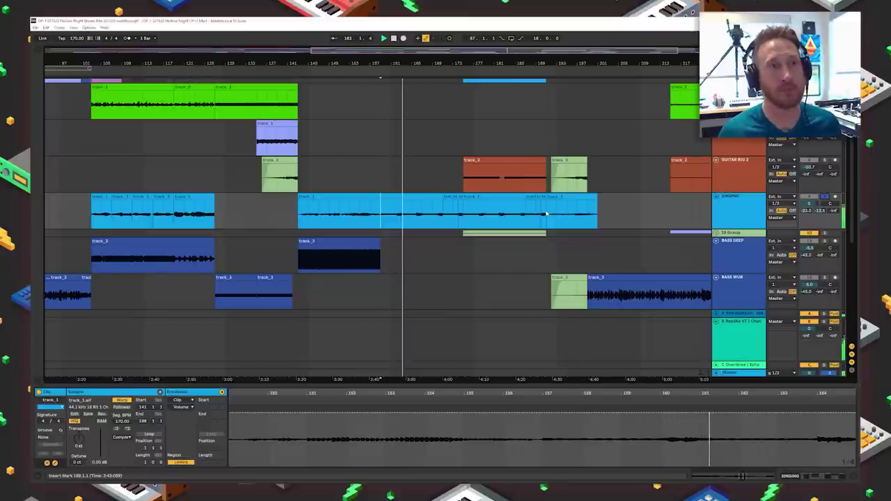
Step: Solo Drums D1b and select bars 159–175 on the drum track
scroll(547, 214, down, 4)
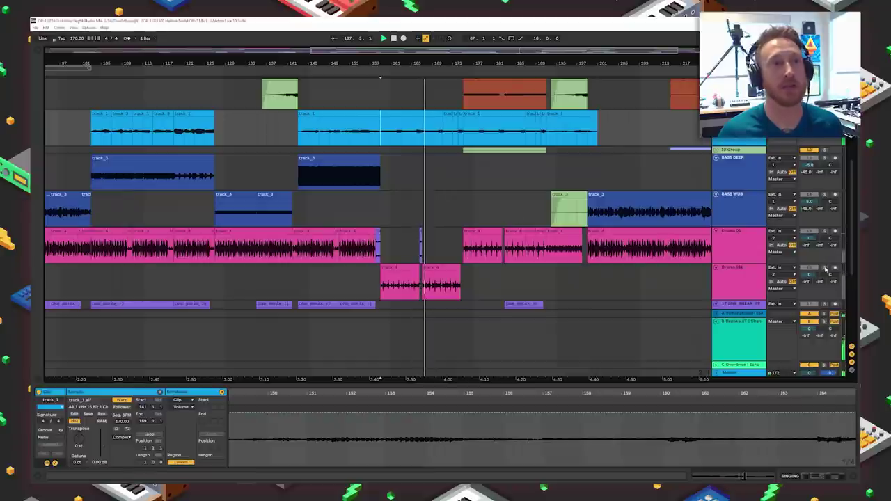
click(825, 267)
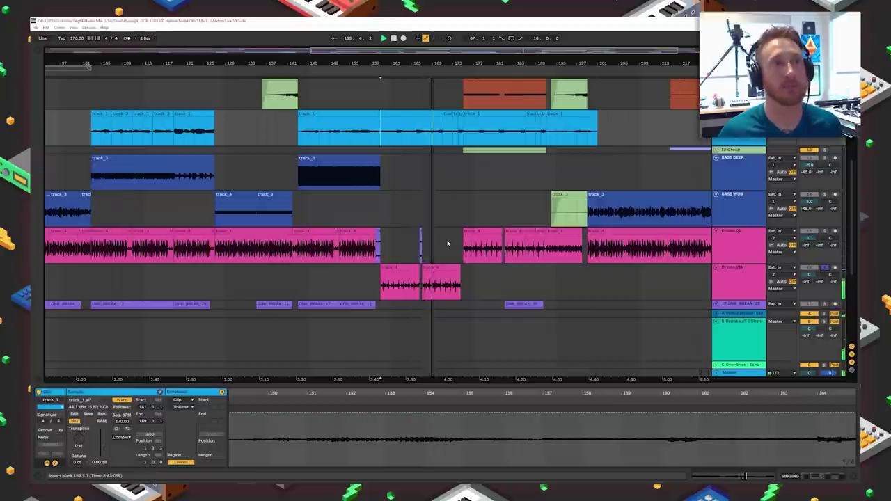
scroll(456, 245, down, 5)
scroll(452, 238, down, 1)
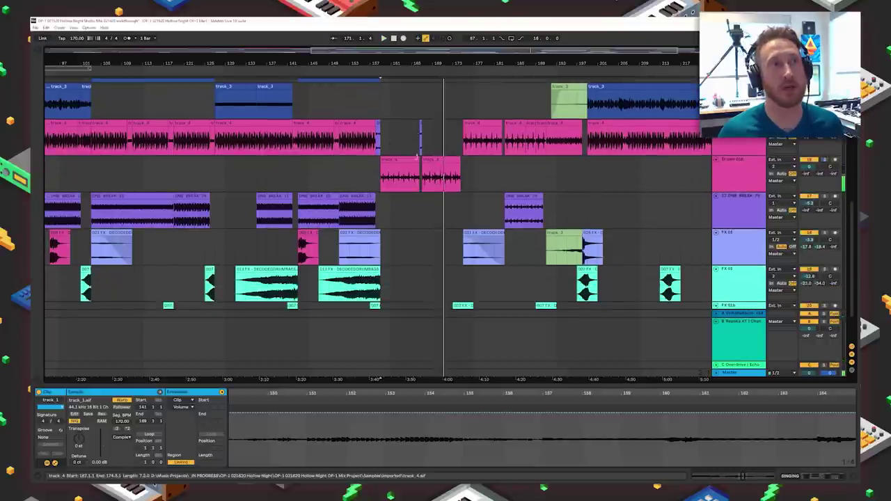
drag(380, 144, 464, 139)
Step: Extend the bar 159–175 time selection to the SINGING track
scroll(440, 182, up, 4)
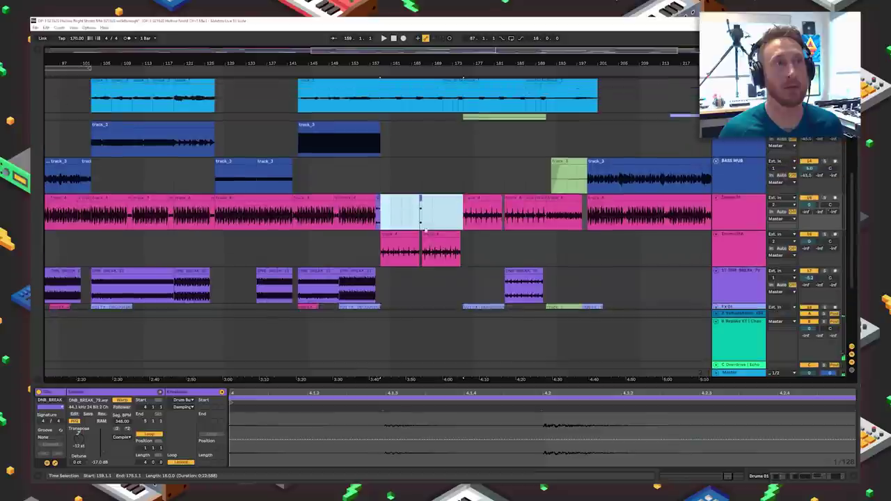
key(Delete)
drag(381, 167, 464, 171)
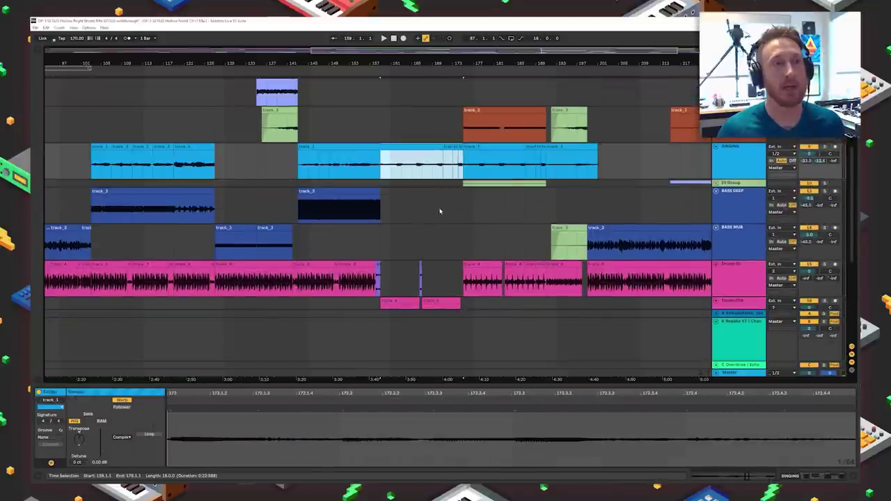
scroll(430, 238, down, 5)
scroll(421, 263, up, 3)
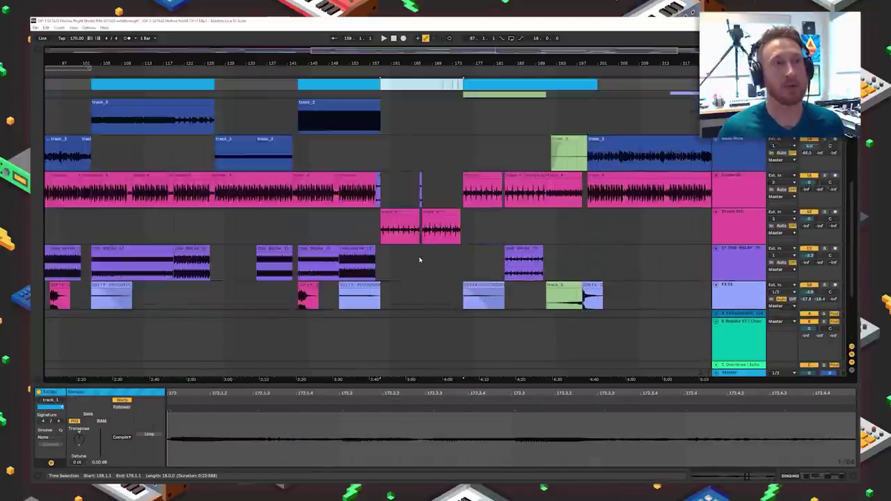
scroll(420, 261, down, 2)
scroll(432, 230, up, 4)
Step: Clear the clip selection and select the Relicant track
click(456, 196)
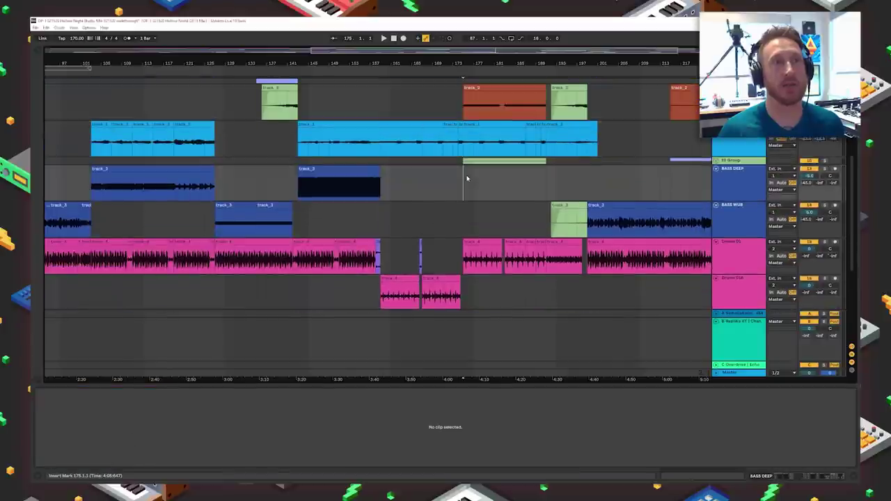
scroll(460, 223, up, 6)
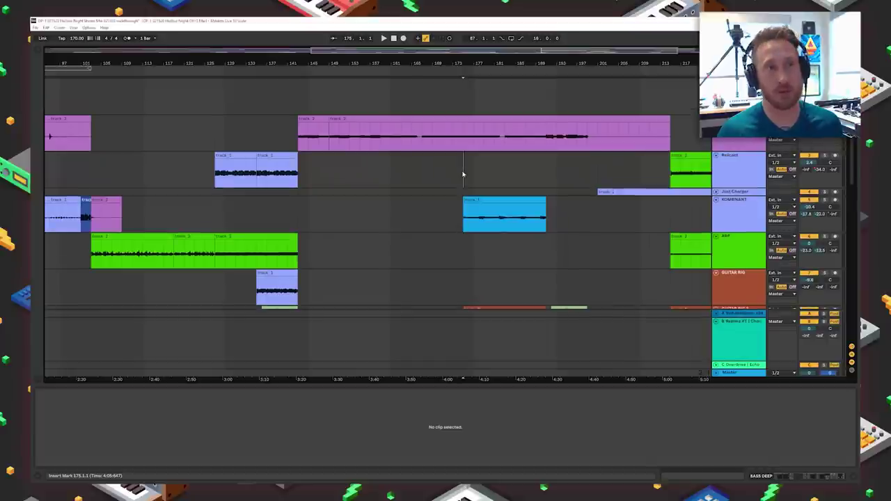
click(463, 174)
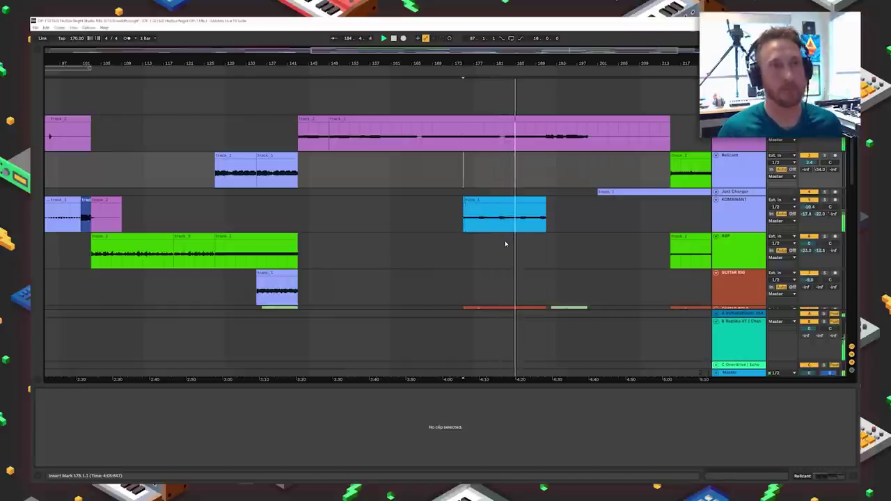
Step: Unfold the 10 Group to show its two PAD tracks and place the insert mark at bar 175
scroll(505, 244, down, 2)
scroll(505, 242, down, 1)
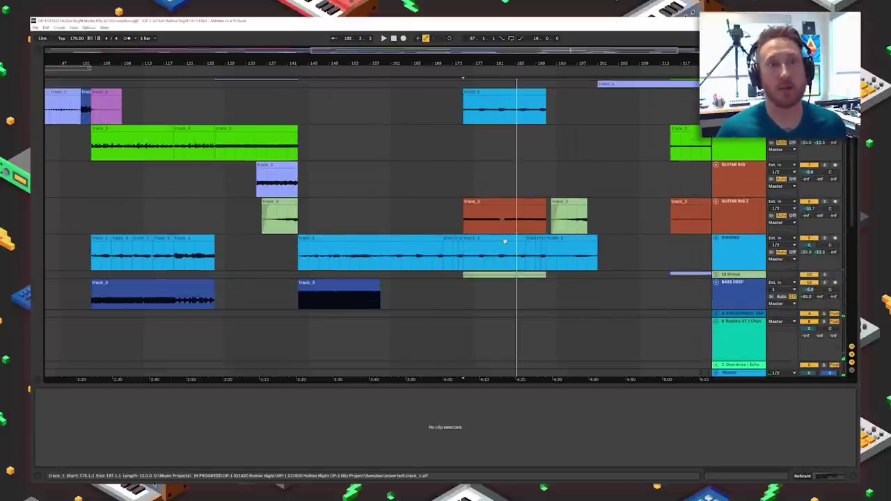
scroll(511, 243, down, 2)
click(715, 224)
scroll(570, 259, down, 4)
scroll(599, 171, up, 2)
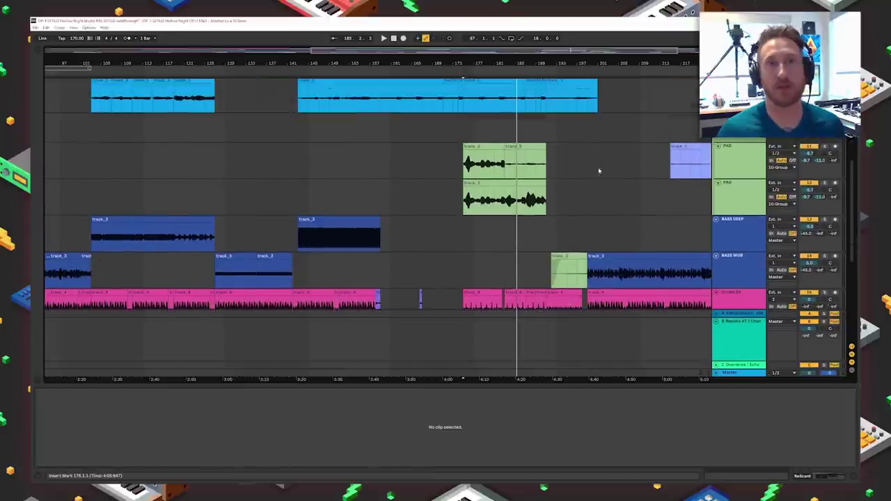
click(461, 127)
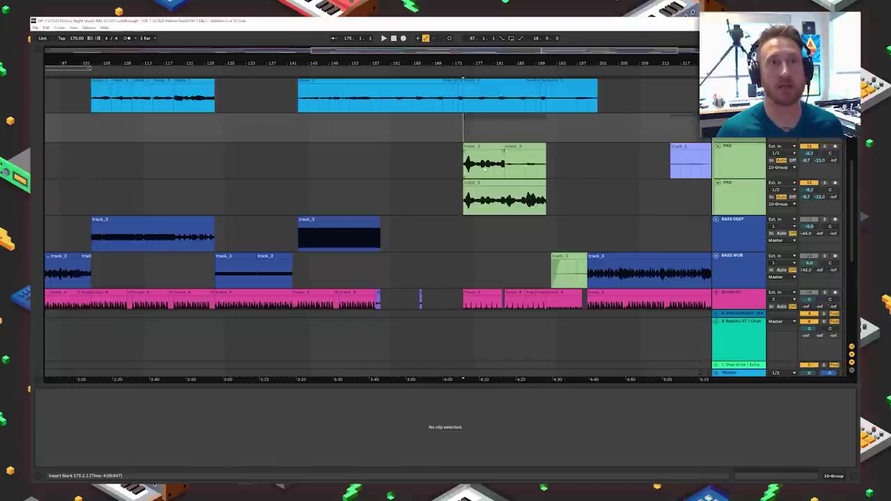
Step: On the second PAD track, switch Erosion to Wide Noise while playing the PAD
click(742, 188)
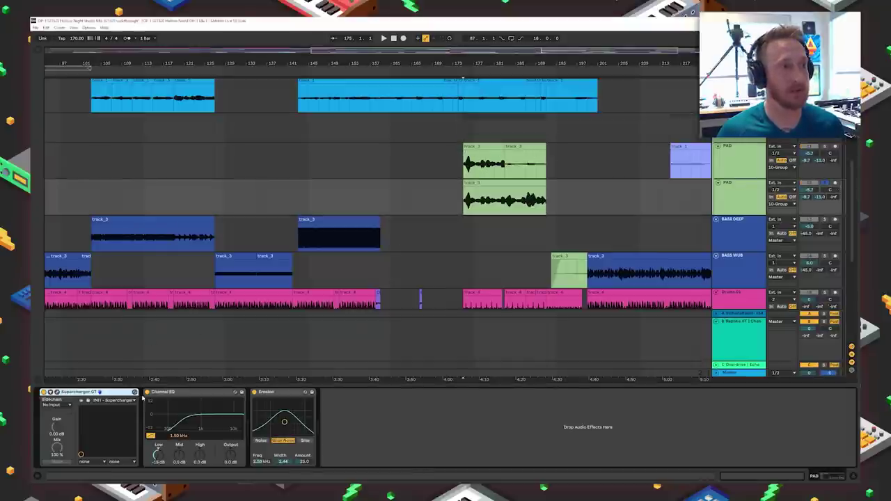
click(259, 392)
key(space)
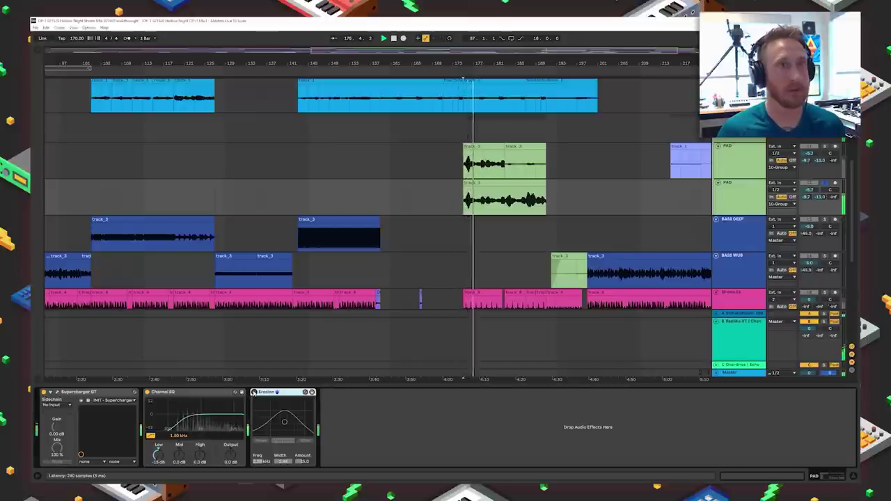
click(283, 441)
key(space)
key(space)
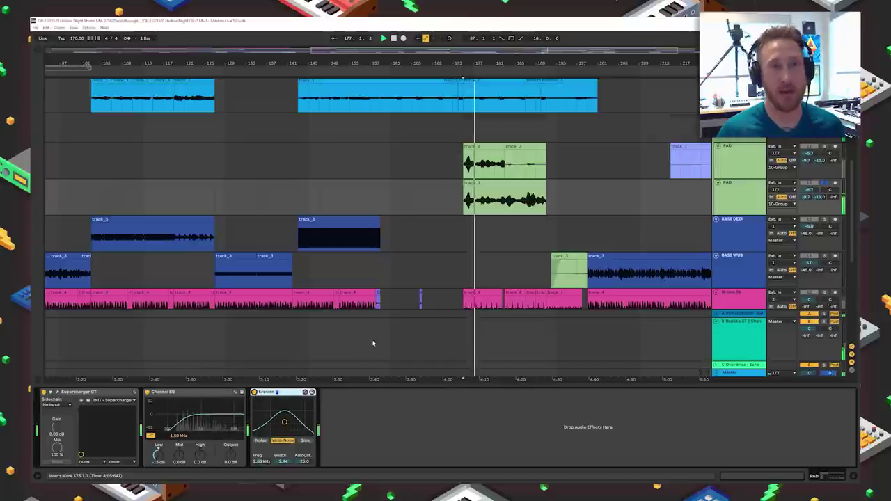
Step: On the first PAD track, open the QuatroMod editor, then open and close Guitar Rig 5
click(827, 148)
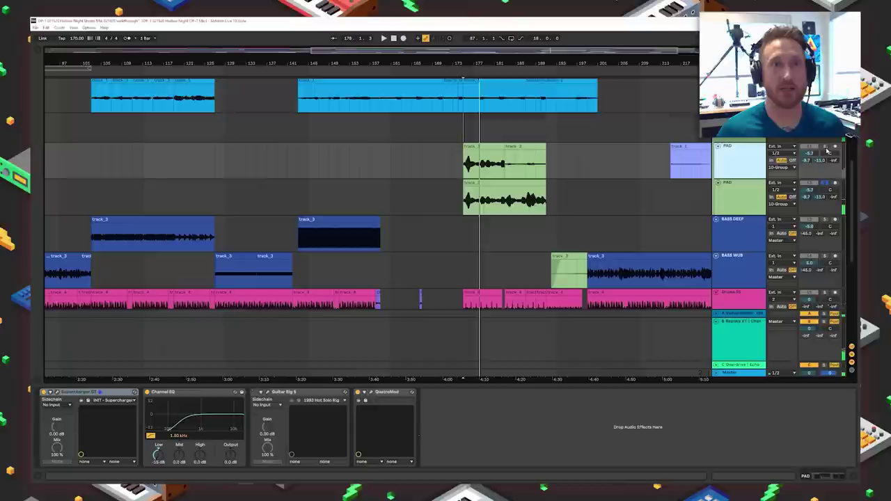
click(370, 393)
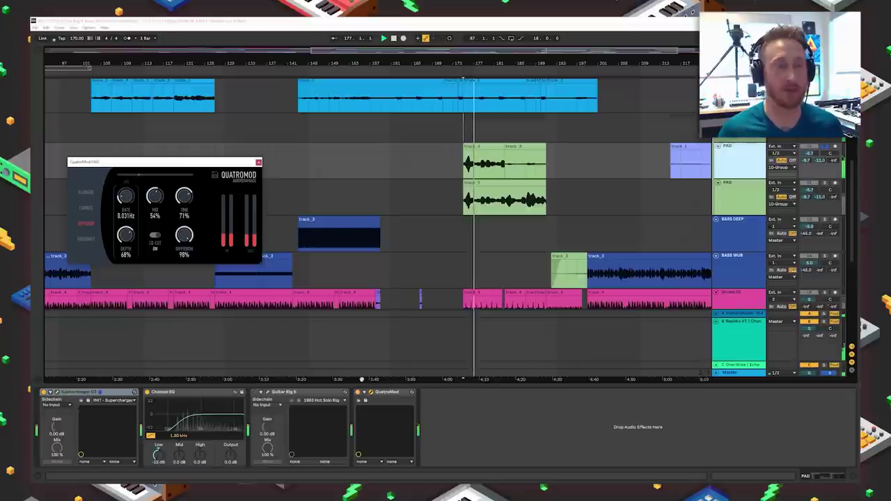
click(513, 174)
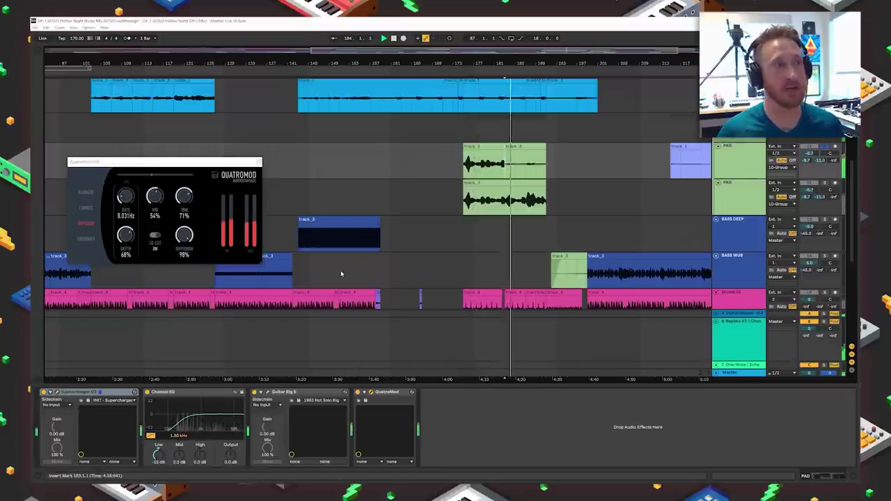
click(267, 392)
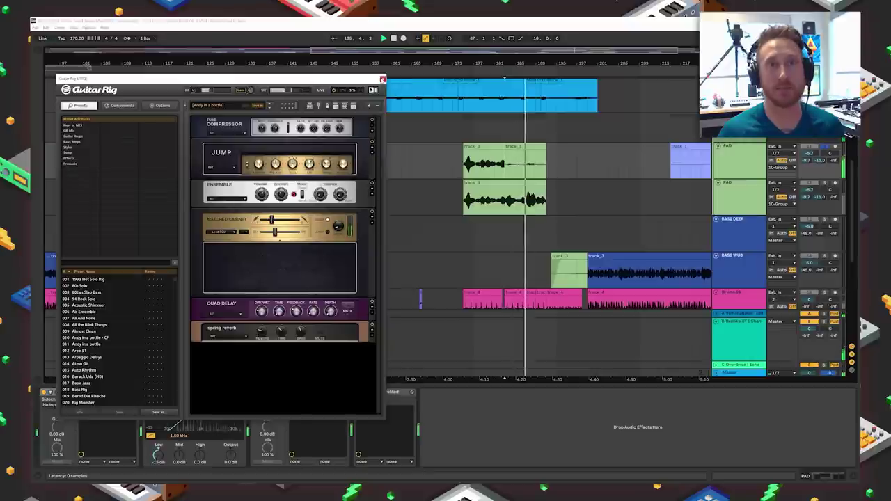
click(382, 79)
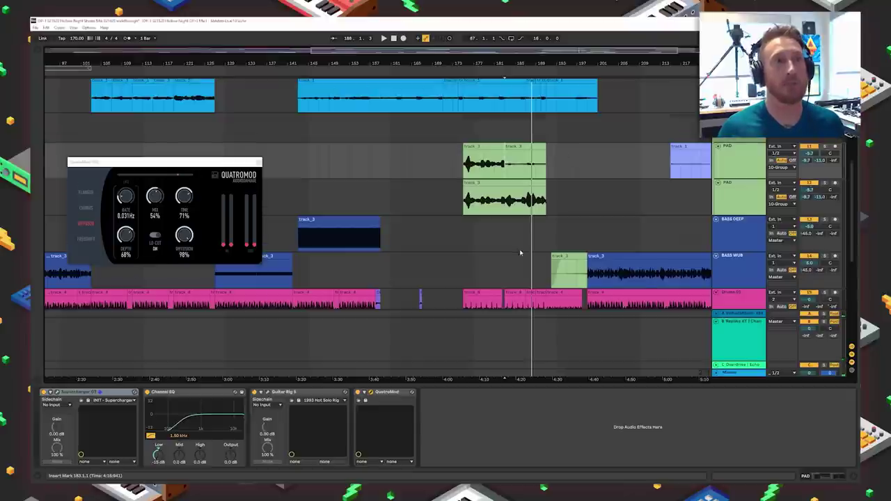
scroll(512, 257, down, 1)
Step: Select the track_2 clip on Guitar Rig 2 to display its effect chain
scroll(512, 256, up, 3)
scroll(511, 260, up, 5)
click(493, 179)
scroll(487, 168, up, 6)
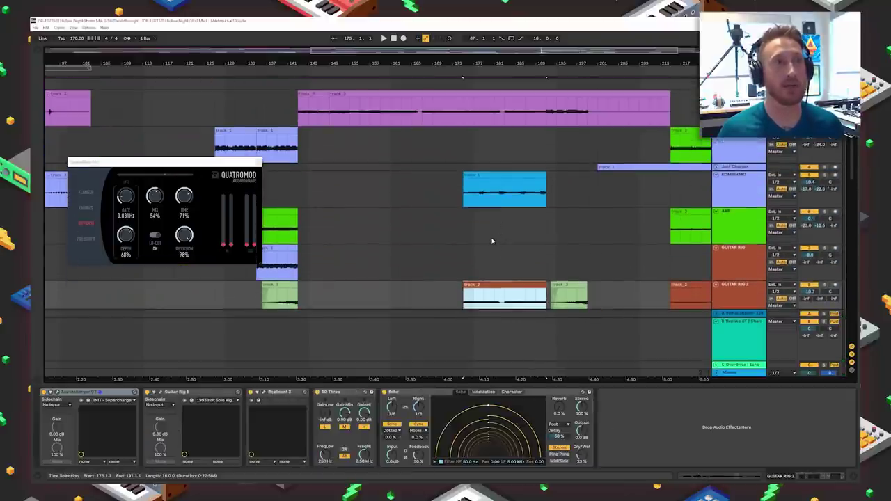
click(470, 142)
scroll(536, 146, down, 3)
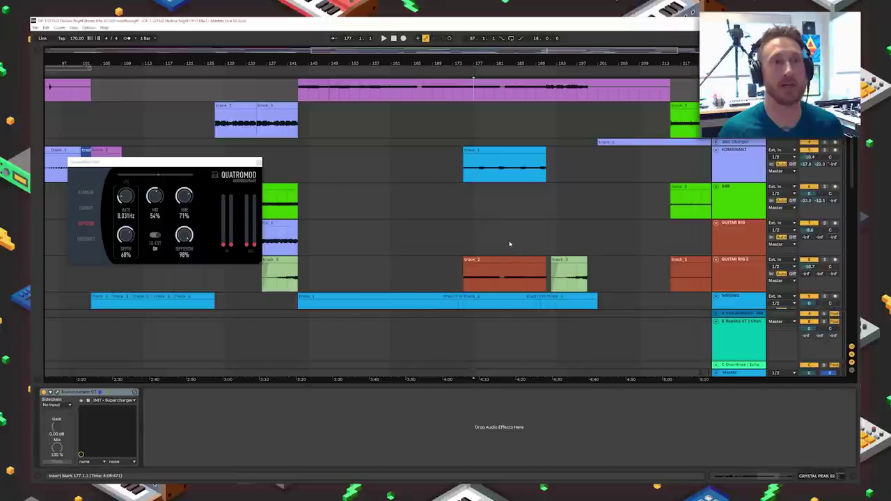
click(505, 273)
Step: Solo and play Guitar Rig 2, expanding the Guitar Rig plugin's Container before closing it
click(826, 259)
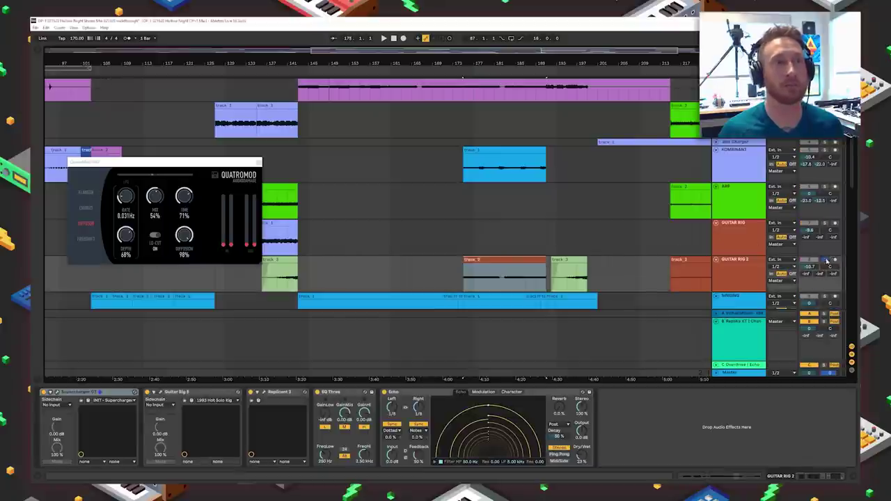
key(space)
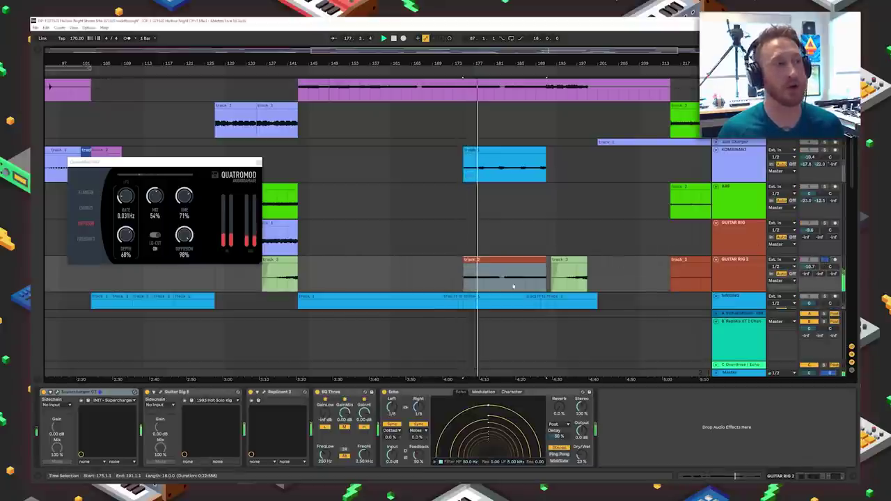
click(165, 393)
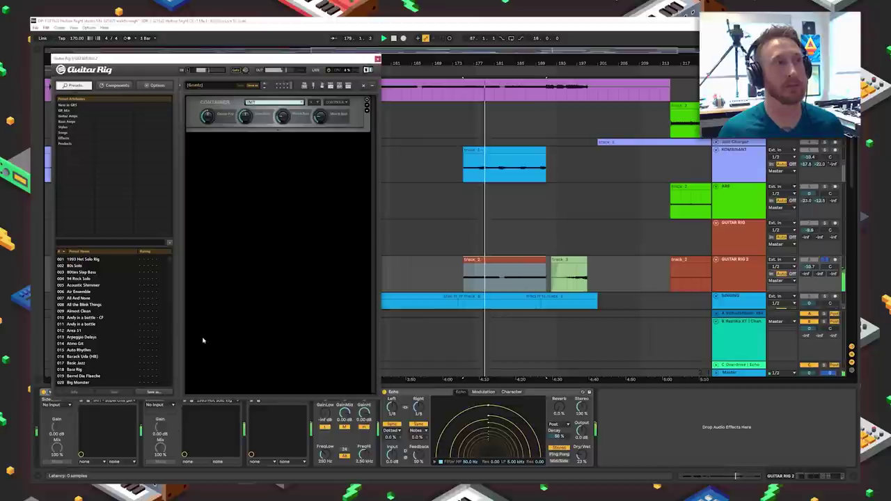
click(271, 131)
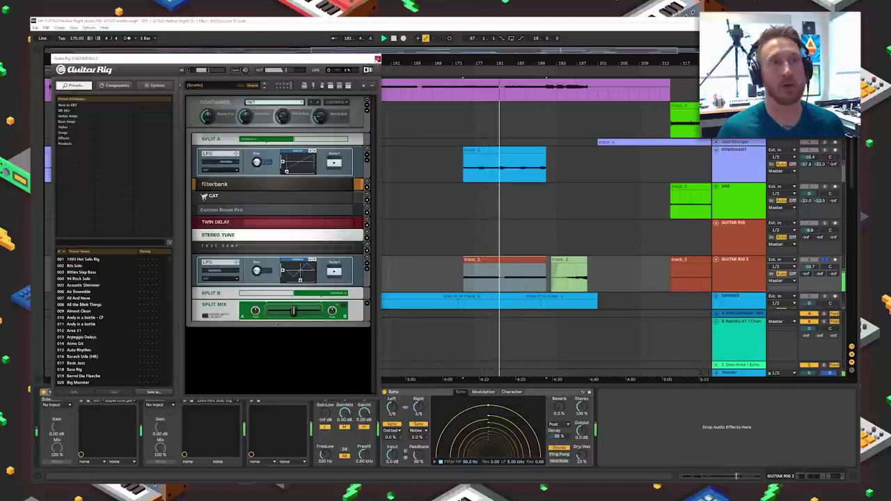
click(372, 265)
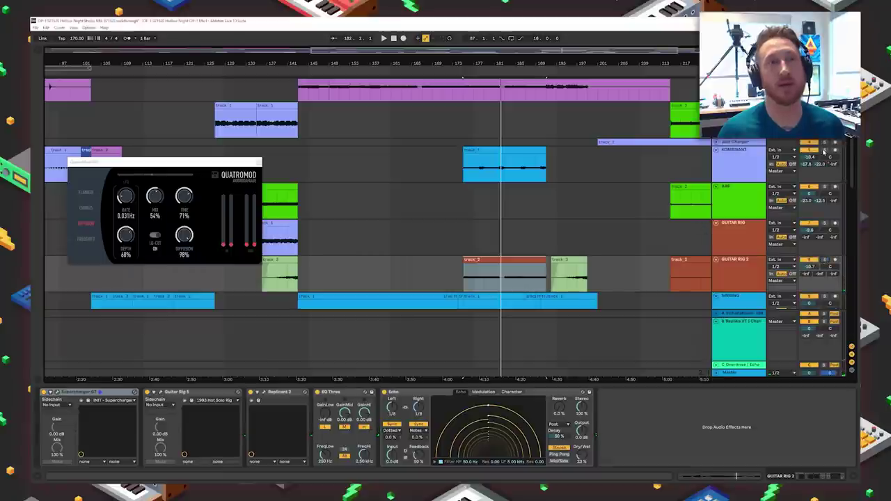
Step: Show the Kominant clip's Supercharger GT, Kombinat Tri and QuatroMod chain, then stop playback at bar 173
click(516, 148)
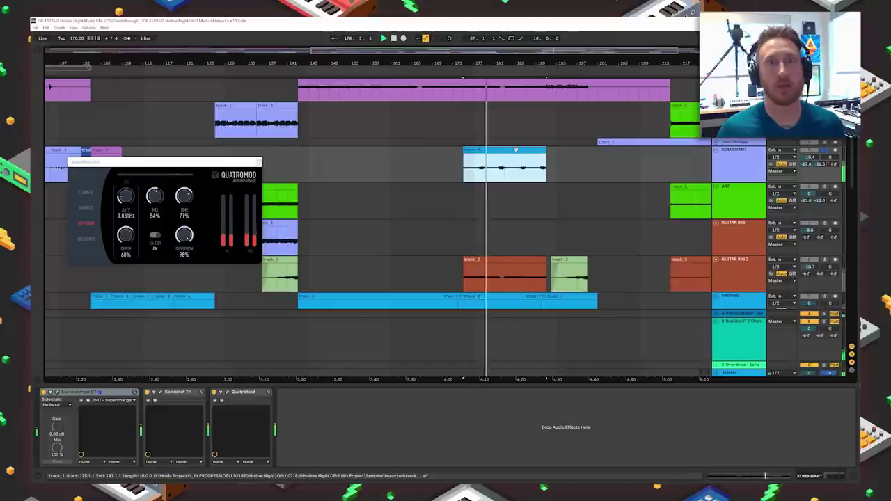
click(452, 167)
key(space)
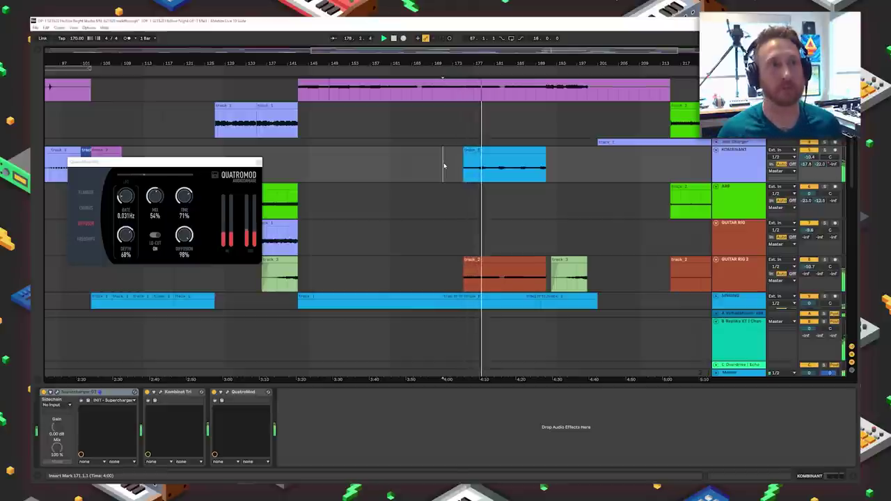
Step: Select the purple clip to view its Channel EQ and zoom the arrangement in around it
scroll(474, 209, down, 10)
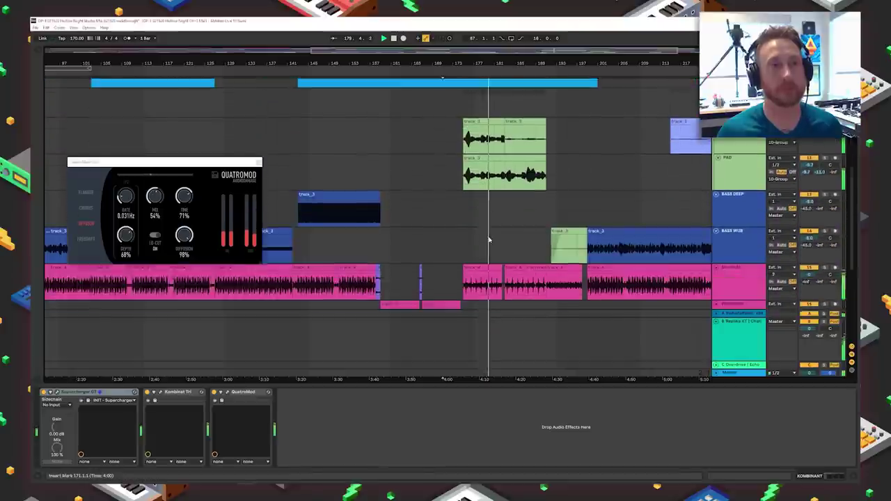
scroll(489, 238, down, 5)
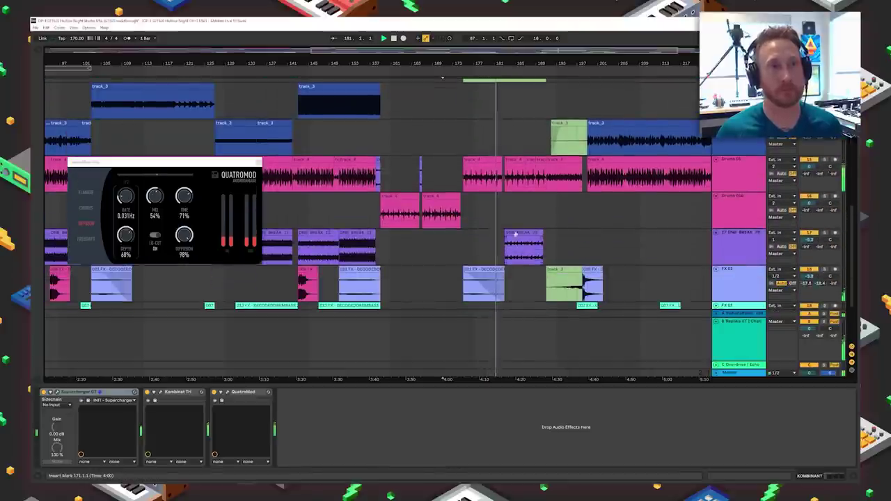
click(518, 235)
drag(474, 59, 468, 61)
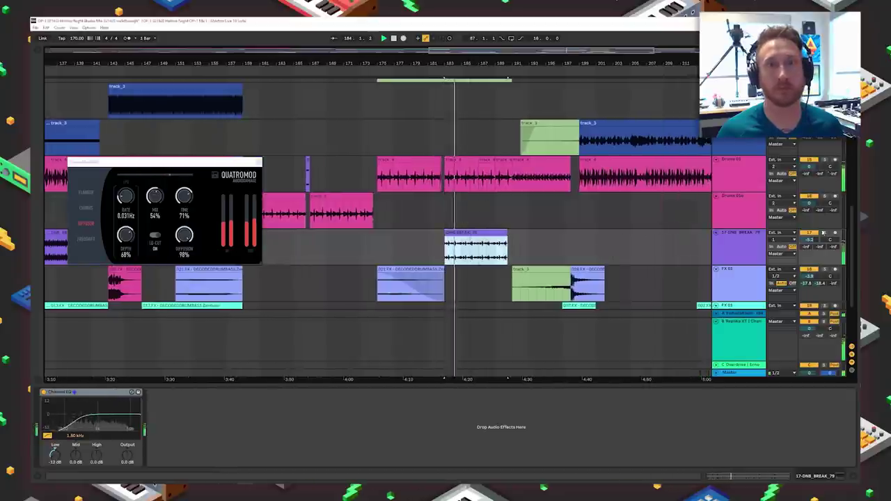
click(826, 235)
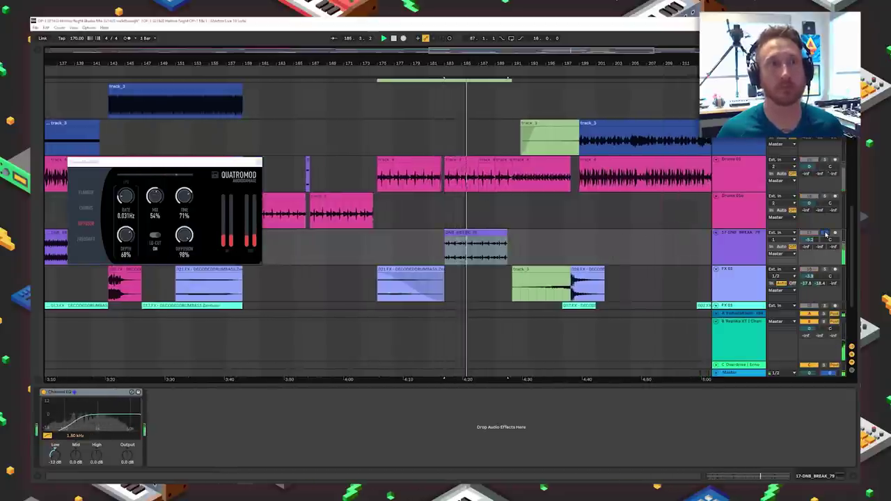
Step: Display the BASS WUB chain of OTT, Audio Effect Rack, Neutron 3 and Compressor
scroll(536, 240, up, 2)
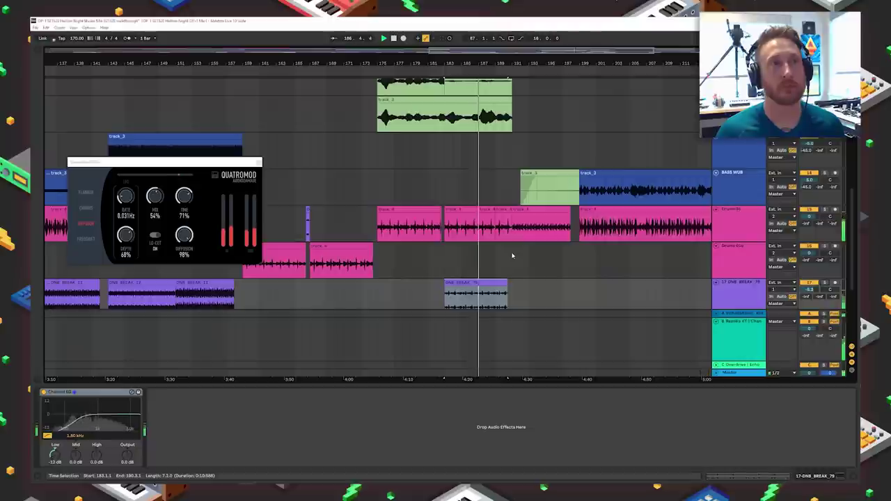
scroll(512, 255, down, 6)
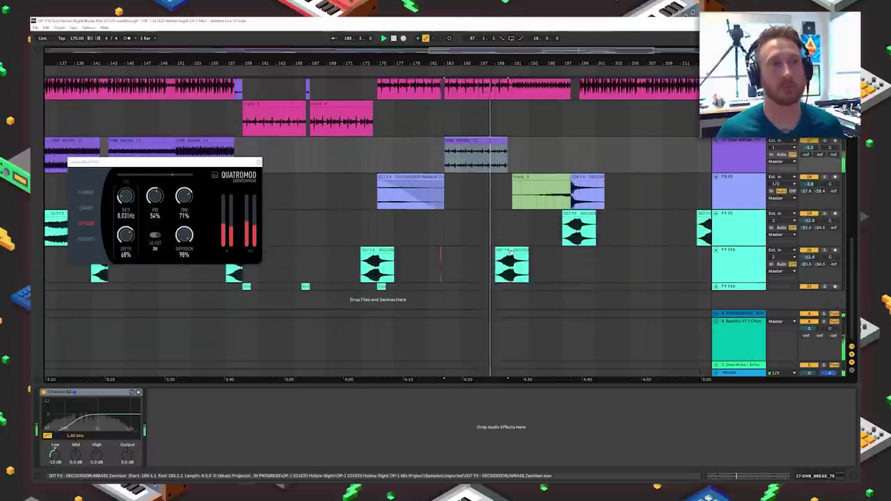
scroll(511, 255, up, 2)
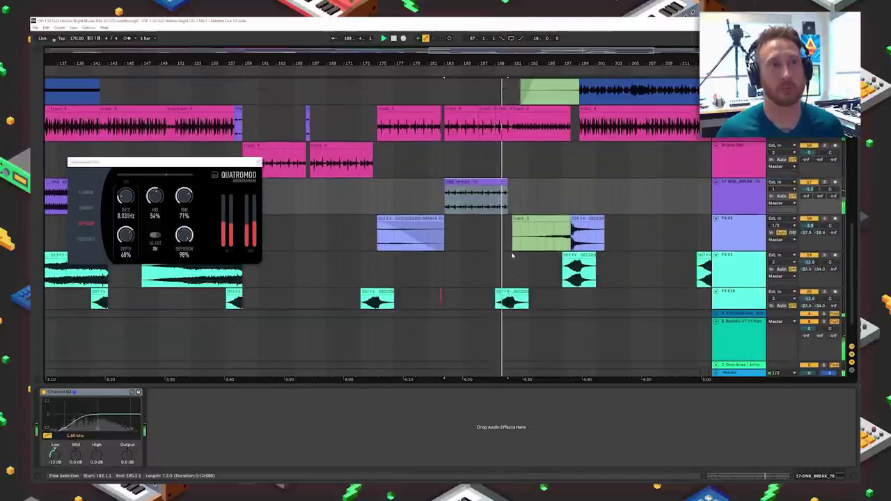
scroll(511, 254, up, 4)
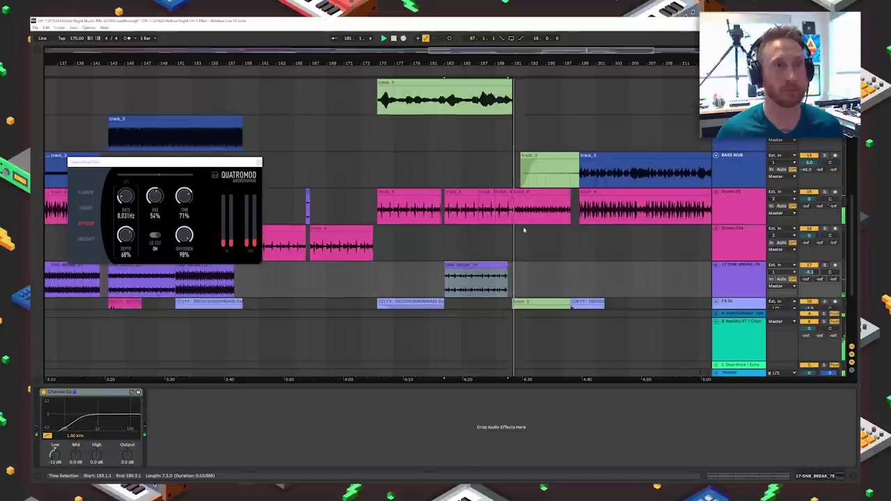
click(513, 174)
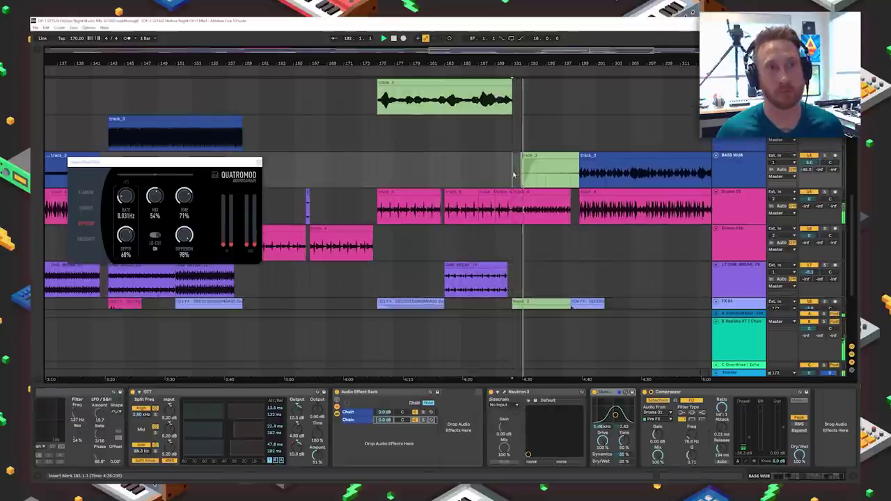
Step: Select the drums section to show its effects and play from around bar 195
click(535, 216)
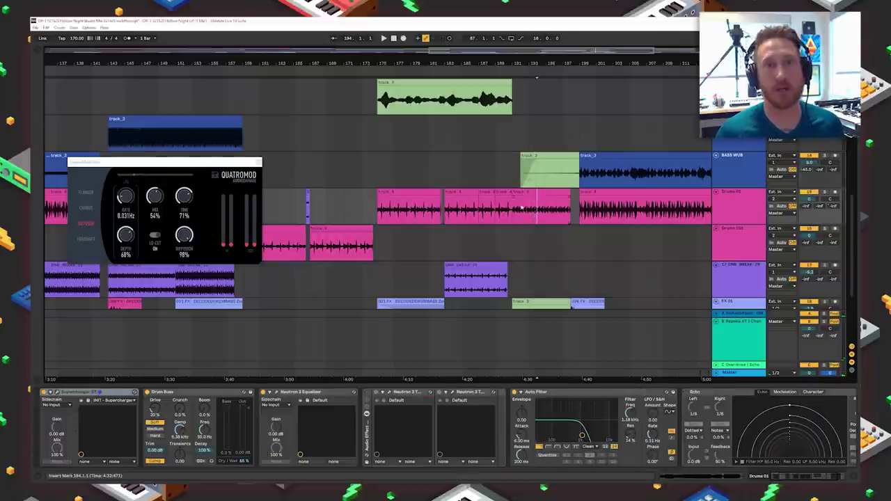
key(space)
click(546, 219)
click(546, 205)
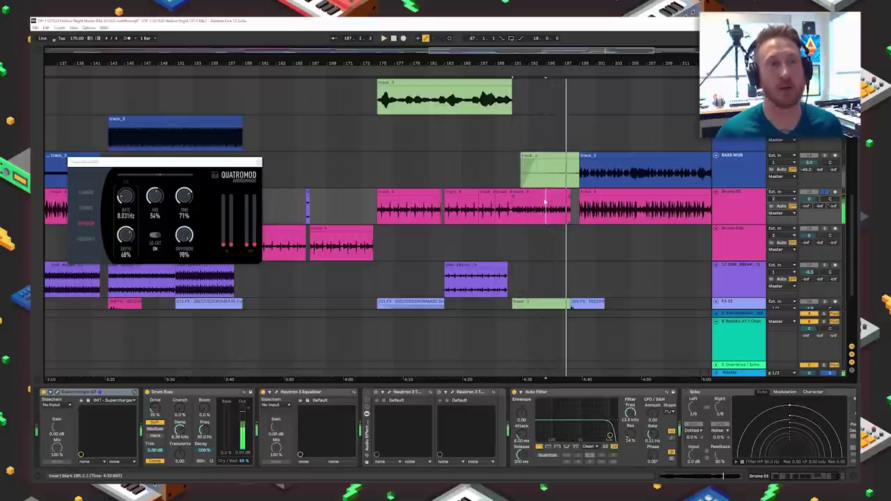
scroll(537, 262, down, 4)
Step: Show the FX 01 and green track_3 effect chains, playing briefly from bar 197
click(547, 216)
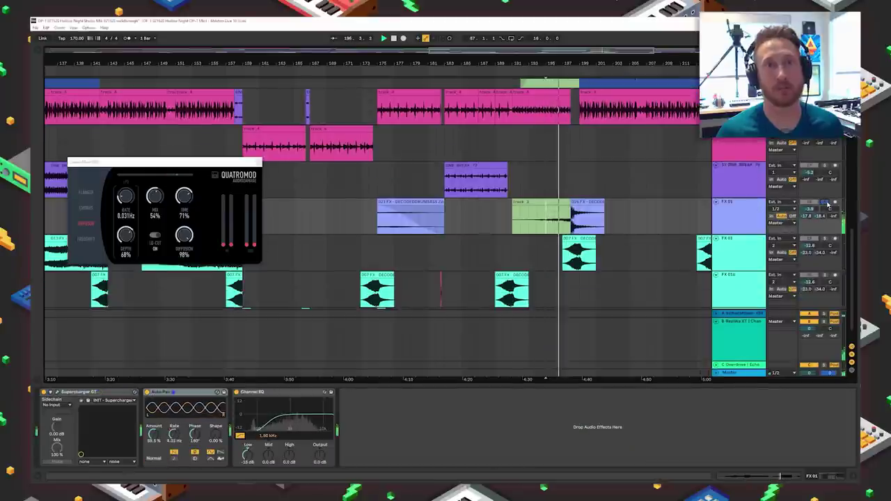
scroll(610, 240, up, 10)
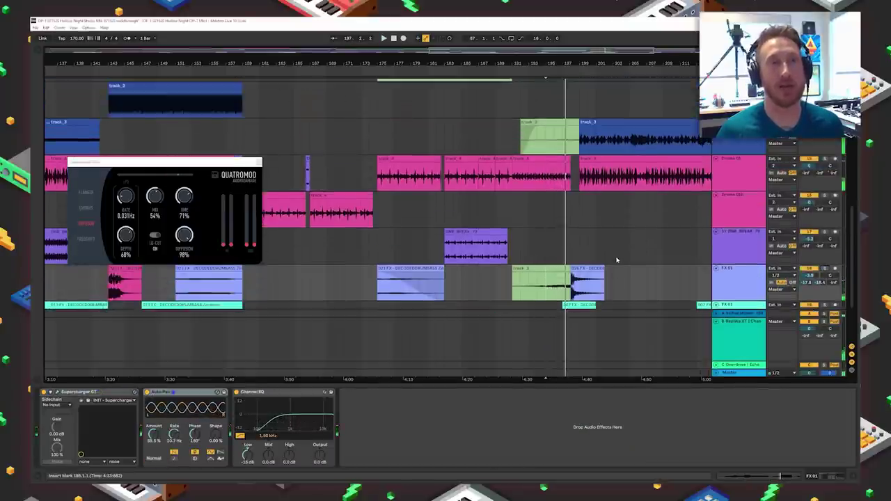
click(562, 148)
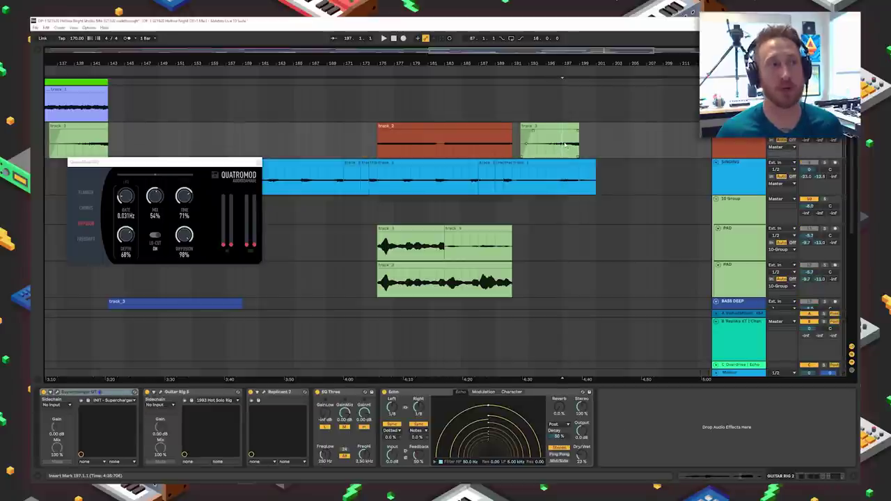
key(space)
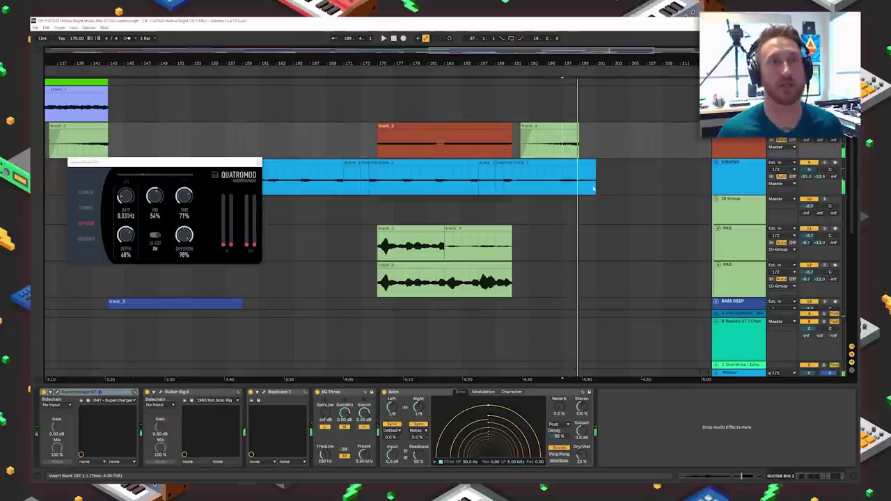
scroll(591, 191, up, 5)
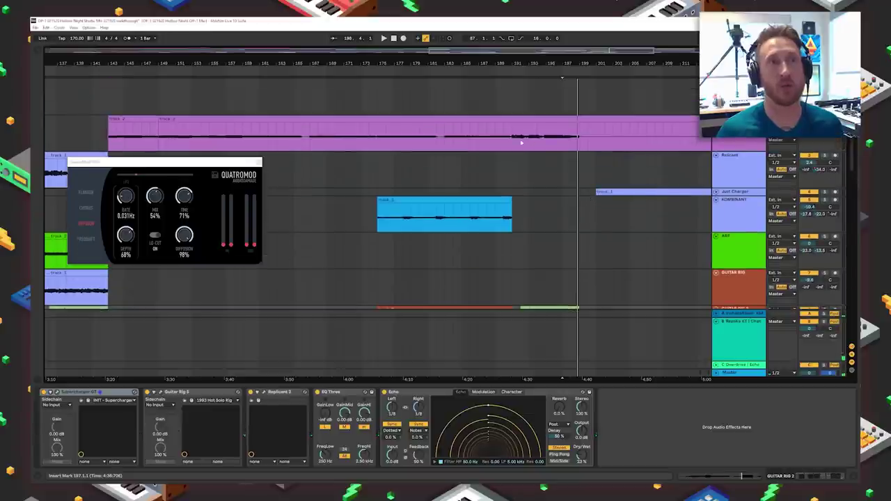
key(space)
Step: Select the Crystal Peak track to show its Supercharger GT and play from bar 197
click(566, 144)
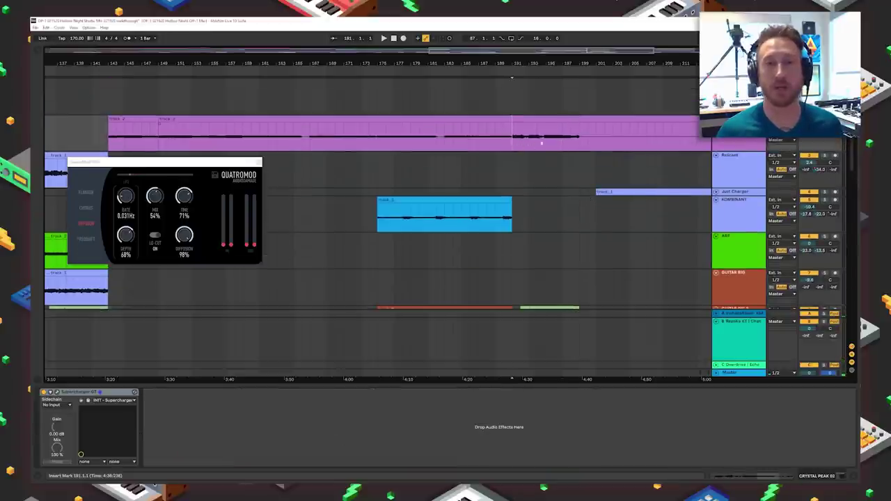
click(560, 204)
key(space)
scroll(560, 204, down, 15)
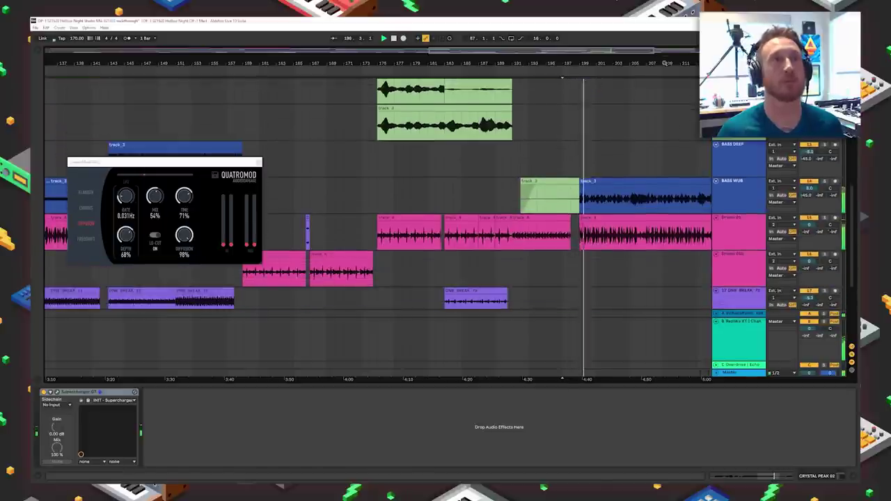
Step: Scroll to the later section and select its blue track_3 clip
scroll(544, 174, down, 2)
click(544, 181)
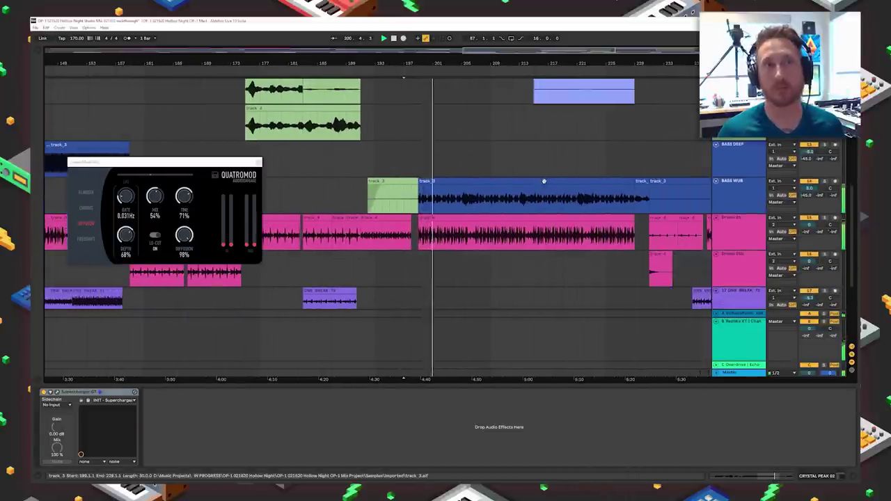
scroll(540, 223, down, 2)
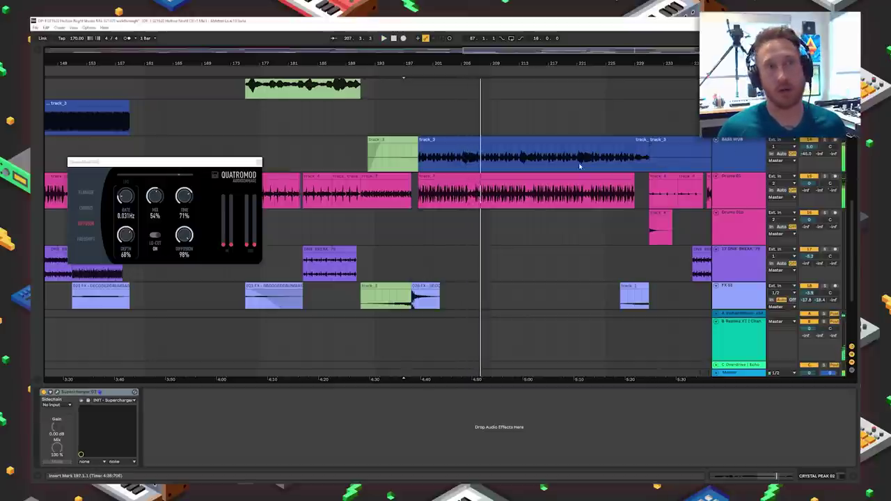
Step: Show Drums 01's Drum Buss, Neutron 3 Equalizer, Auto Filter and Echo chain, playing from bar 199
click(481, 188)
scroll(482, 254, up, 4)
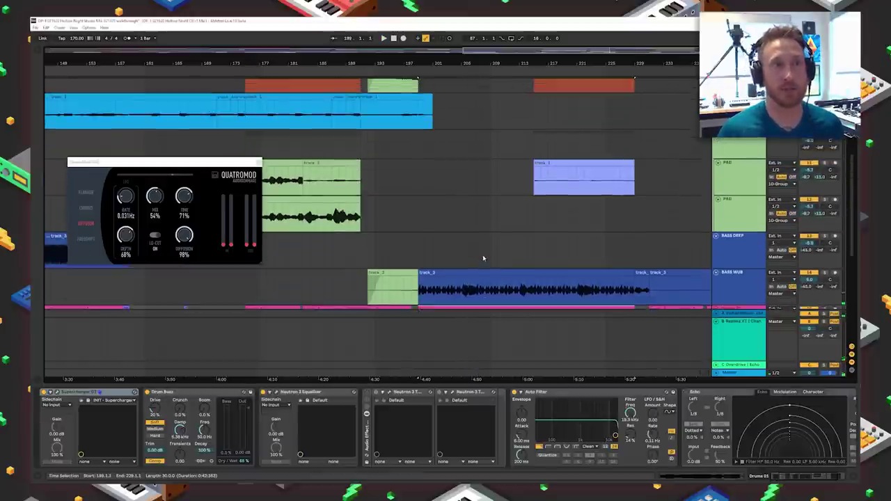
scroll(482, 255, down, 3)
scroll(482, 257, down, 1)
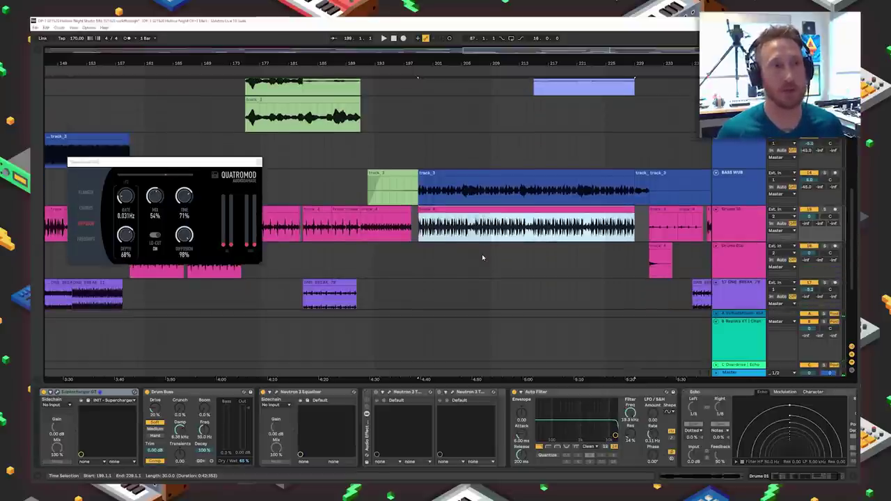
click(549, 212)
key(space)
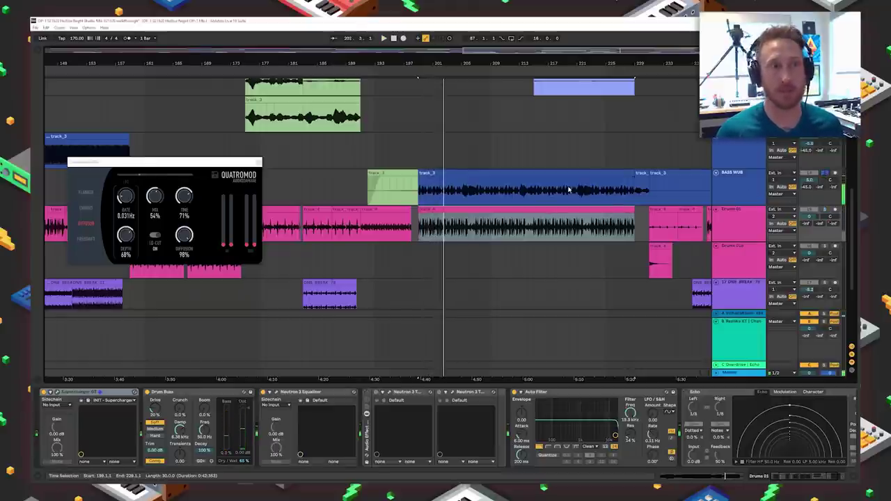
key(space)
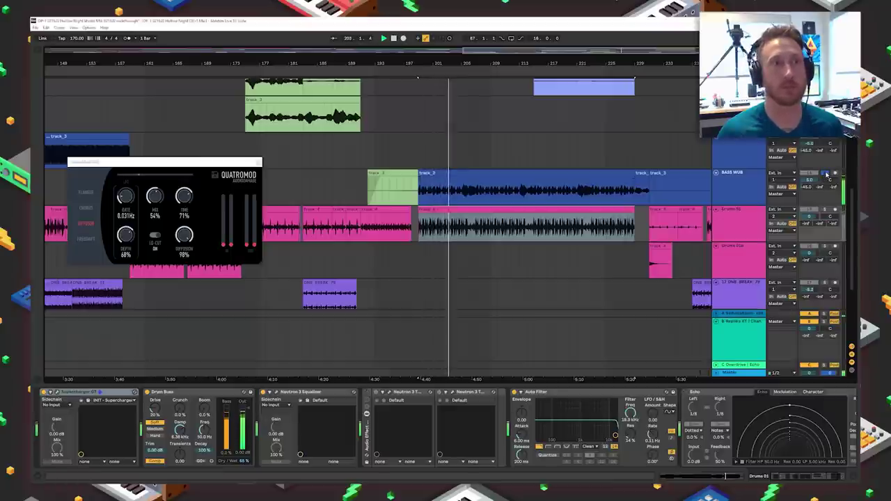
Step: Select the track_1 clip from bar 201 to show its effects and time range
scroll(465, 265, down, 10)
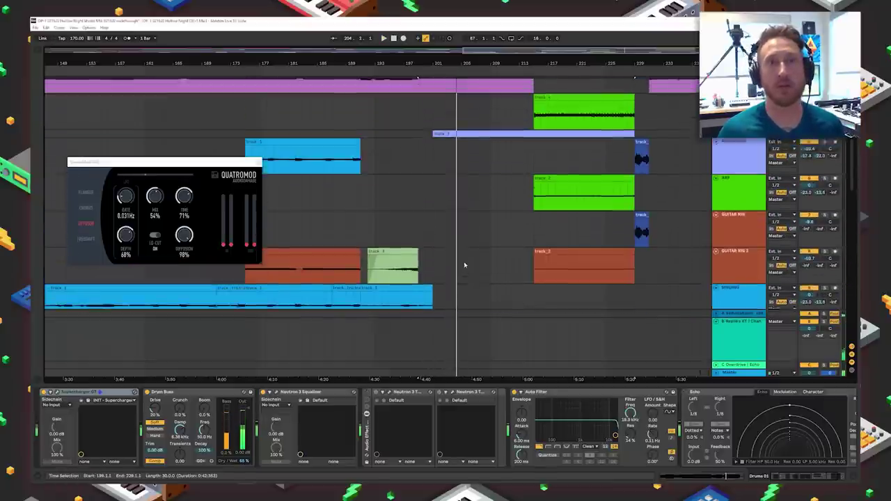
scroll(465, 264, up, 3)
click(522, 193)
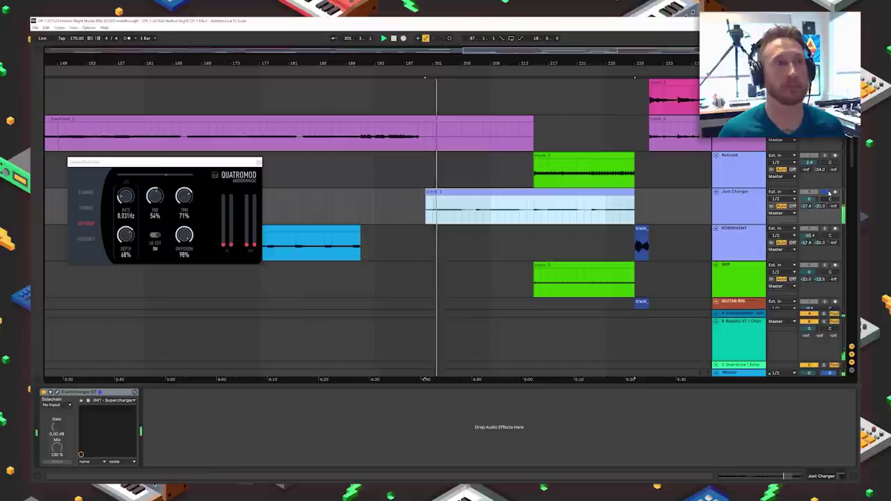
click(809, 182)
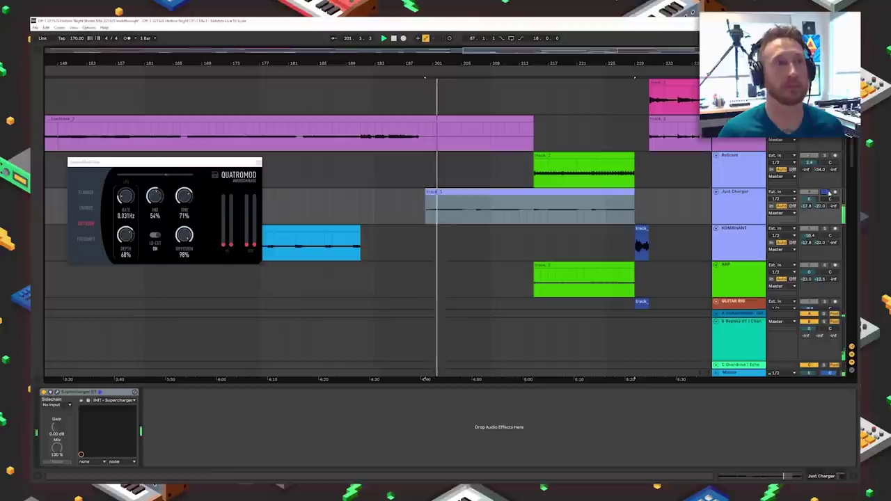
click(432, 192)
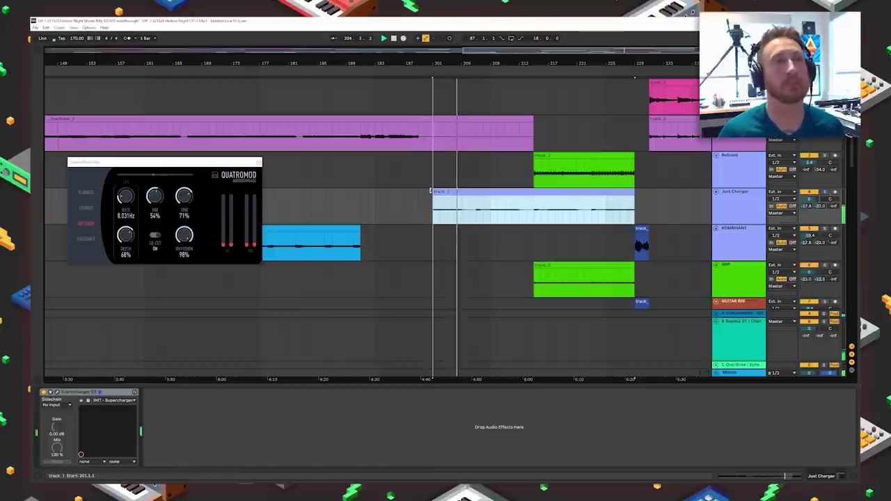
Step: Show the PAD track's effect chain and scroll through the tracks toward GUITAR RIG 2
scroll(515, 229, down, 10)
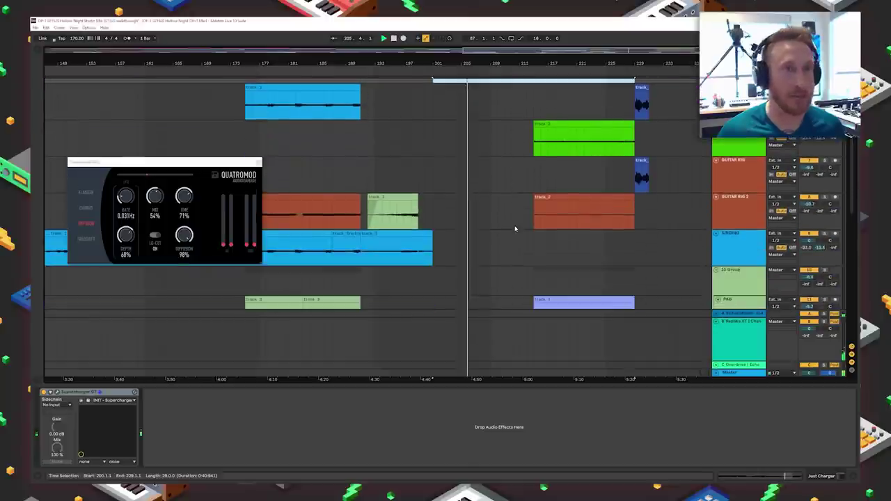
scroll(515, 228, down, 5)
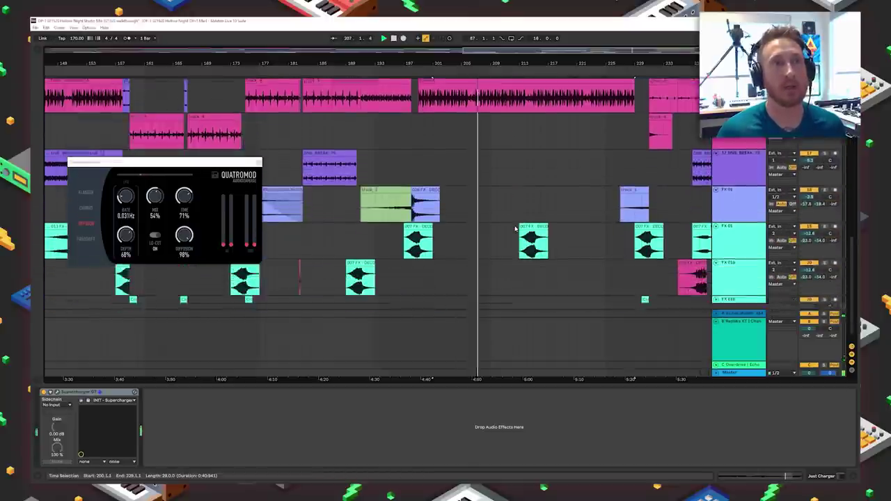
scroll(515, 228, up, 5)
scroll(521, 206, up, 2)
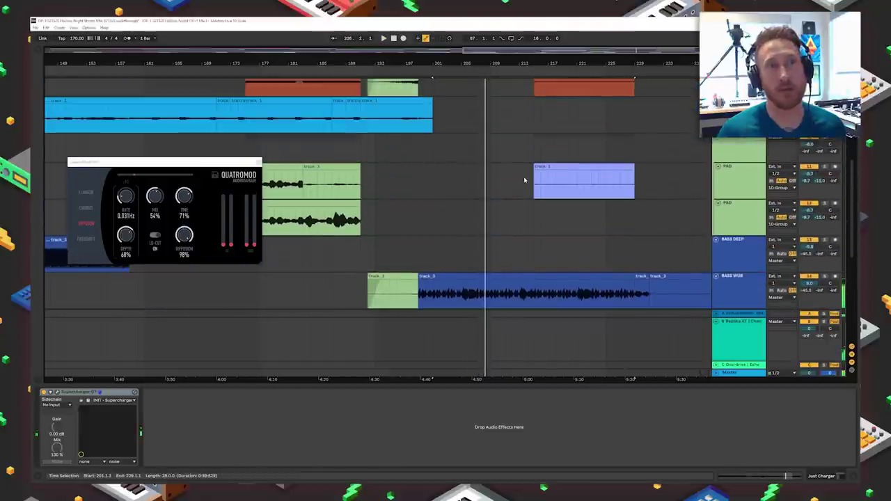
click(525, 180)
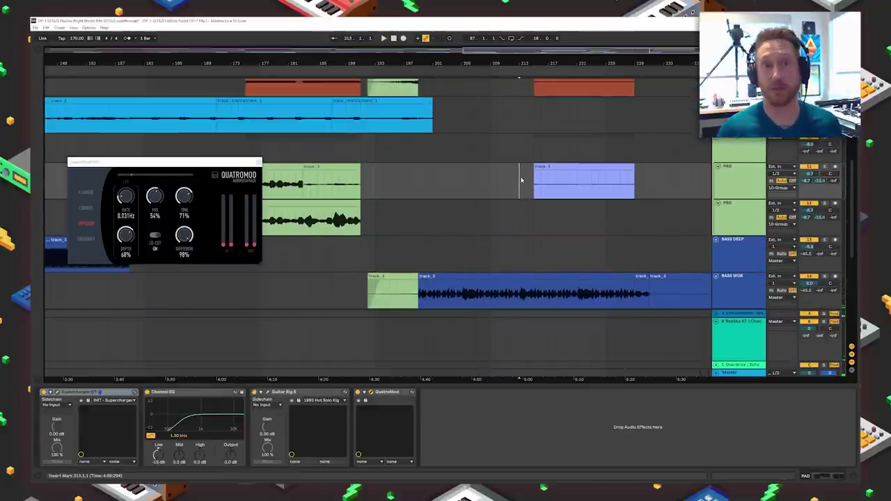
scroll(521, 180, up, 6)
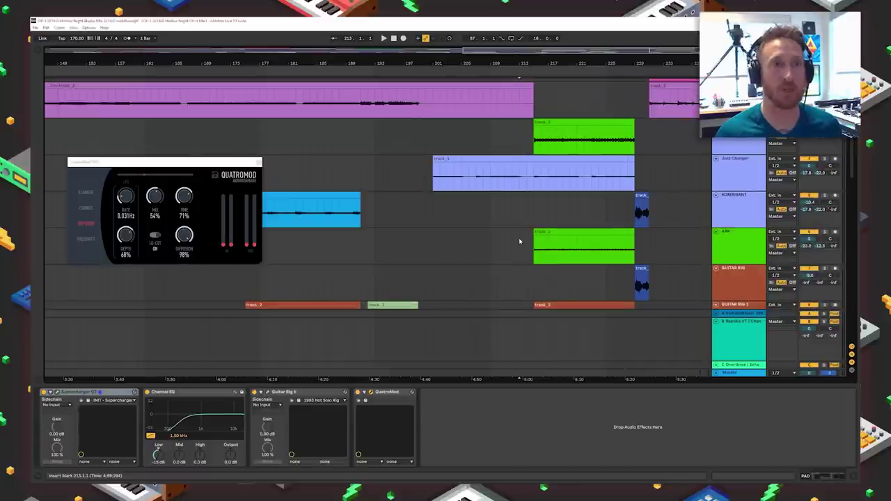
scroll(518, 241, down, 1)
scroll(520, 241, up, 1)
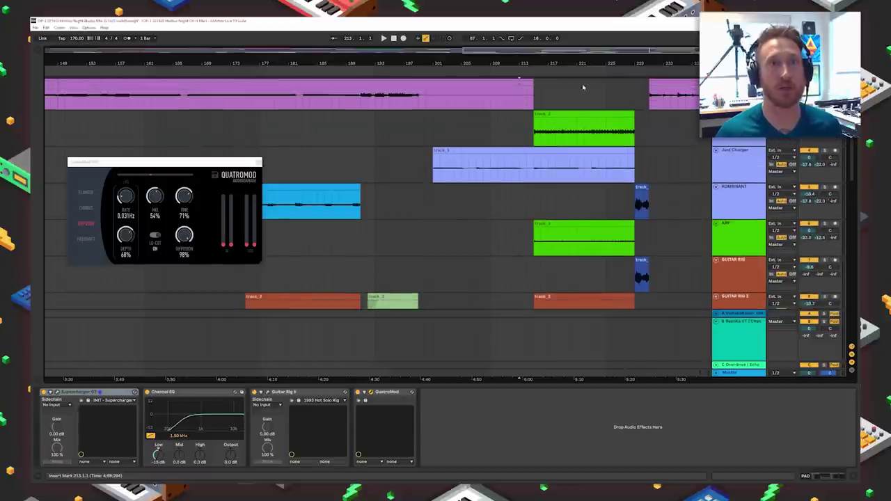
scroll(565, 209, down, 1)
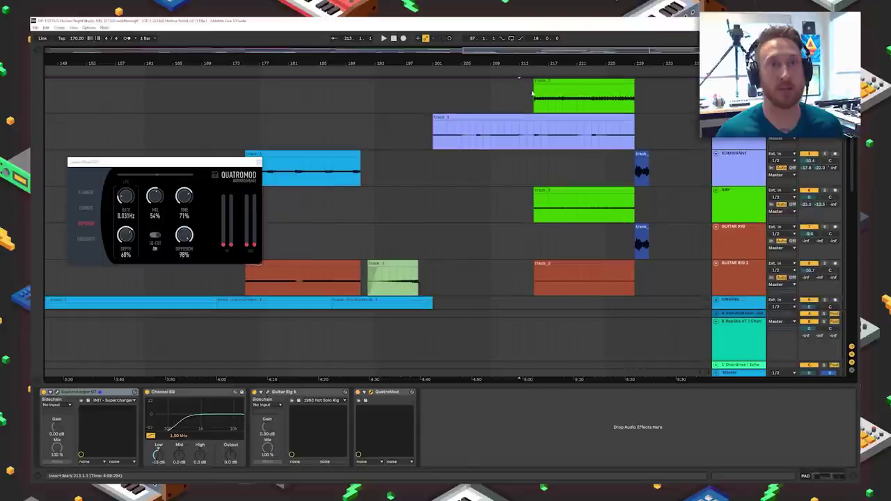
scroll(556, 230, down, 1)
Step: Show the Guitar Rig 2 chain, then compare the ARP and top green clips' devices
click(557, 237)
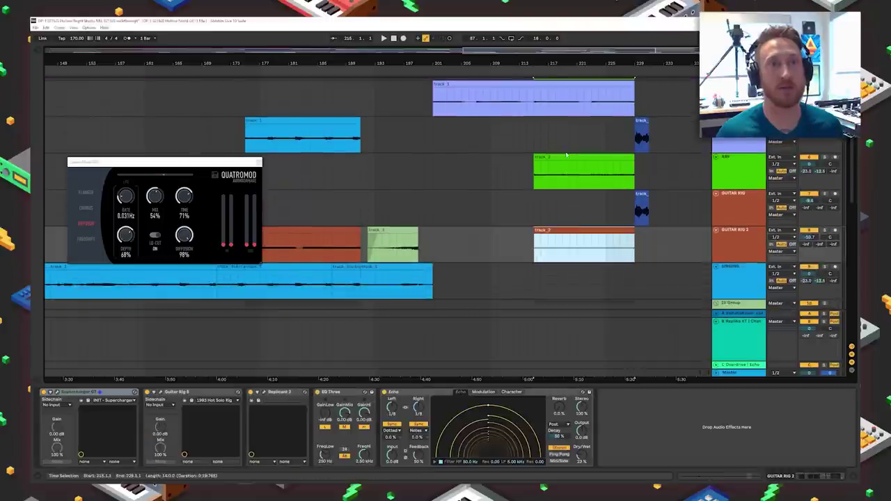
click(540, 176)
click(519, 176)
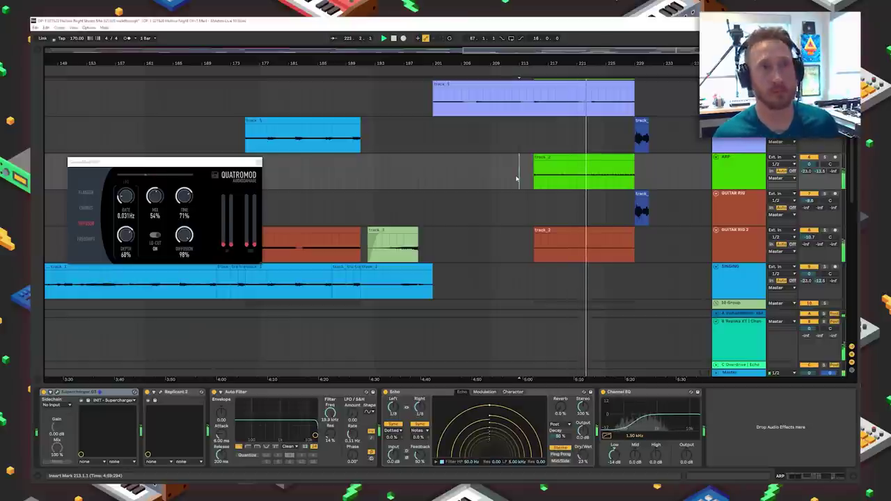
scroll(519, 179, up, 3)
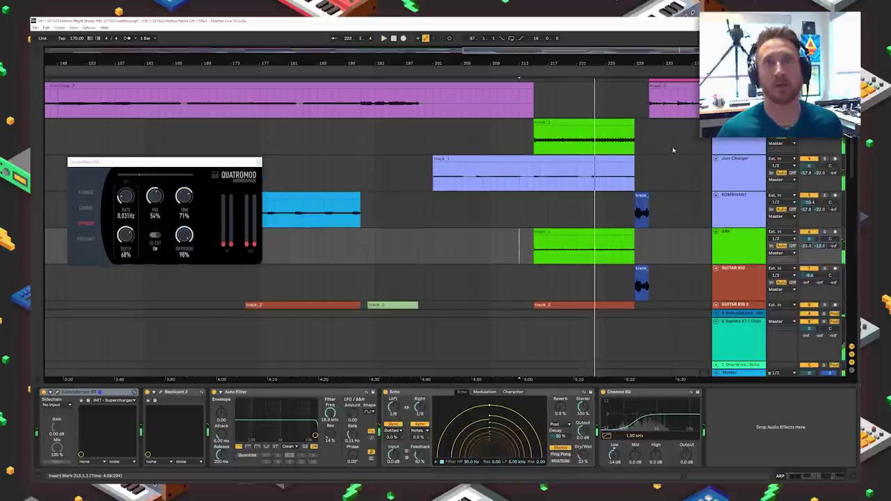
click(610, 123)
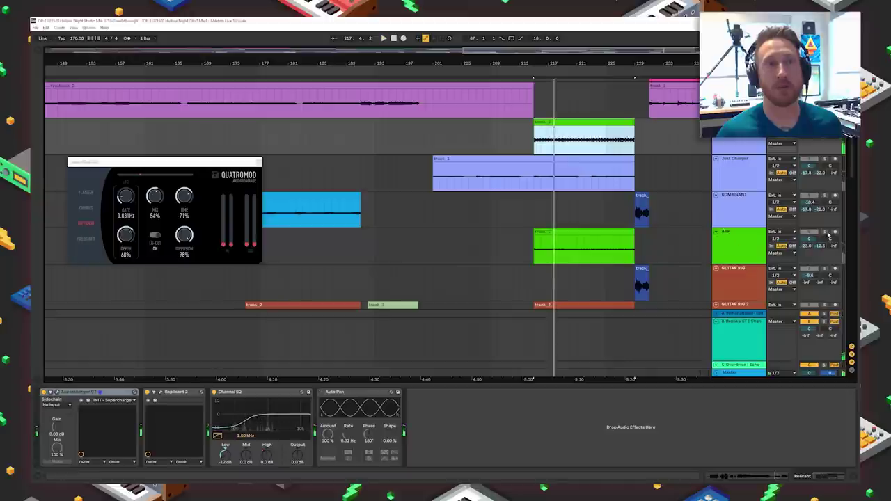
key(Down)
key(Down)
key(Down)
scroll(695, 280, down, 2)
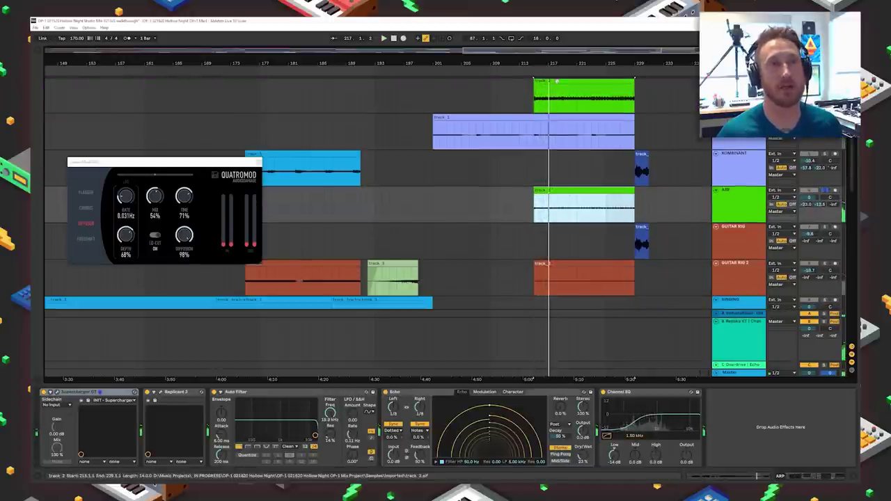
scroll(445, 209, up, 2)
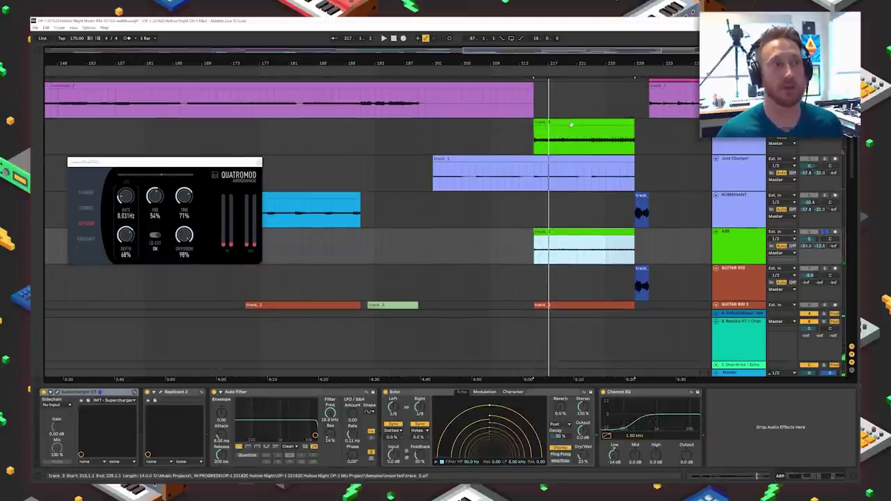
key(Up)
key(Up)
key(Up)
Step: Play the ARP clip from bar 215 and scroll down through the bass and drum tracks
click(579, 233)
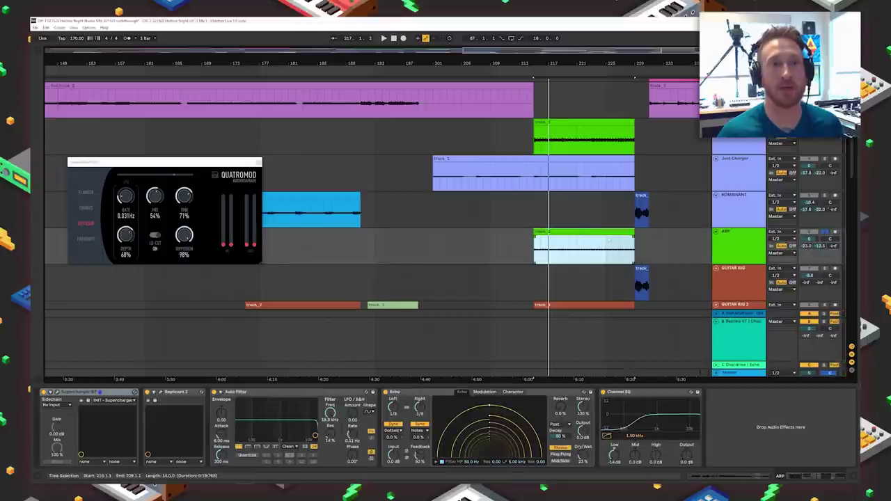
scroll(637, 254, down, 2)
key(space)
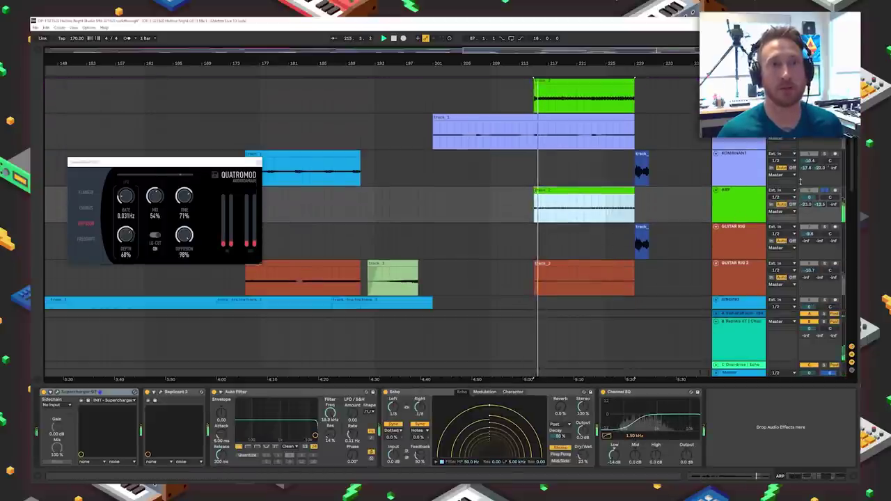
scroll(684, 236, down, 2)
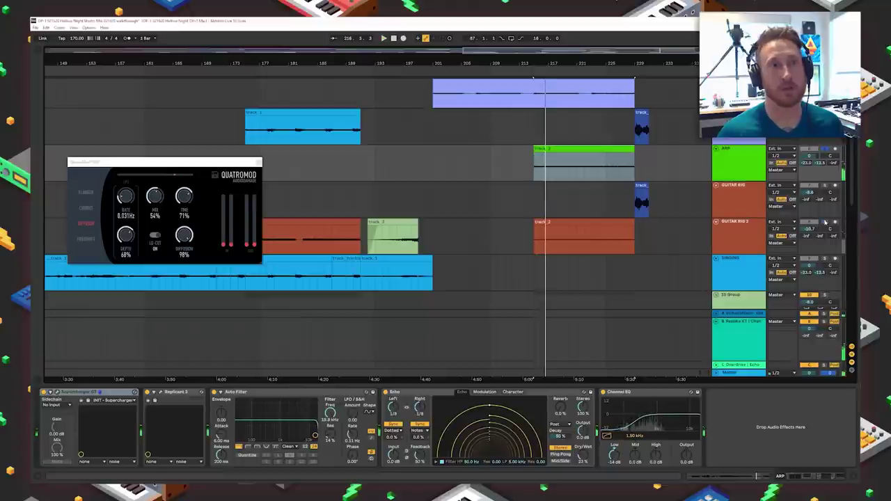
scroll(685, 236, down, 2)
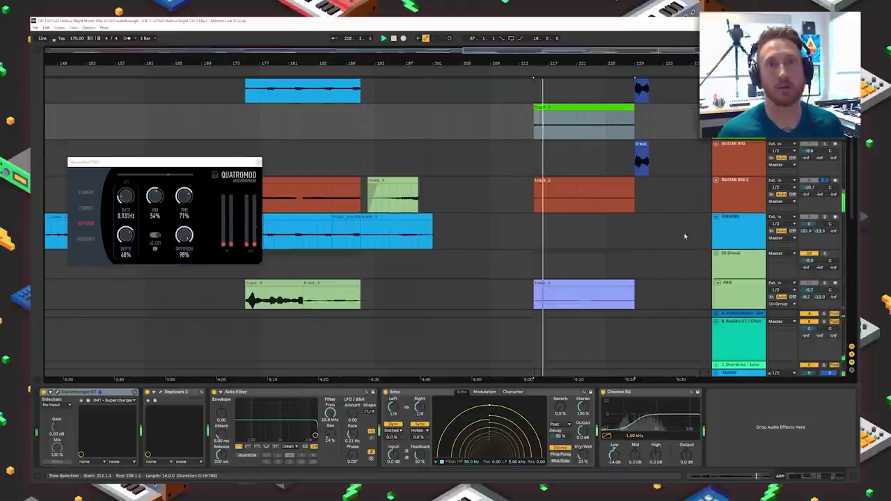
scroll(825, 183, down, 2)
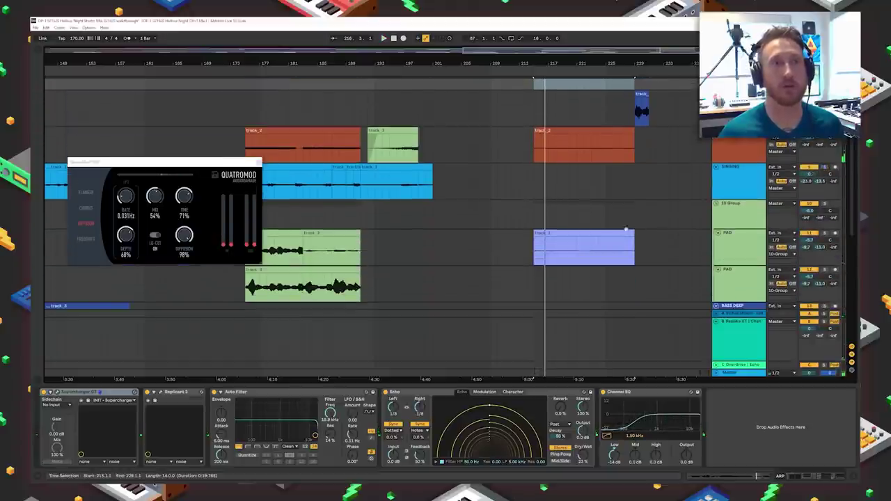
scroll(618, 202, up, 5)
scroll(578, 225, down, 10)
scroll(576, 225, down, 3)
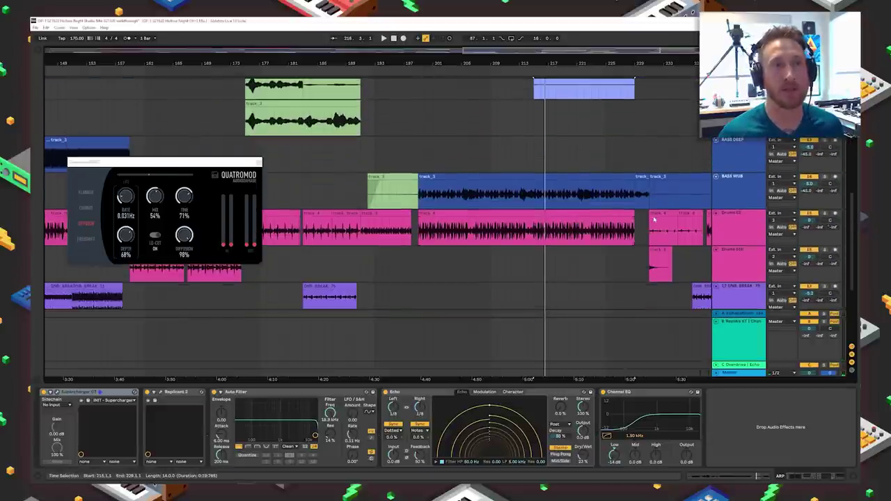
scroll(651, 230, down, 2)
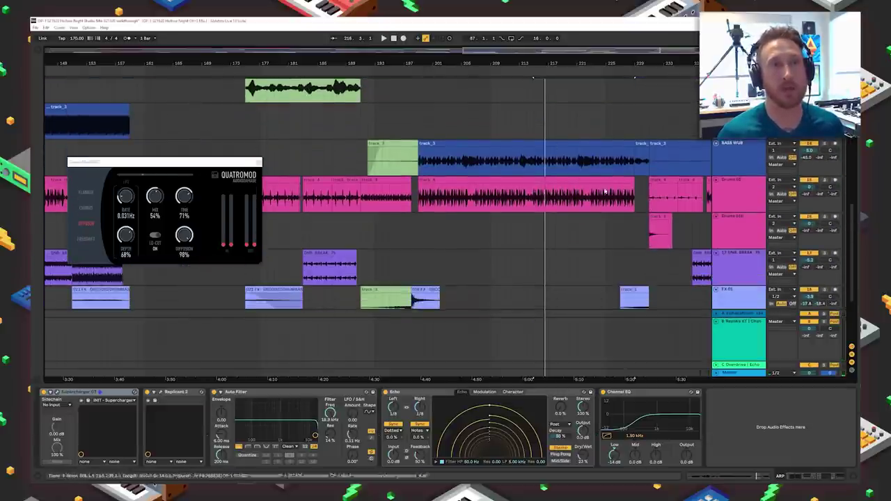
scroll(620, 212, down, 1)
Step: Select BASS WUB at bar 229, zoom out to the ending, and play from there
click(632, 156)
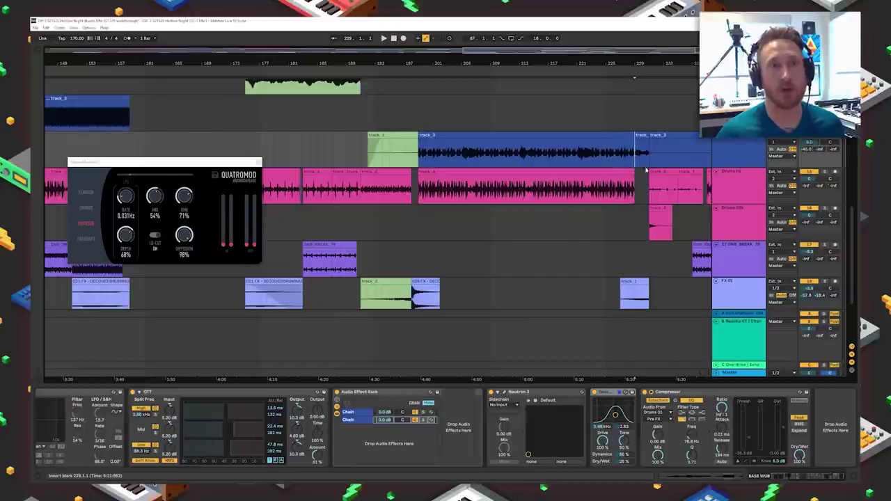
drag(677, 63, 498, 64)
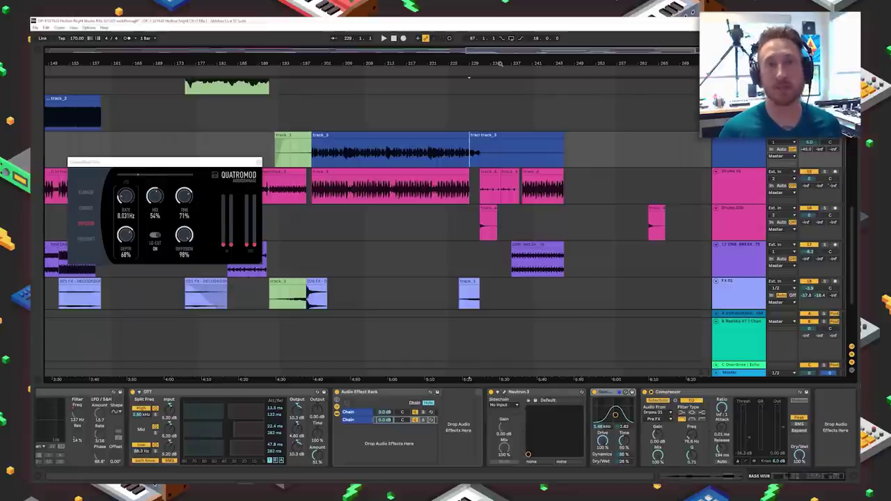
key(space)
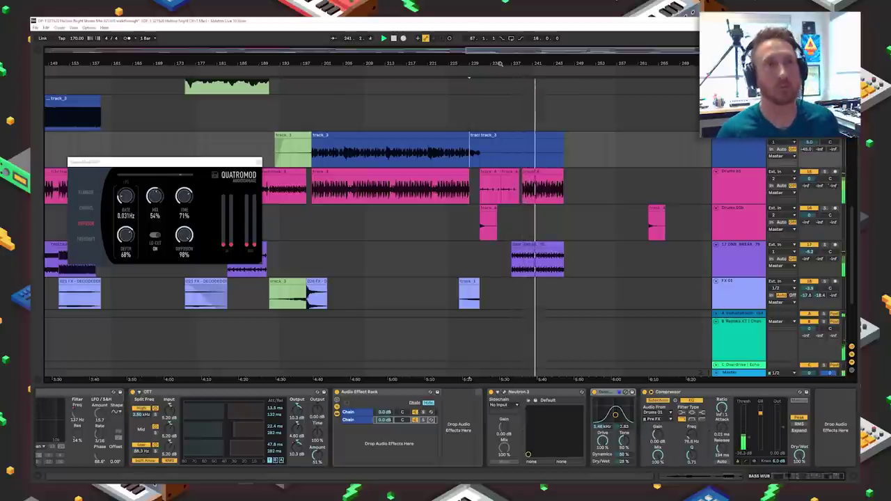
Step: Fold all tracks with Alt+U, set the play position at bar 255, and re-expand SINGING and ARP
scroll(625, 248, up, 5)
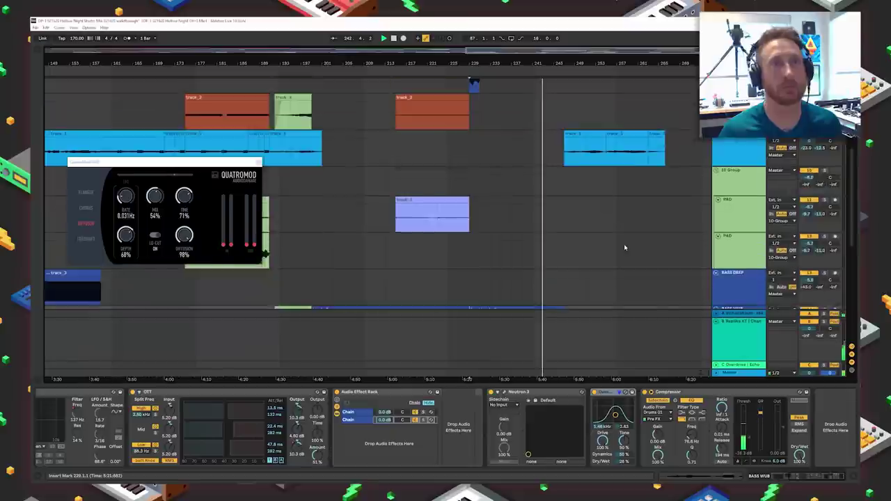
scroll(625, 248, up, 12)
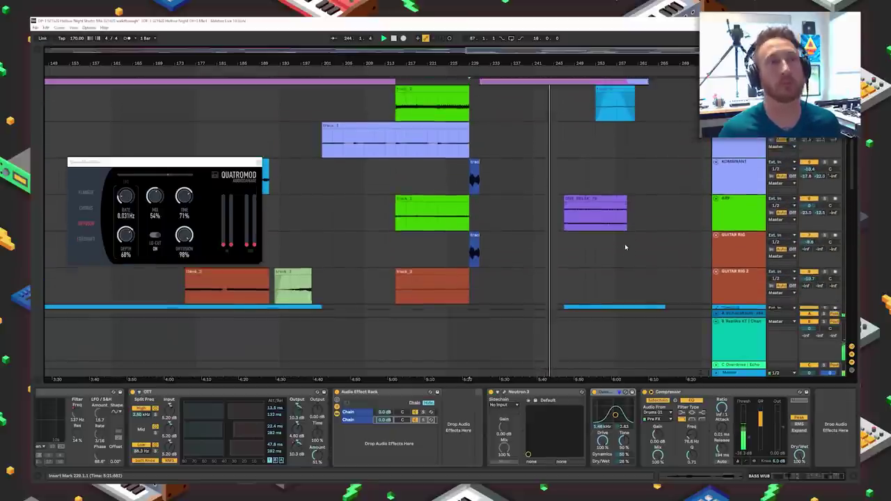
scroll(624, 247, up, 2)
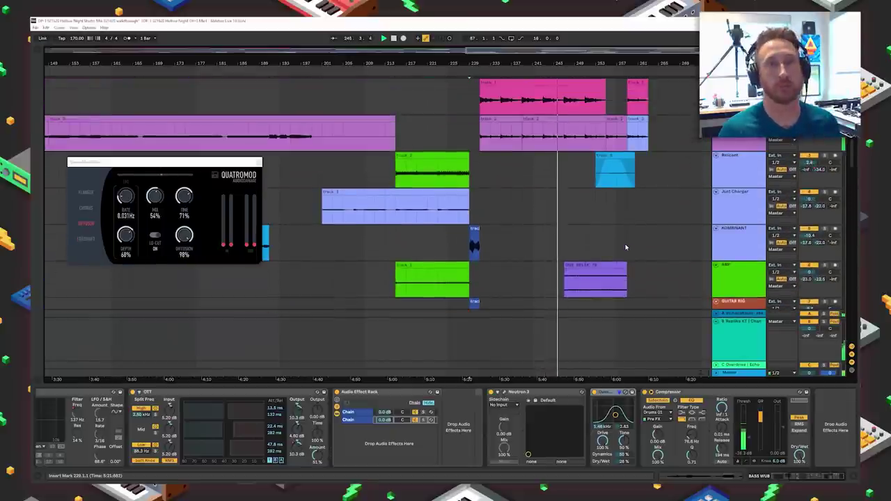
click(634, 245)
key(alt+u)
click(606, 225)
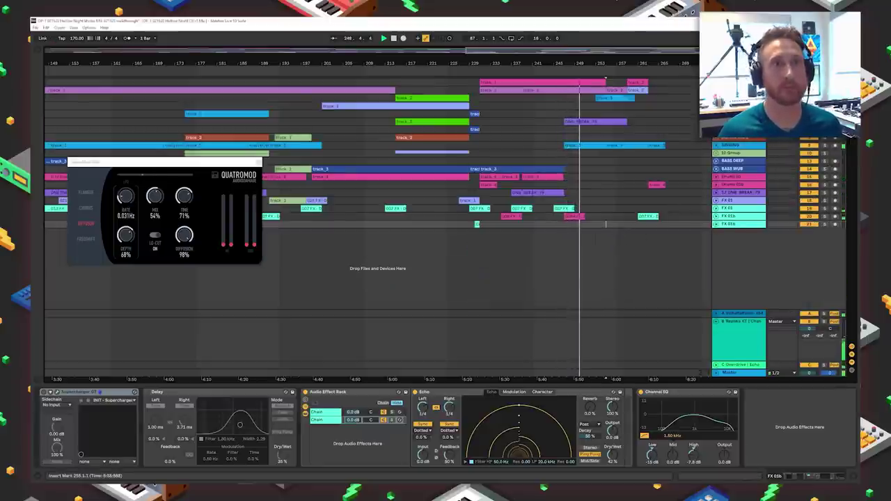
click(717, 180)
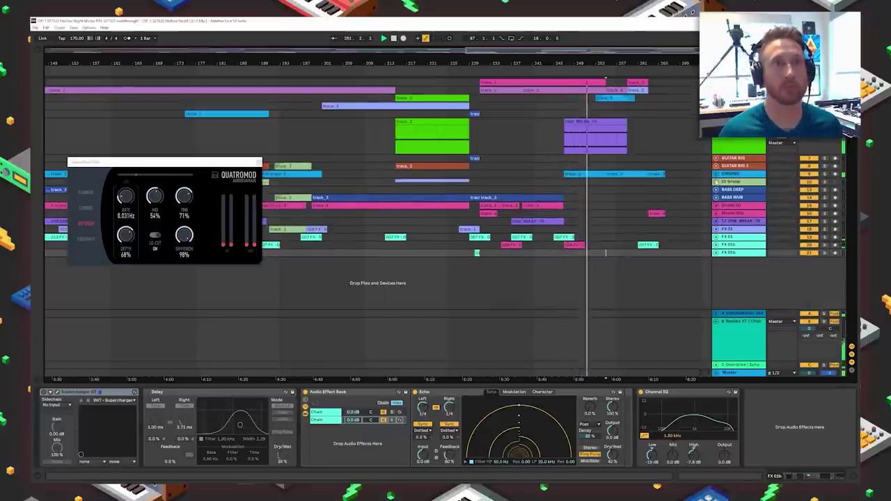
click(717, 174)
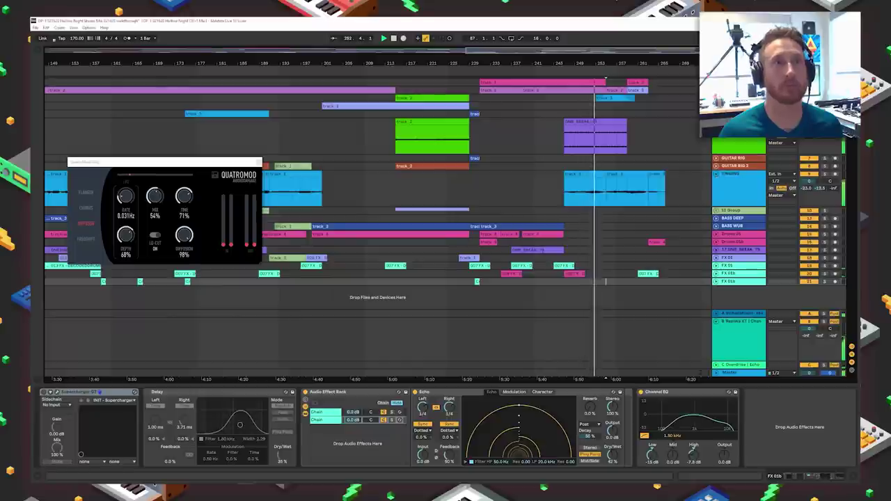
scroll(684, 171, up, 4)
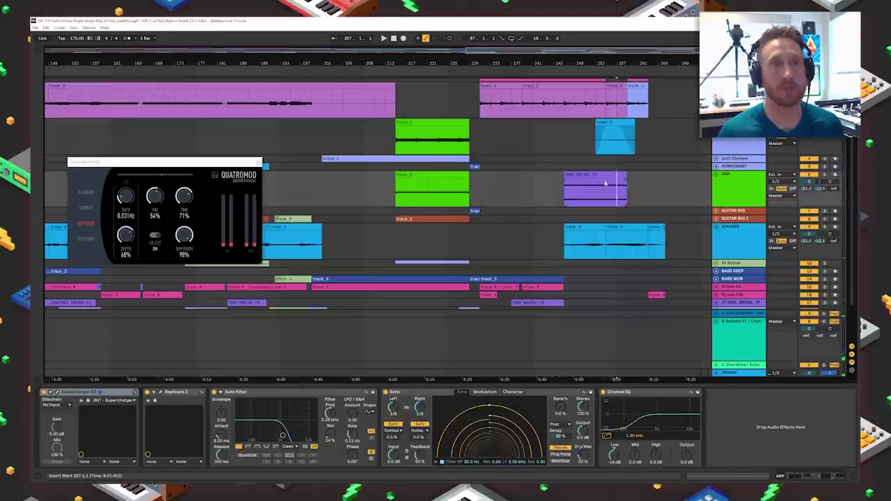
Step: Select the purple DNB BREAK drum-break clip and play from its start
click(616, 175)
scroll(593, 248, down, 2)
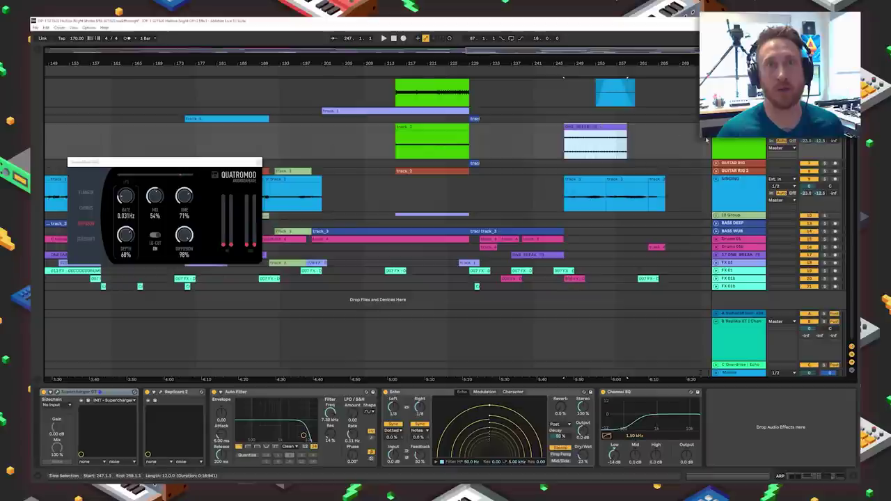
click(608, 127)
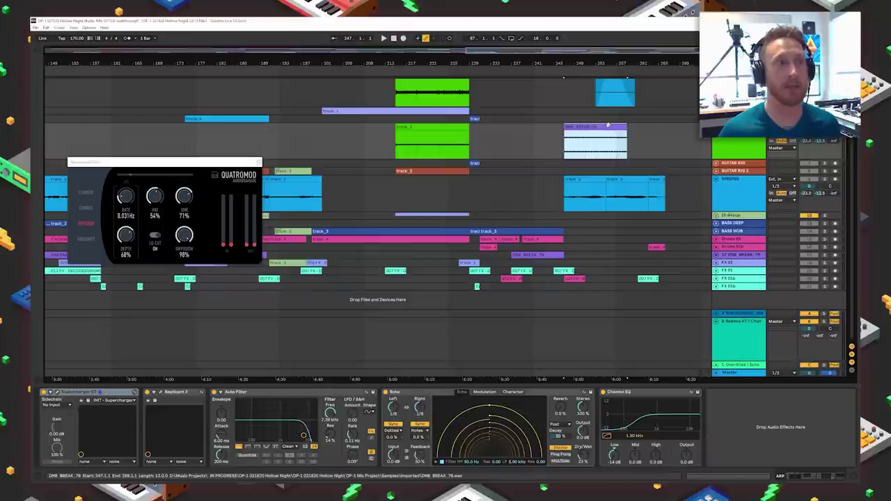
key(space)
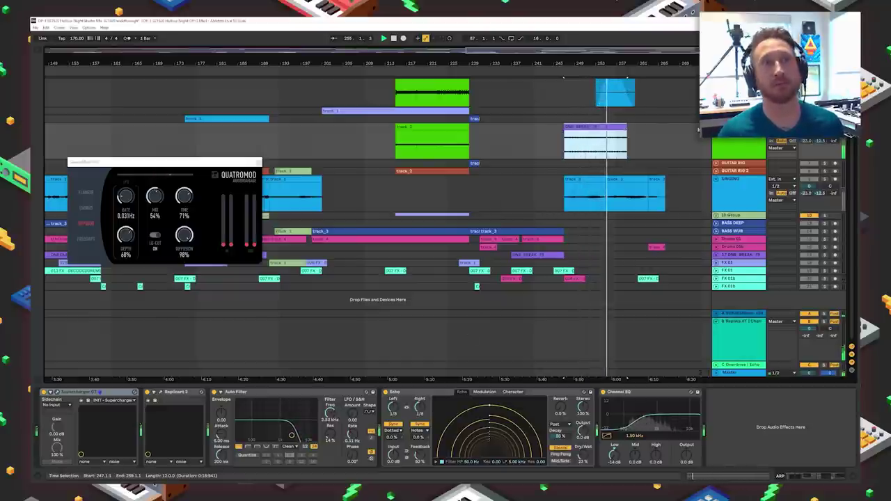
Step: Show the effect chain of the SINGING clip at bar 247, including Replika XT
scroll(701, 161, up, 3)
click(593, 229)
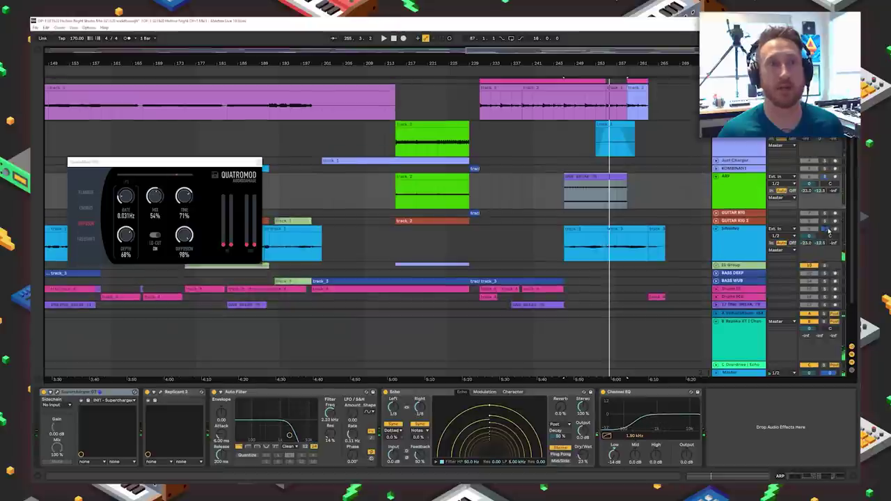
click(594, 229)
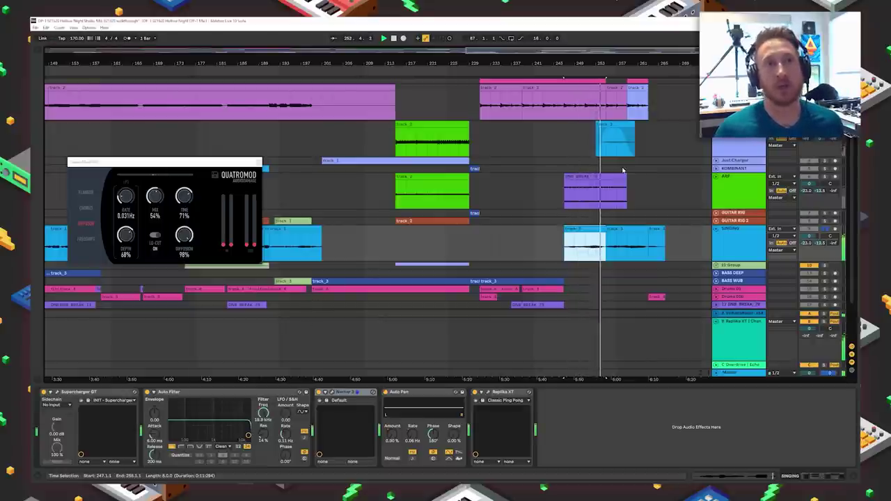
Step: Play the light-blue clip, then restart playback from bar 251 and scroll through the tracks
click(615, 139)
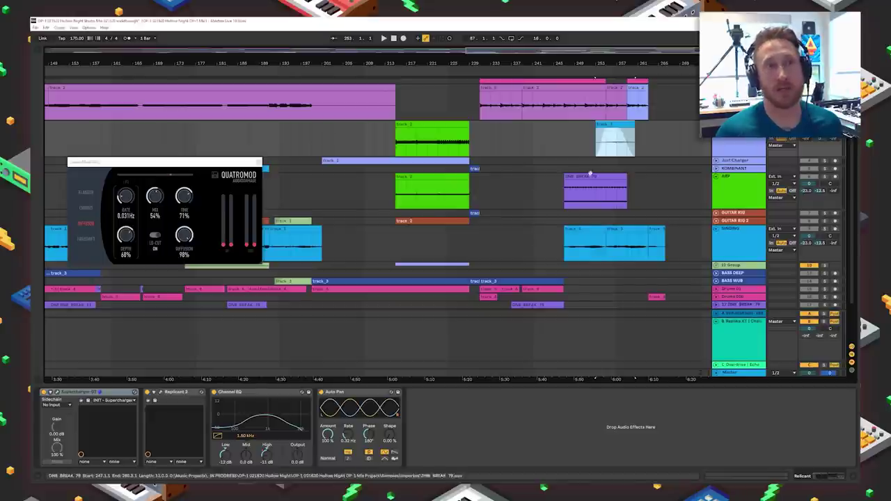
key(space)
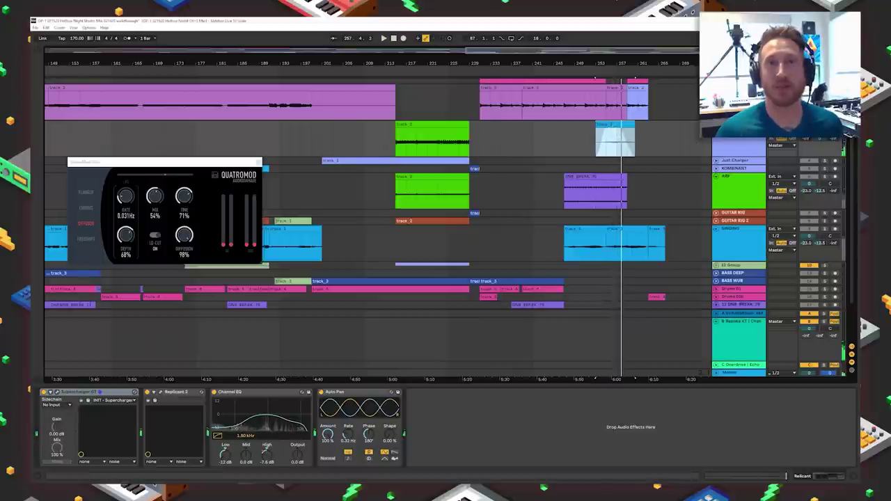
click(585, 143)
key(space)
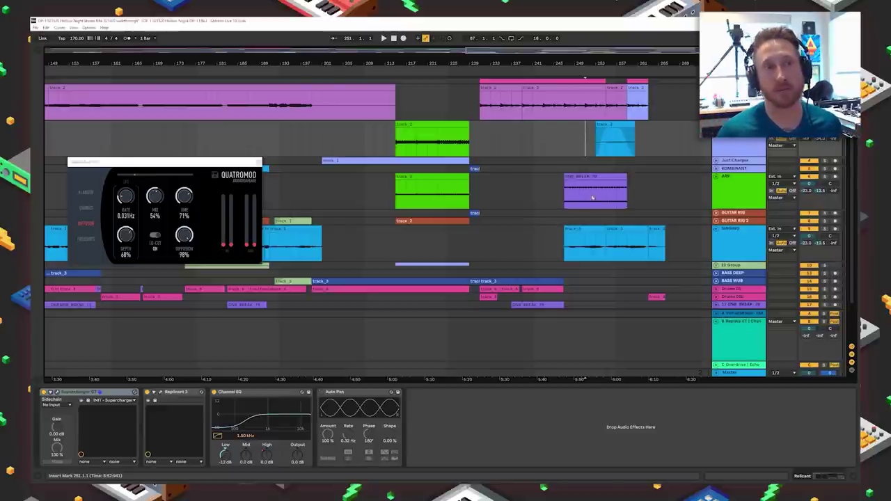
key(space)
scroll(621, 213, down, 2)
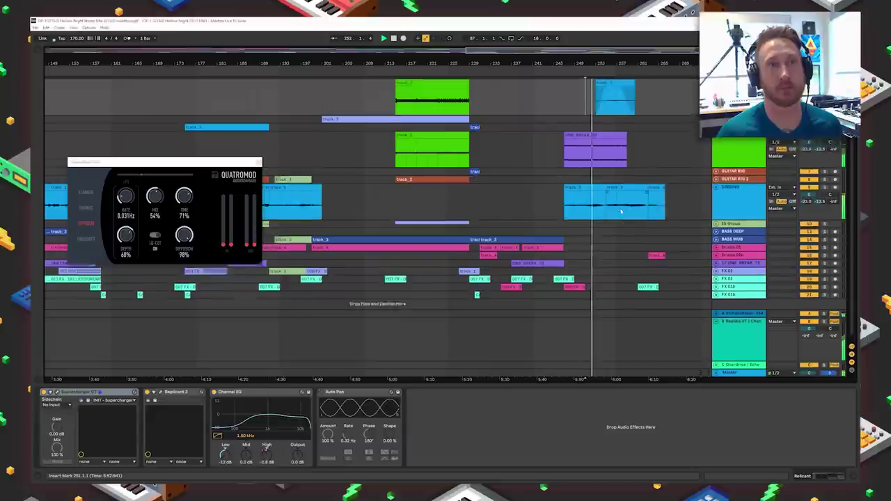
scroll(621, 209, up, 4)
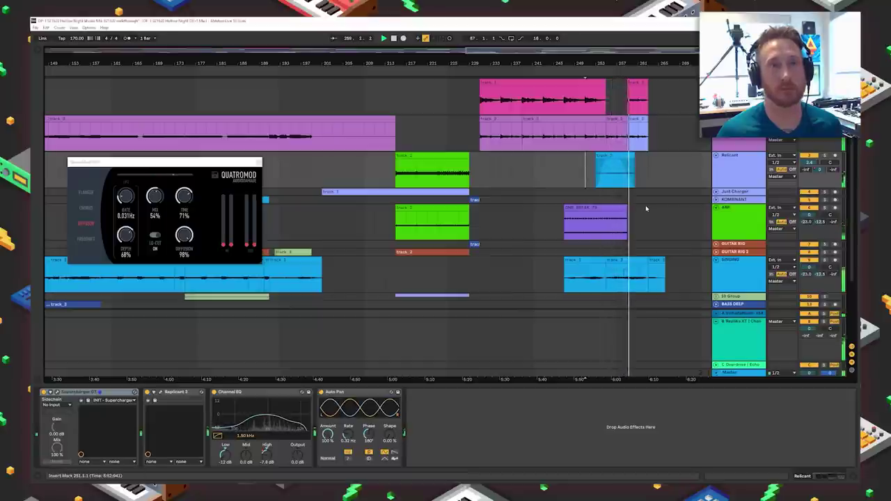
scroll(647, 209, down, 2)
scroll(646, 209, down, 4)
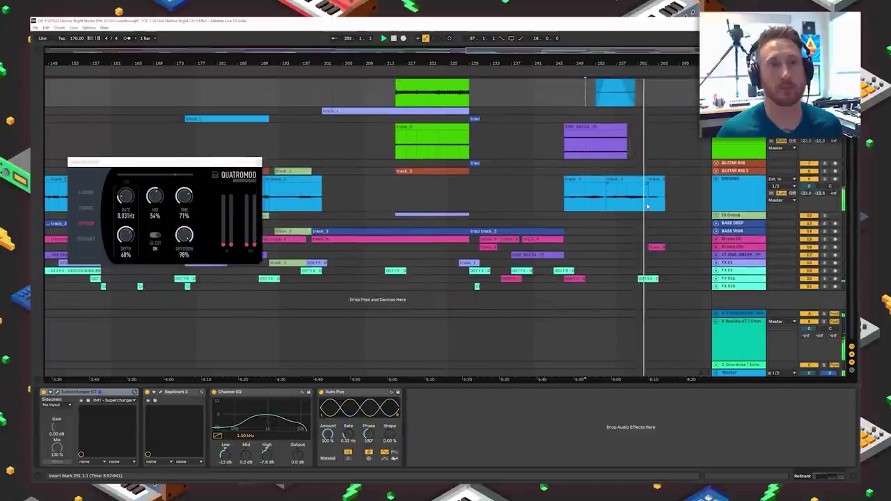
Step: Show the SINGING track's and FX 01b clip's effect chains, stopping playback
click(647, 207)
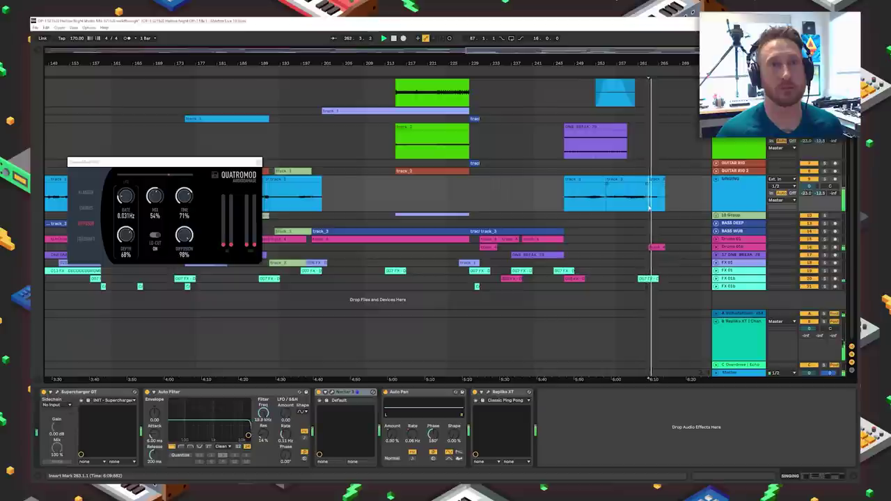
scroll(674, 264, down, 4)
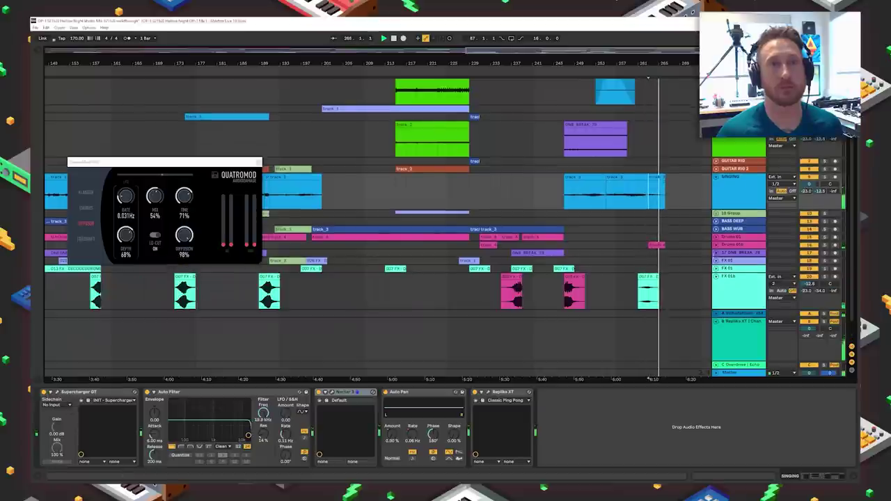
key(space)
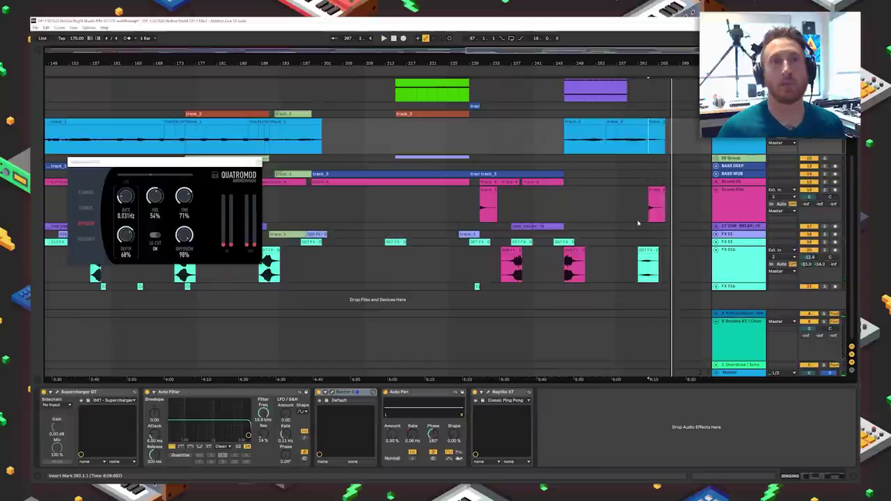
click(642, 252)
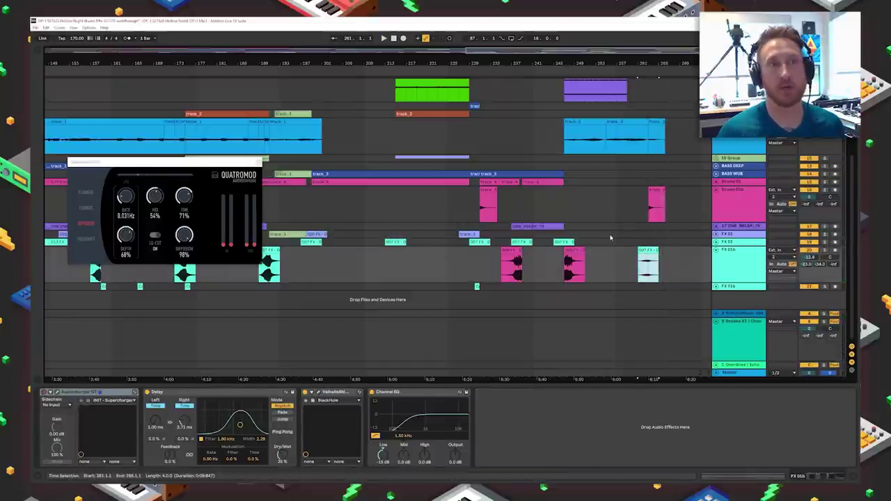
Step: Set the start at bar 261 and play with the Drums 01b chain (Drum Buss, Neutron 3, Auto Filter) shown
click(639, 272)
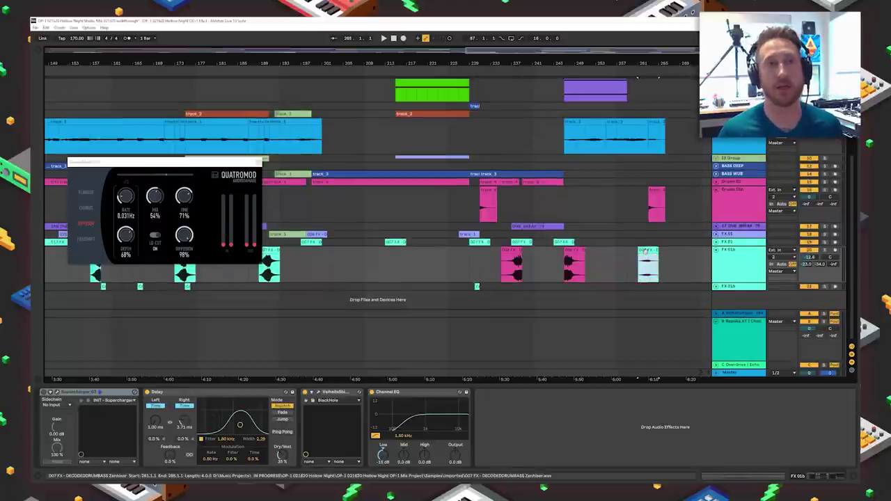
click(653, 190)
key(space)
Step: Stop playback at bar 261, then view the ValhallaRoom and B-Replika XT returns' devices (Replika XT, Channel EQ)
key(space)
click(638, 212)
key(space)
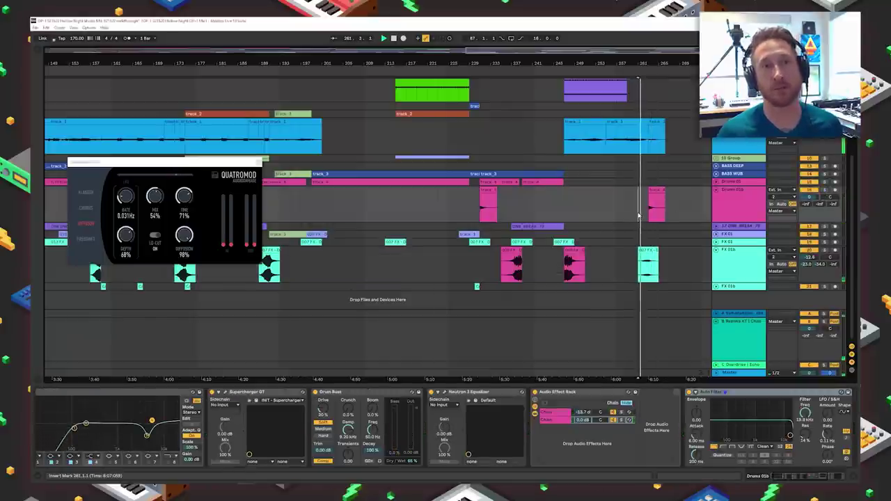
scroll(627, 251, up, 5)
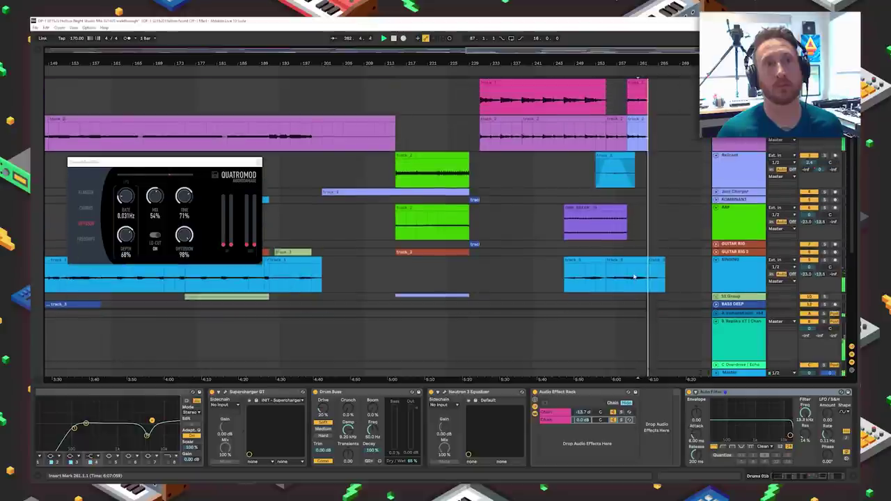
scroll(634, 276, down, 5)
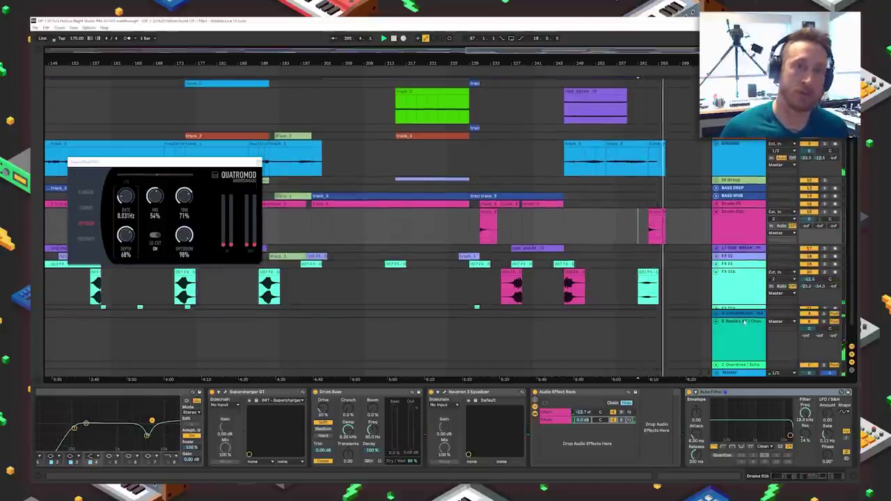
click(740, 331)
click(740, 331)
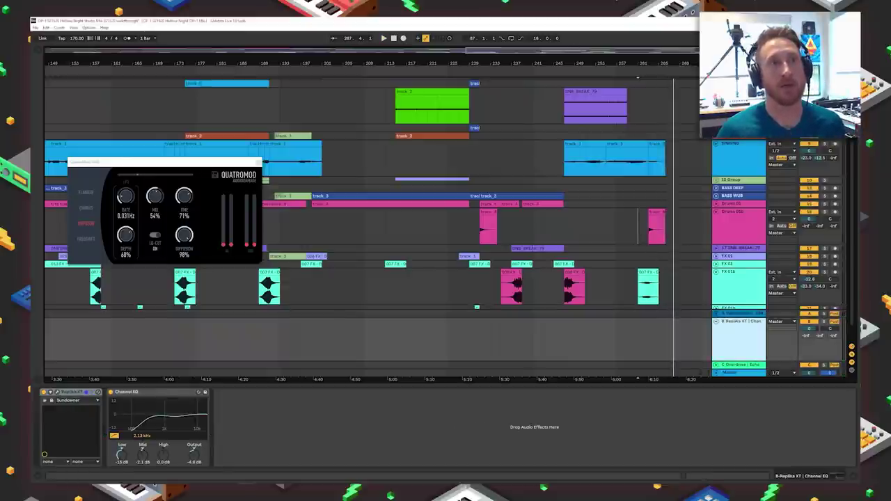
scroll(579, 129, down, 5)
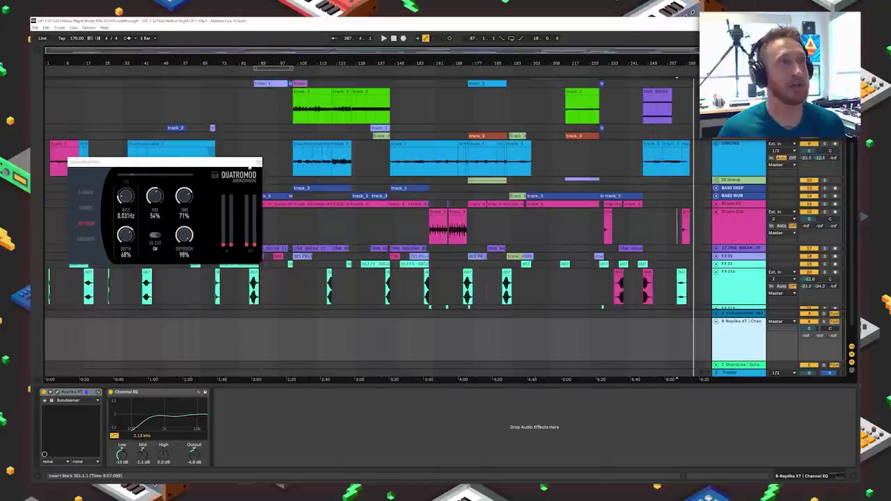
Step: Close the Quatromod plugin window and collapse all track lanes with Ctrl+A and Alt+U
click(256, 162)
scroll(317, 218, up, 5)
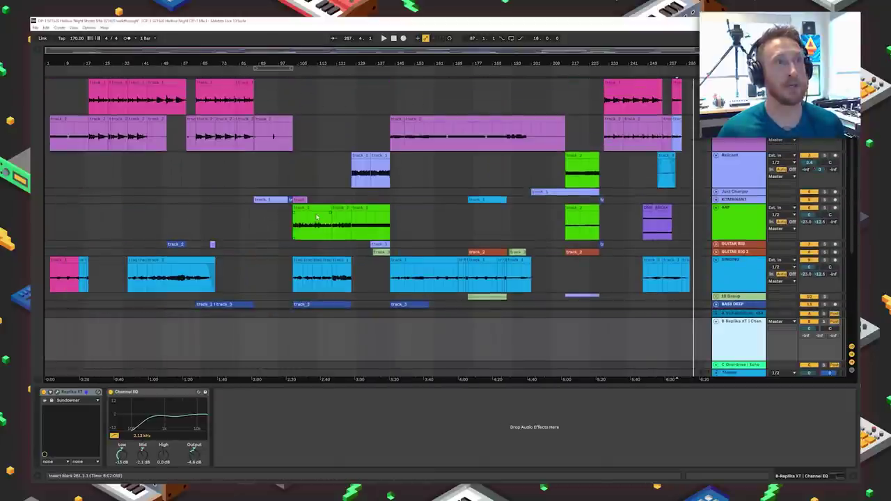
key(ctrl+a)
key(alt+u)
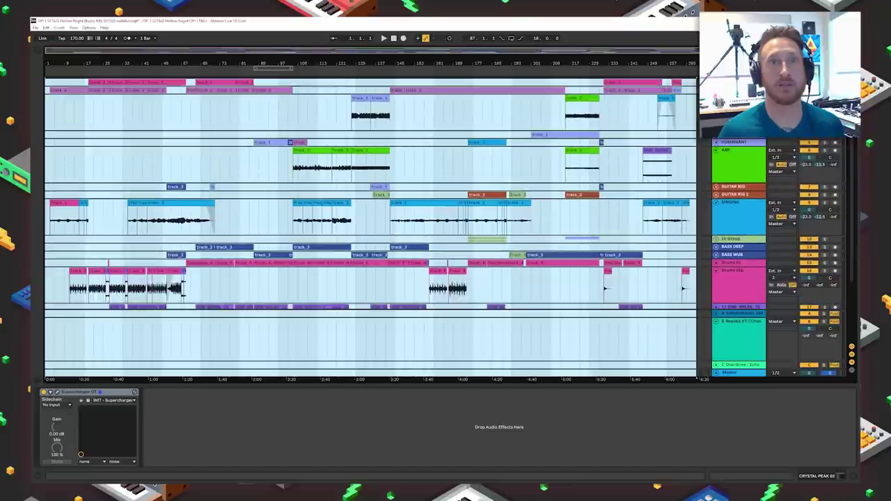
scroll(370, 202, down, 3)
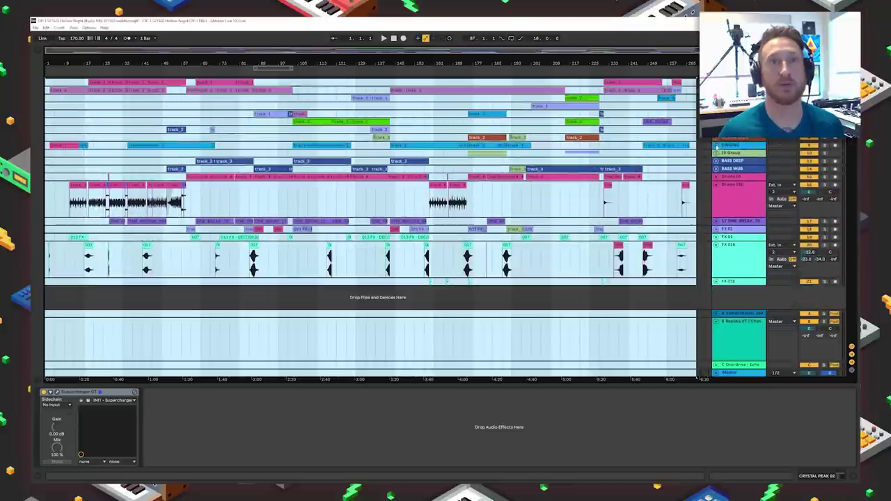
Step: Fold the Drums 01, Drums 01b and FX 01b tracks, then return the song position to 1.1.1
click(716, 177)
click(716, 177)
click(716, 184)
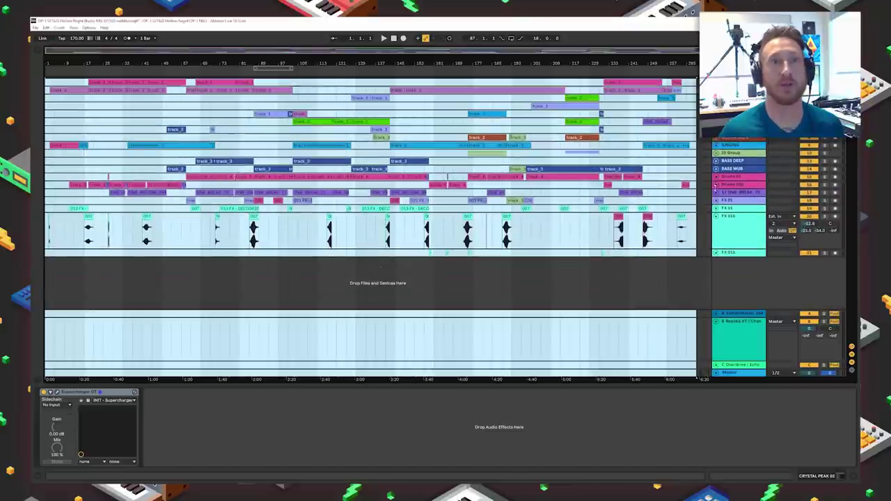
click(716, 216)
click(578, 192)
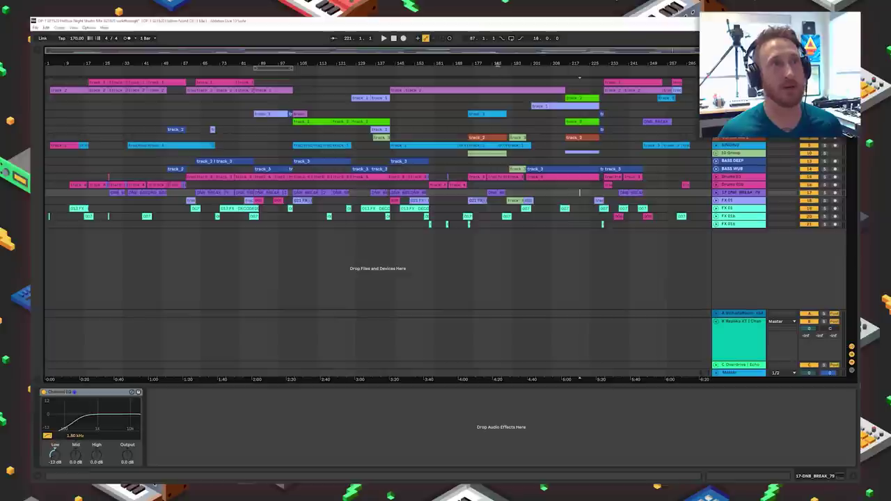
click(394, 39)
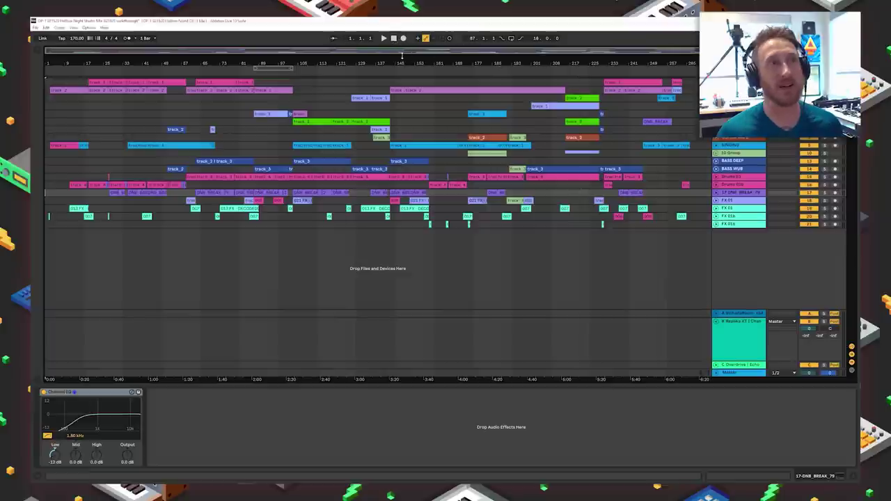